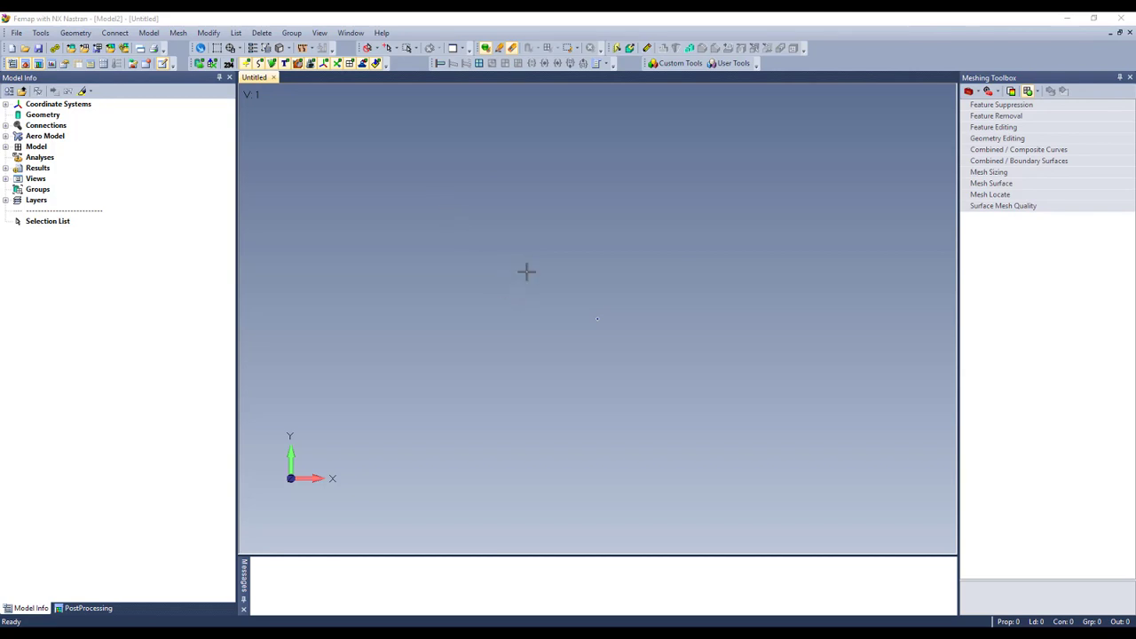
# Step: Create a new solid centred block primitive with X, Y and Z dimensions of 1
pyautogui.moveTo(539, 246); pyautogui.dragTo(529, 272, button='middle')
pyautogui.moveTo(547, 388); pyautogui.dragTo(524, 400, button='middle')
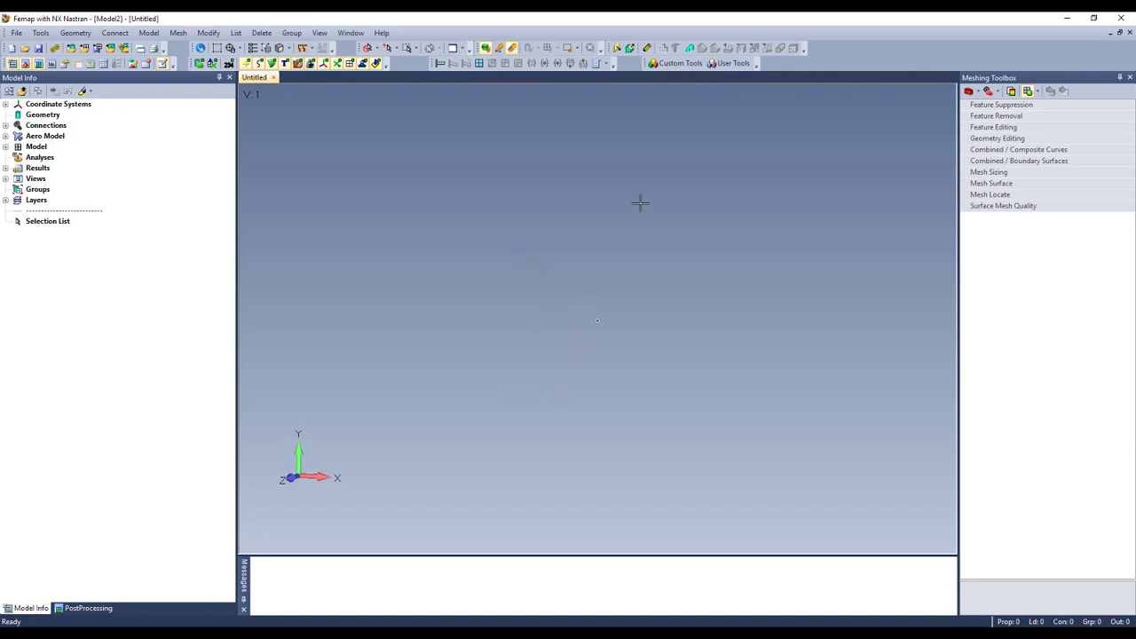
pyautogui.click(700, 49)
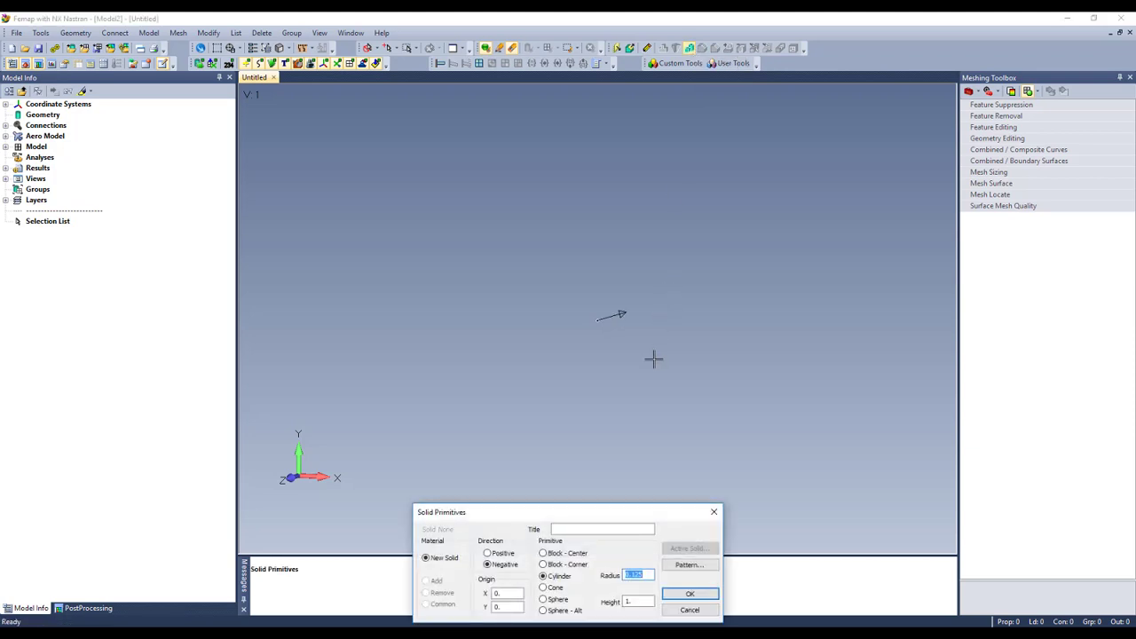
pyautogui.click(574, 565)
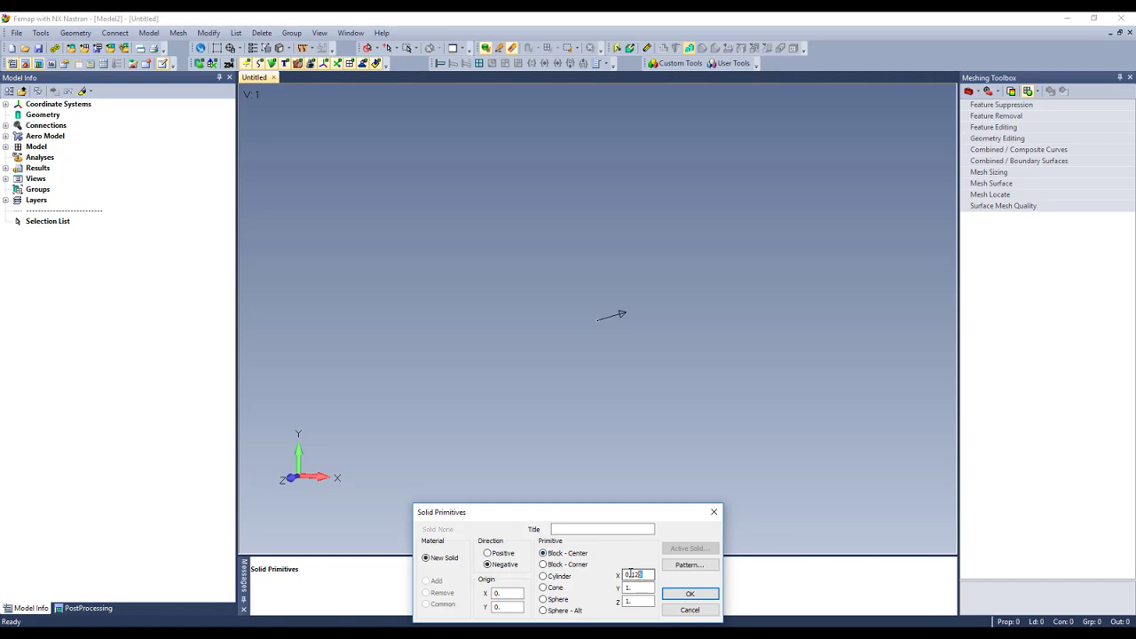
pyautogui.press('Return')
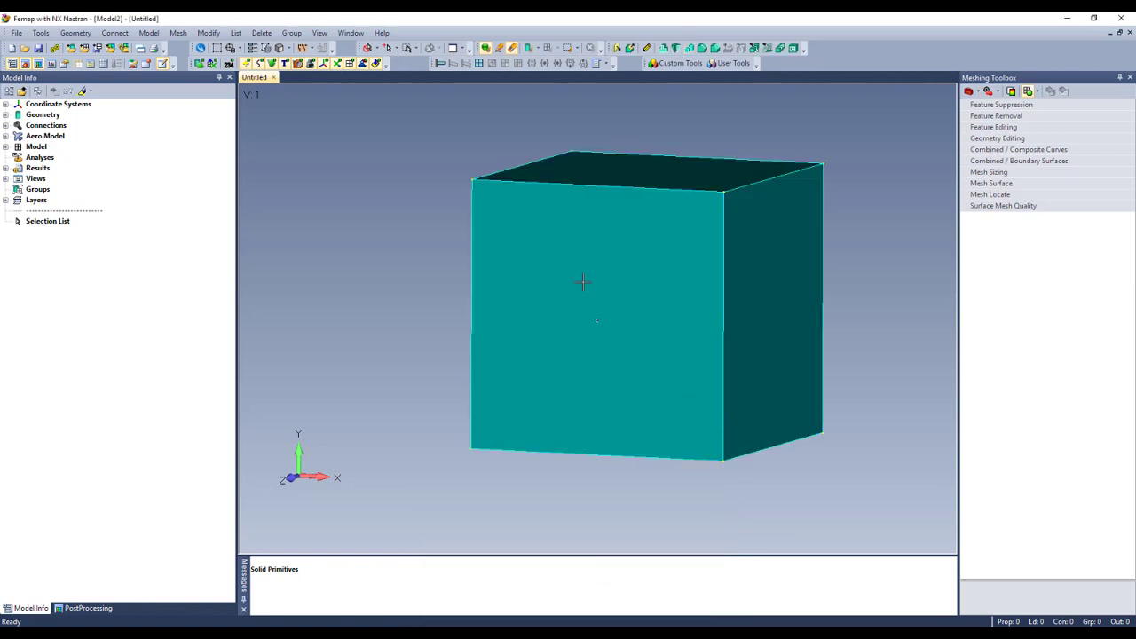
# Step: Shell the cube to a thickness of .25, piercing the top, front, back and positive-X faces to leave an L-shaped bracket
pyautogui.moveTo(583, 282); pyautogui.dragTo(540, 315, button='middle')
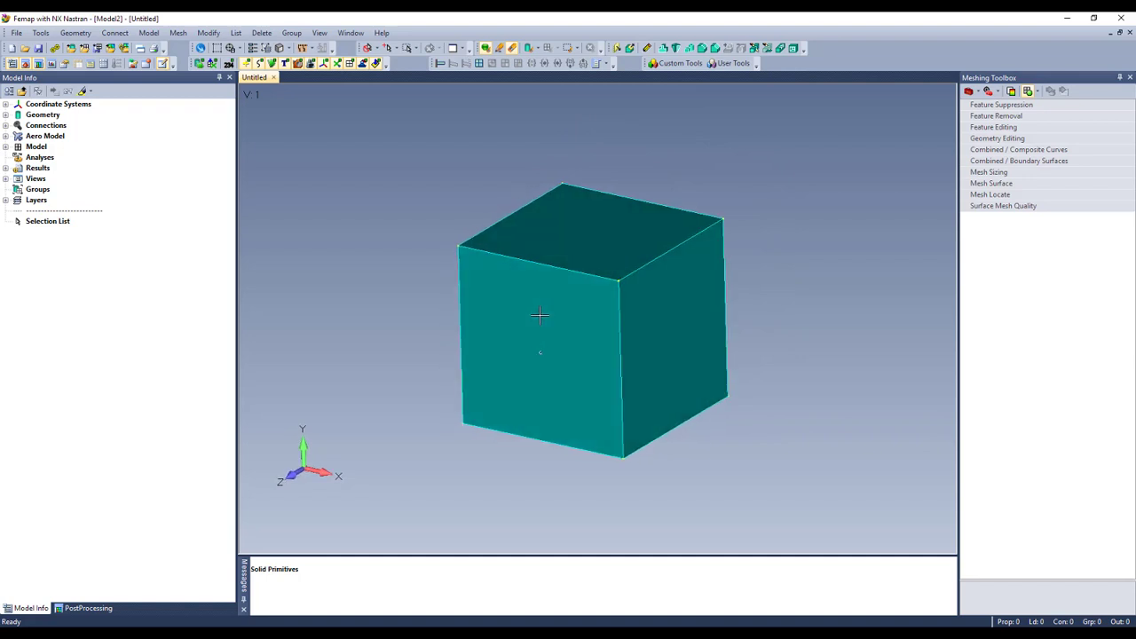
pyautogui.scroll(2, 580, 317)
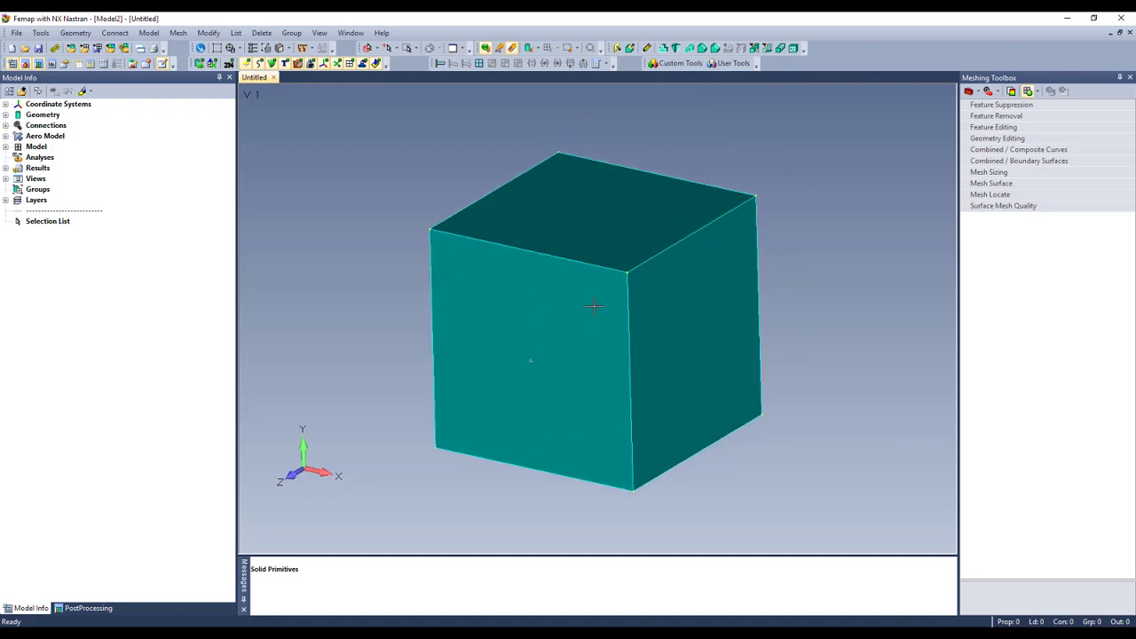
pyautogui.click(793, 47)
pyautogui.click(572, 328)
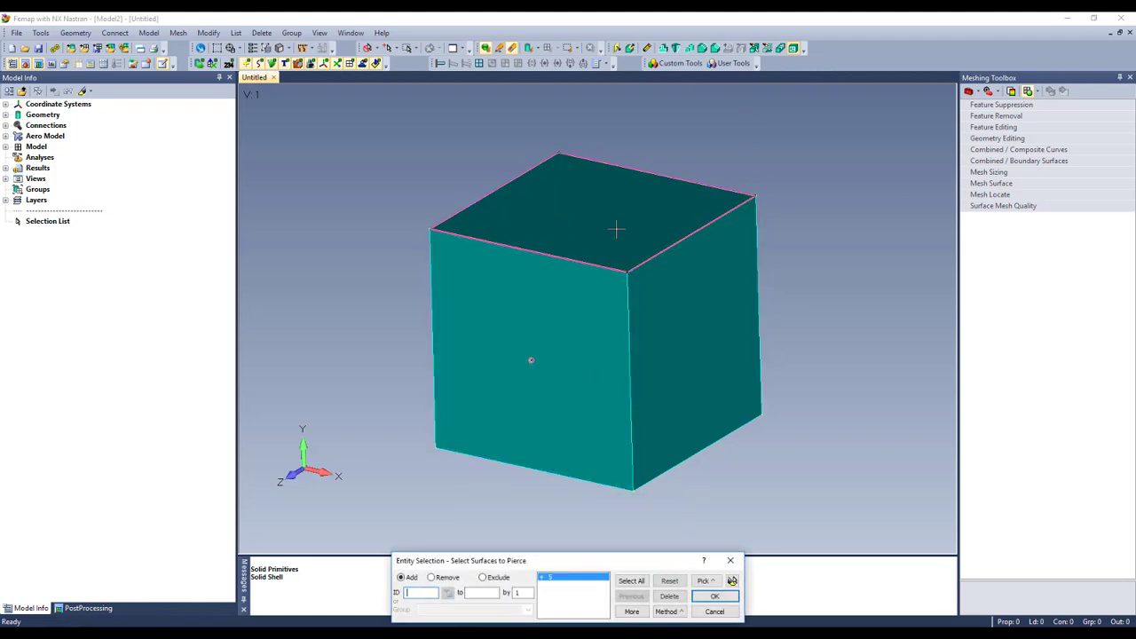
pyautogui.click(616, 231)
pyautogui.click(652, 211)
pyautogui.click(697, 293)
pyautogui.press('Return')
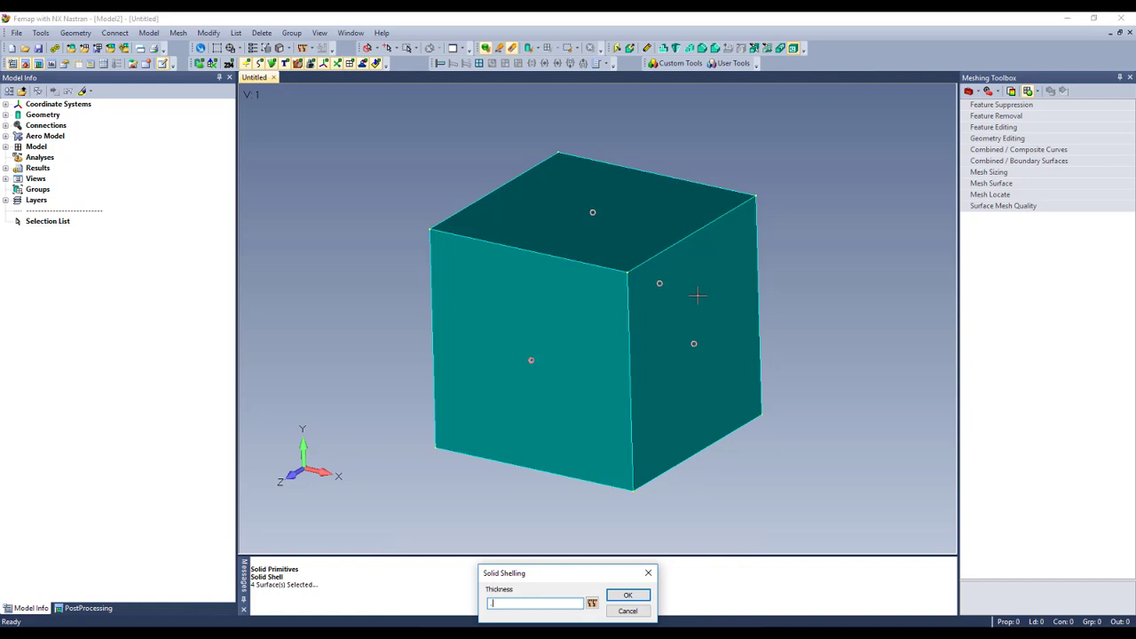
pyautogui.write('.25')
pyautogui.press('Return')
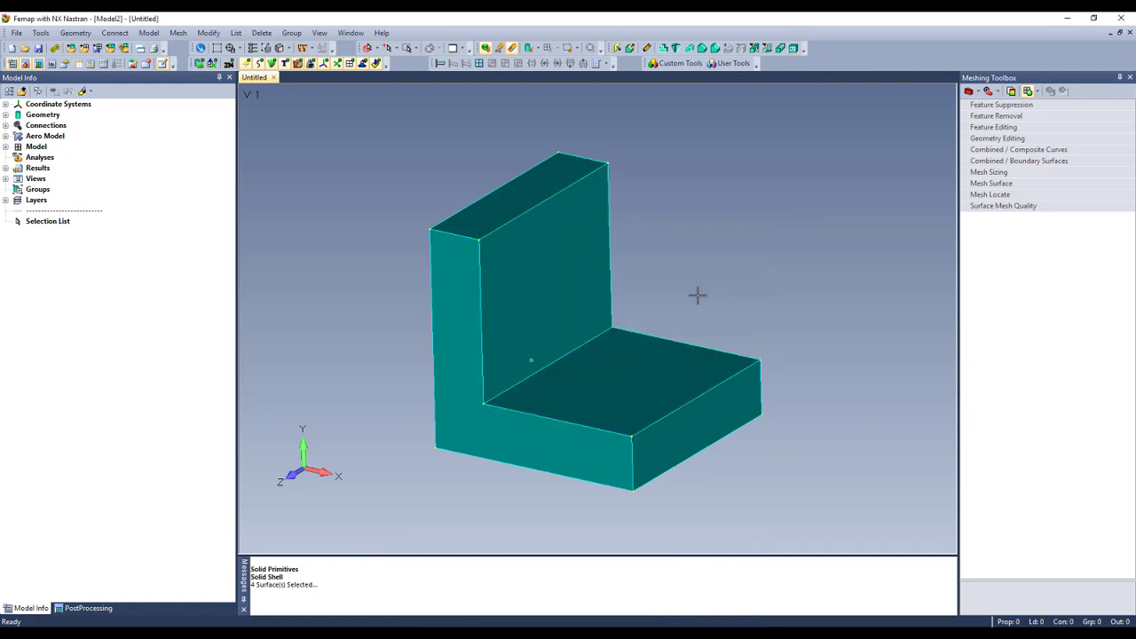
# Step: Fillet the inner corner edge between the bracket's vertical and horizontal legs with the default radius
pyautogui.click(701, 49)
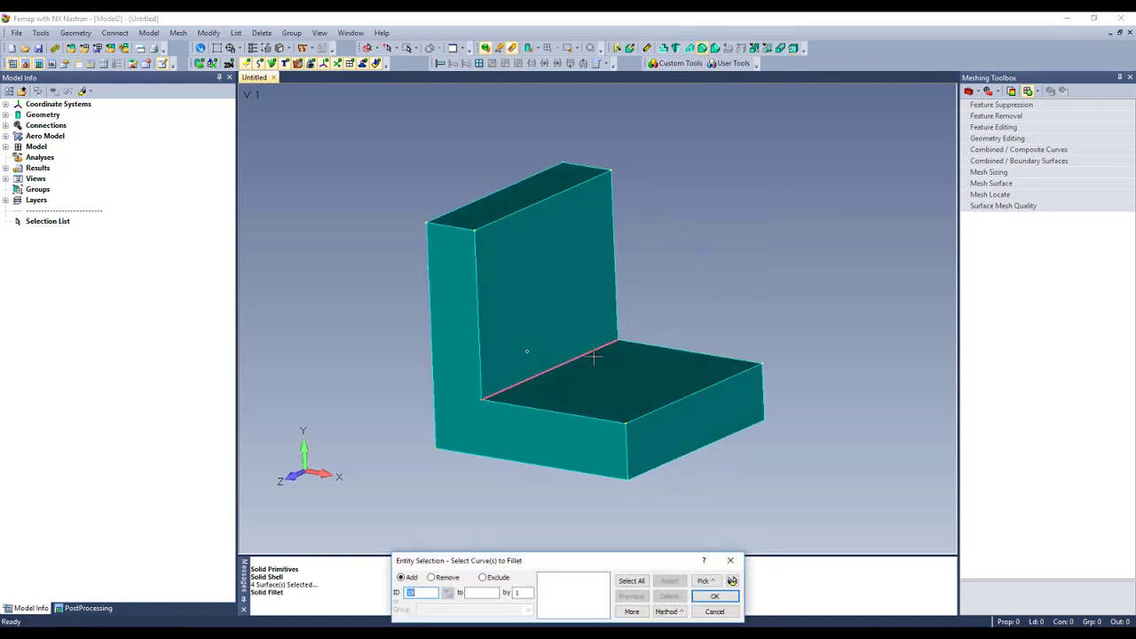
pyautogui.click(594, 355)
pyautogui.press('Return')
pyautogui.press('Return')
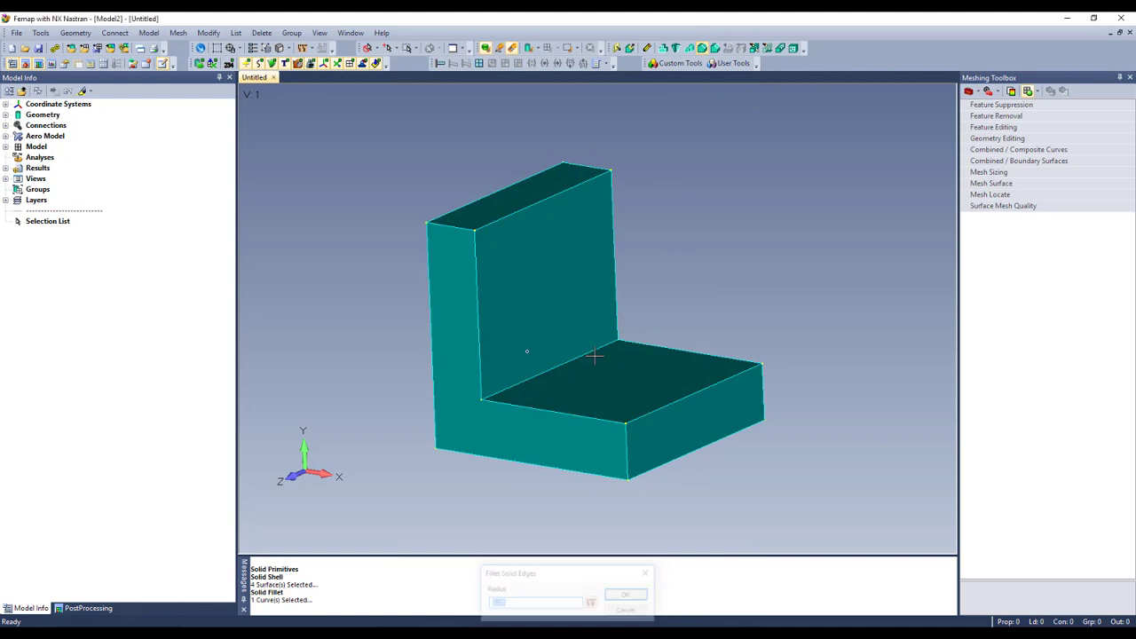
pyautogui.moveTo(599, 301); pyautogui.dragTo(627, 337, button='middle')
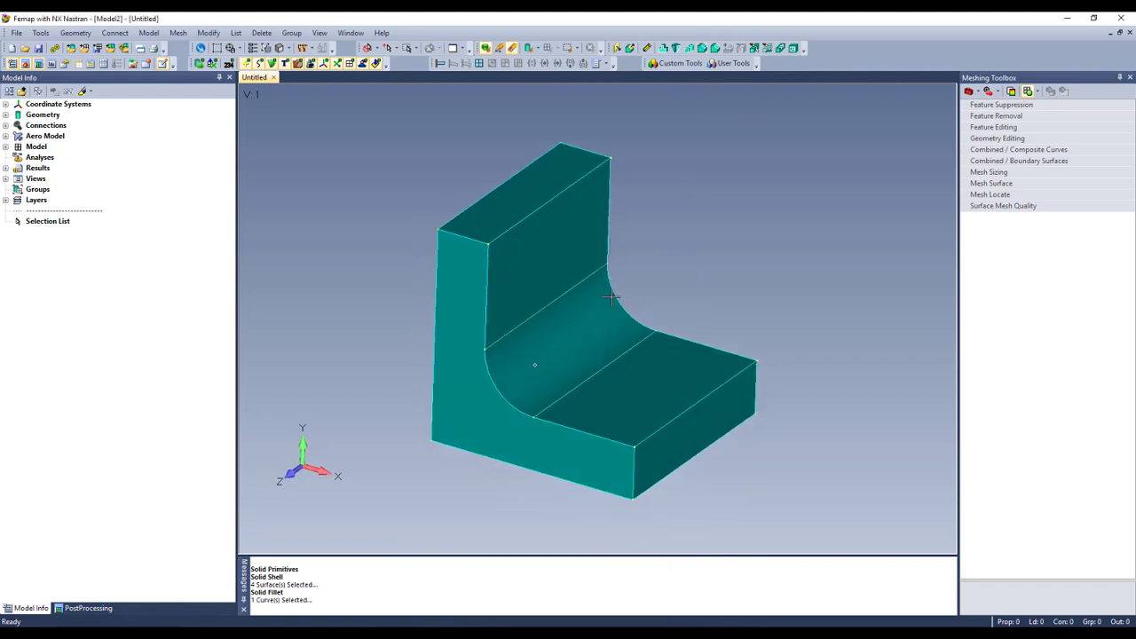
# Step: Lengthen the horizontal leg by offsetting its end face twice using surface-based feature editing with a value of .25
pyautogui.click(1015, 125)
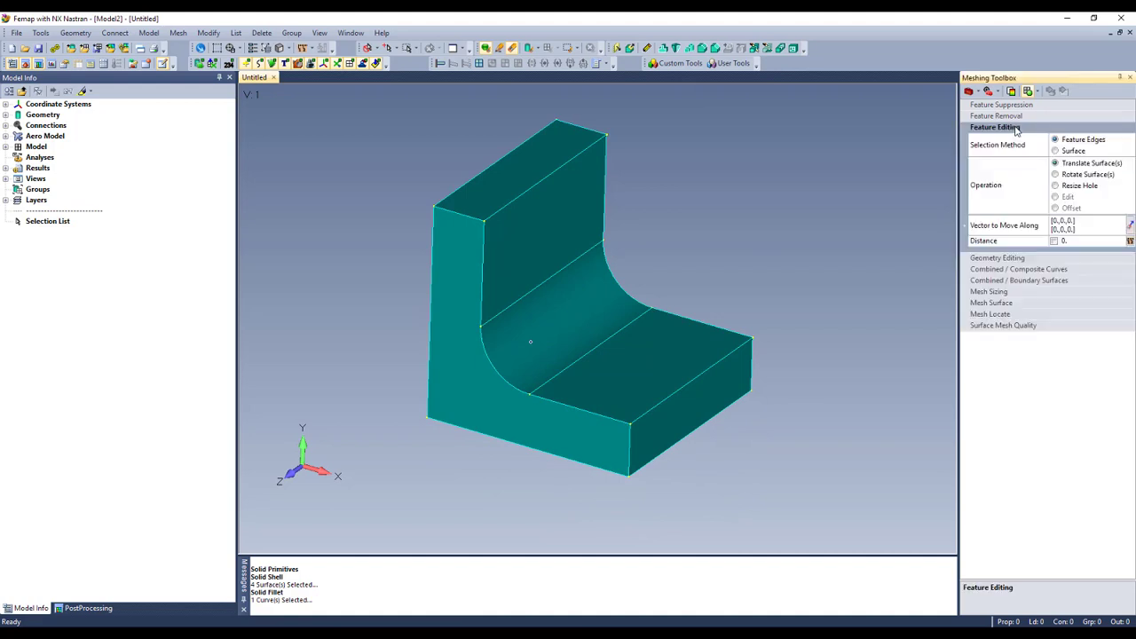
pyautogui.click(1073, 151)
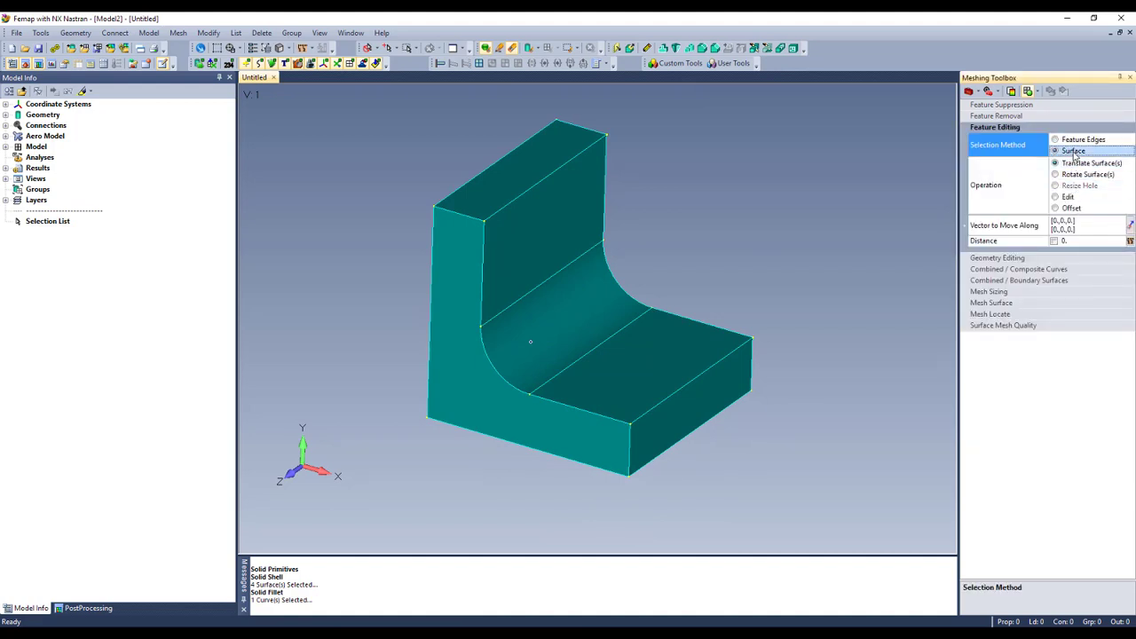
pyautogui.click(1080, 241)
pyautogui.click(1055, 242)
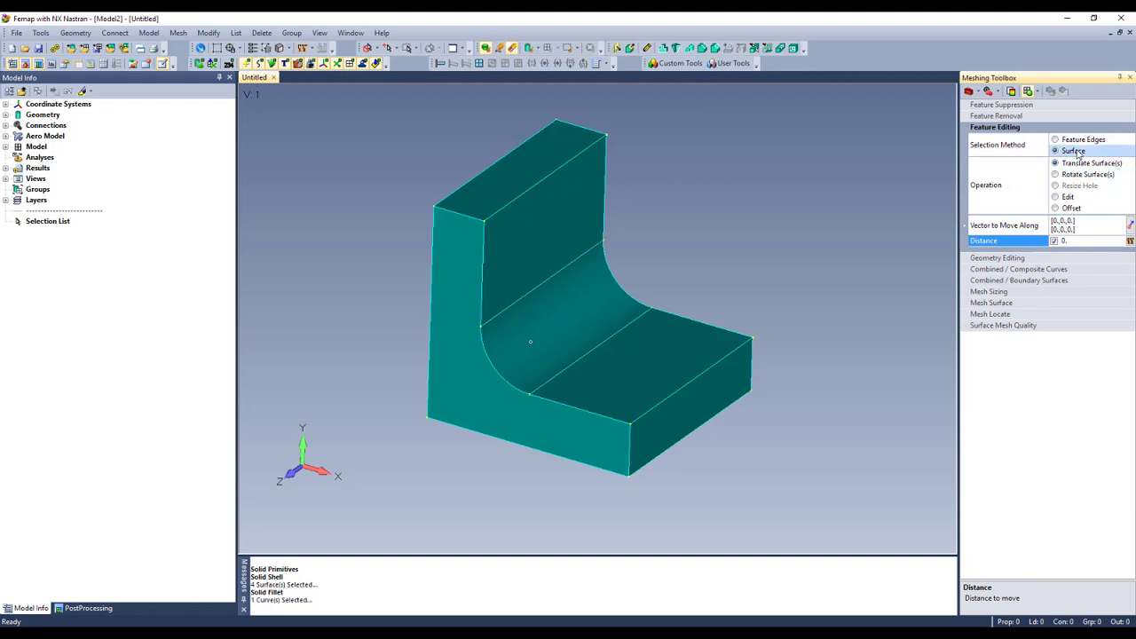
pyautogui.click(1068, 207)
pyautogui.click(1070, 232)
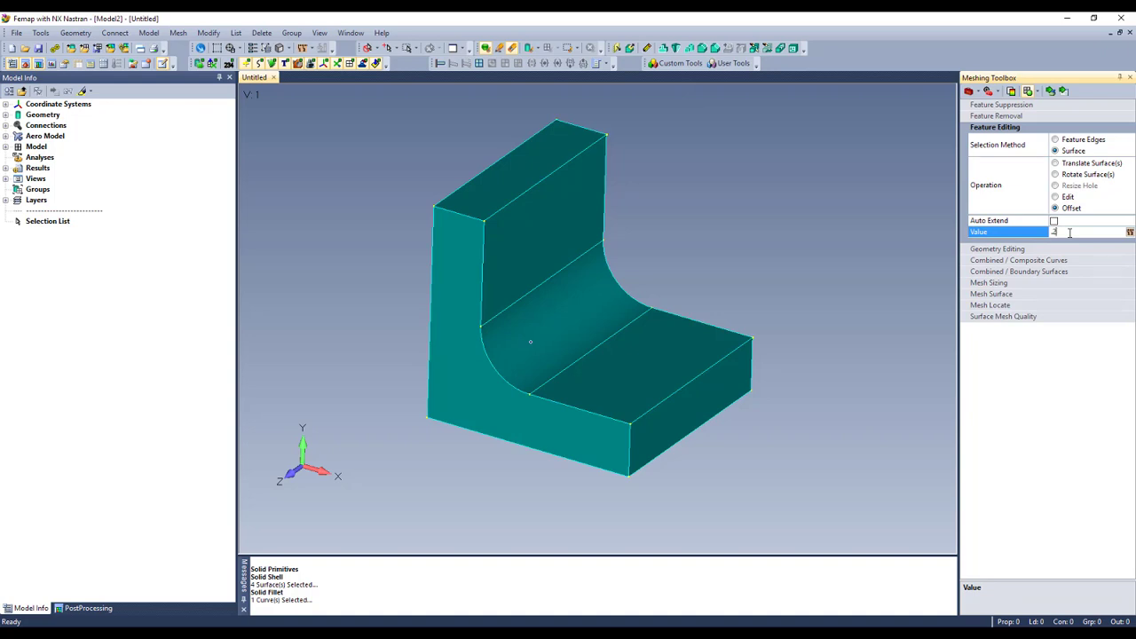
pyautogui.write('.25')
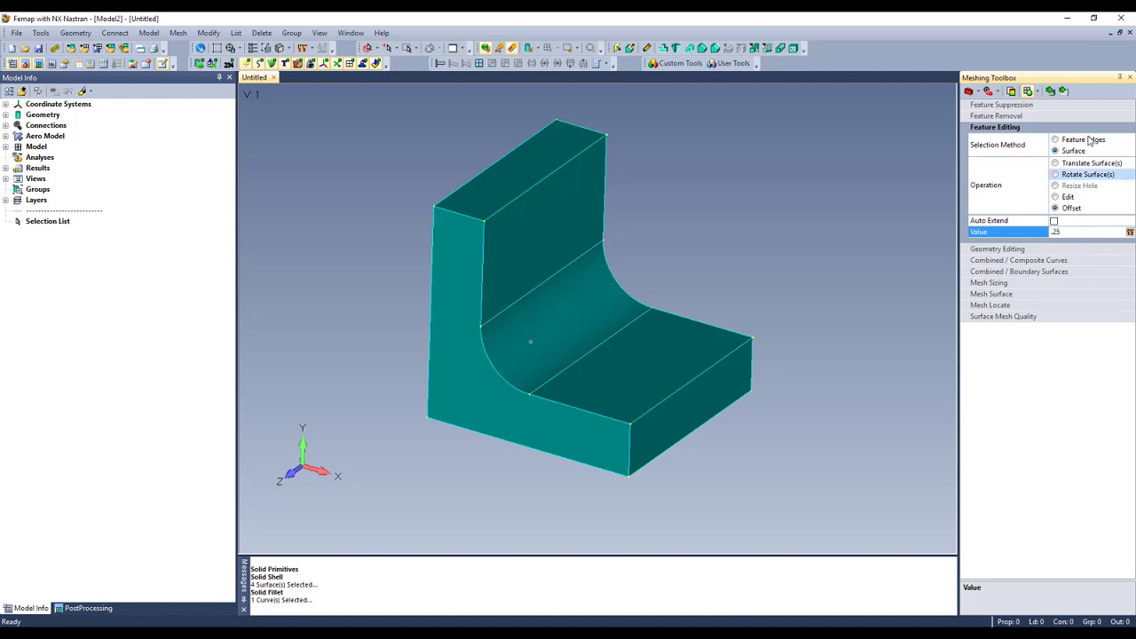
pyautogui.click(742, 394)
pyautogui.click(751, 400)
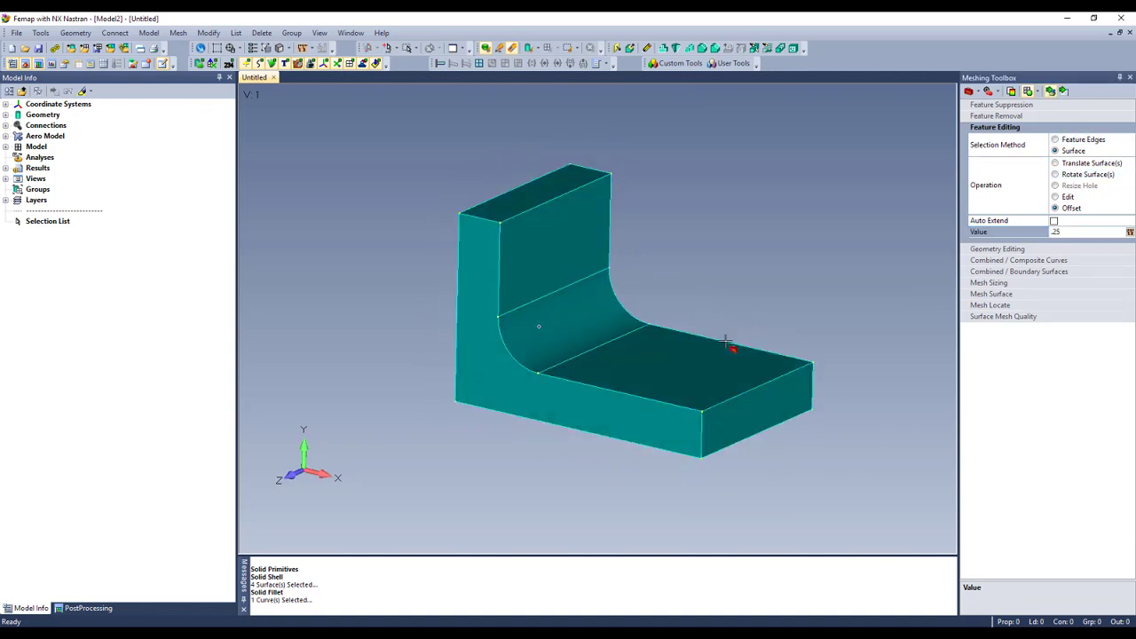
# Step: Heighten the vertical leg by offsetting its top face three times by .25
pyautogui.click(535, 192)
pyautogui.click(539, 171)
pyautogui.click(530, 133)
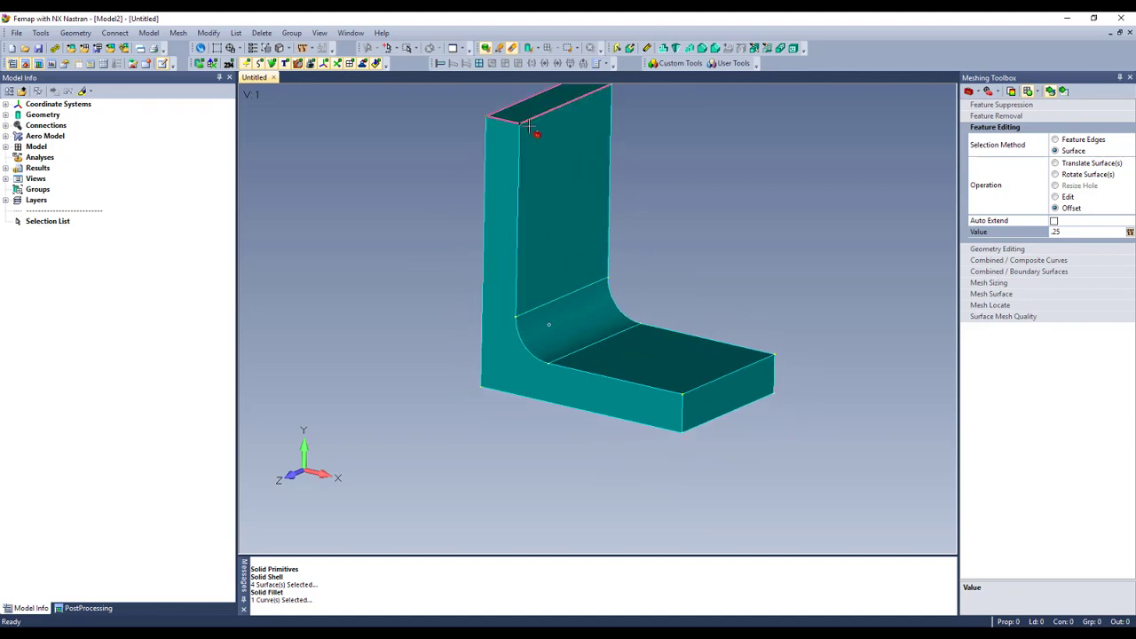
# Step: Locate the workplane on the horizontal leg's top face and move it to that face's center of gravity
pyautogui.moveTo(758, 234); pyautogui.dragTo(588, 367, button='middle')
pyautogui.click(630, 48)
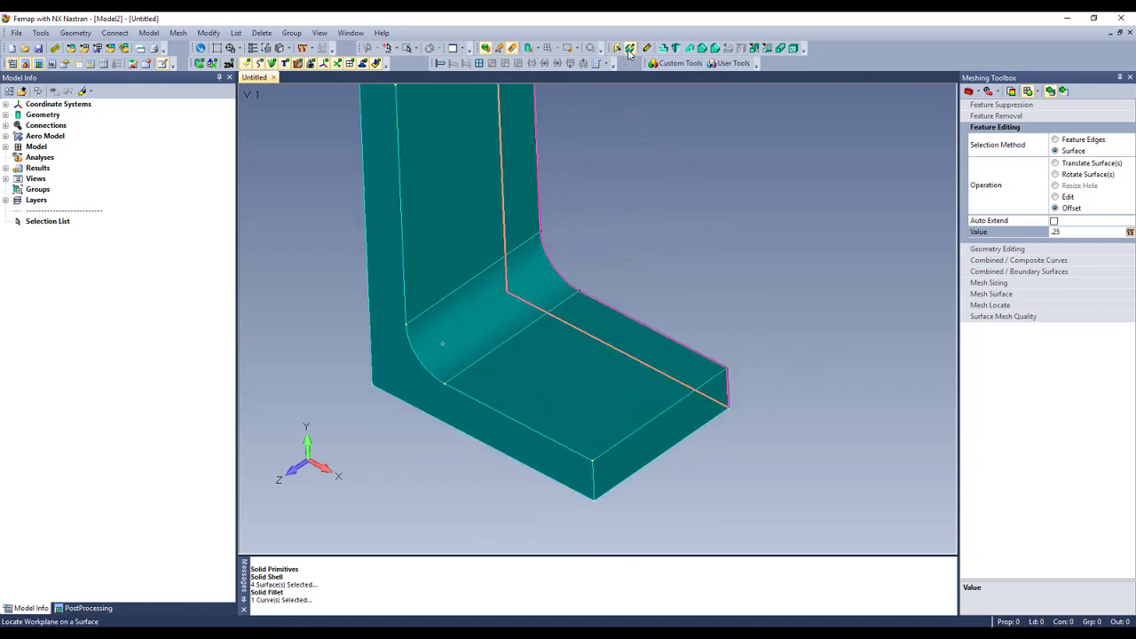
pyautogui.click(585, 376)
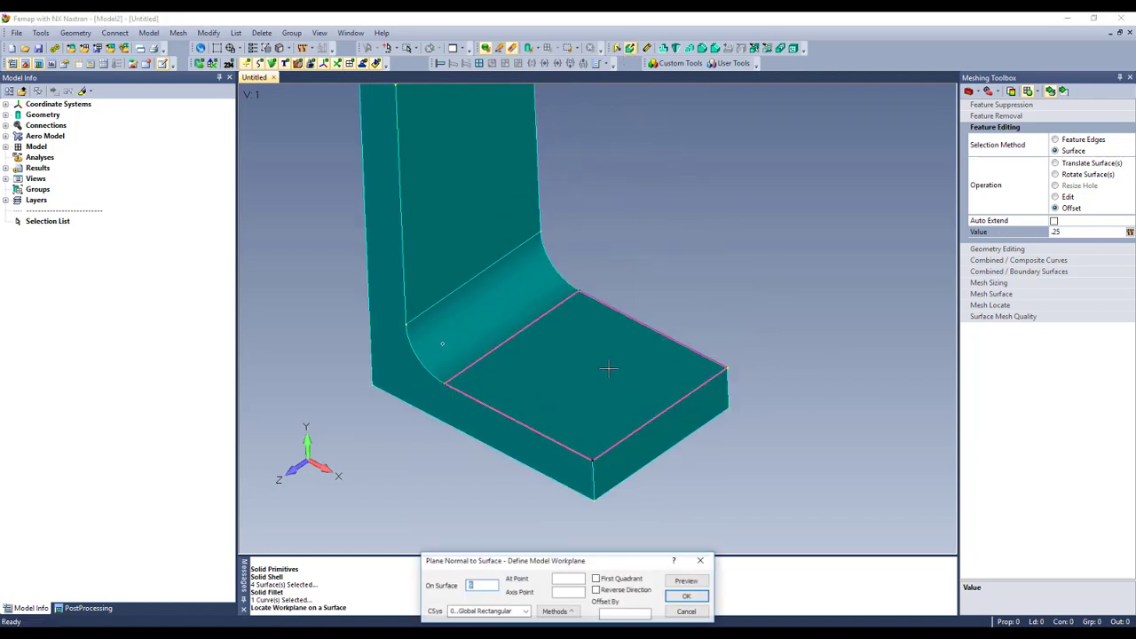
pyautogui.click(687, 596)
pyautogui.click(616, 50)
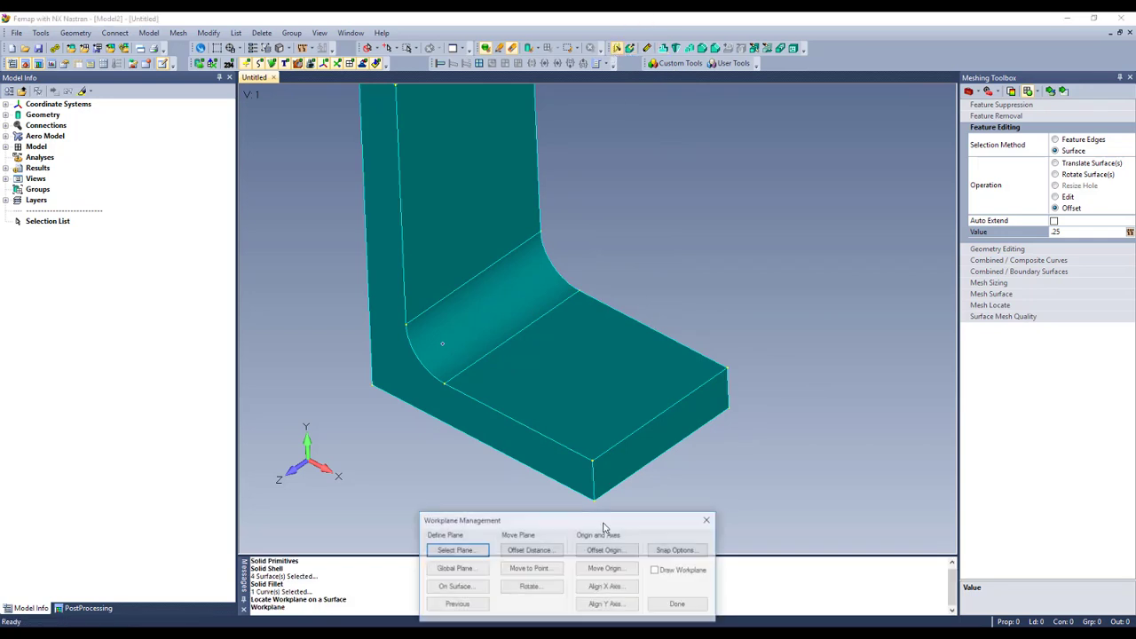
pyautogui.click(531, 576)
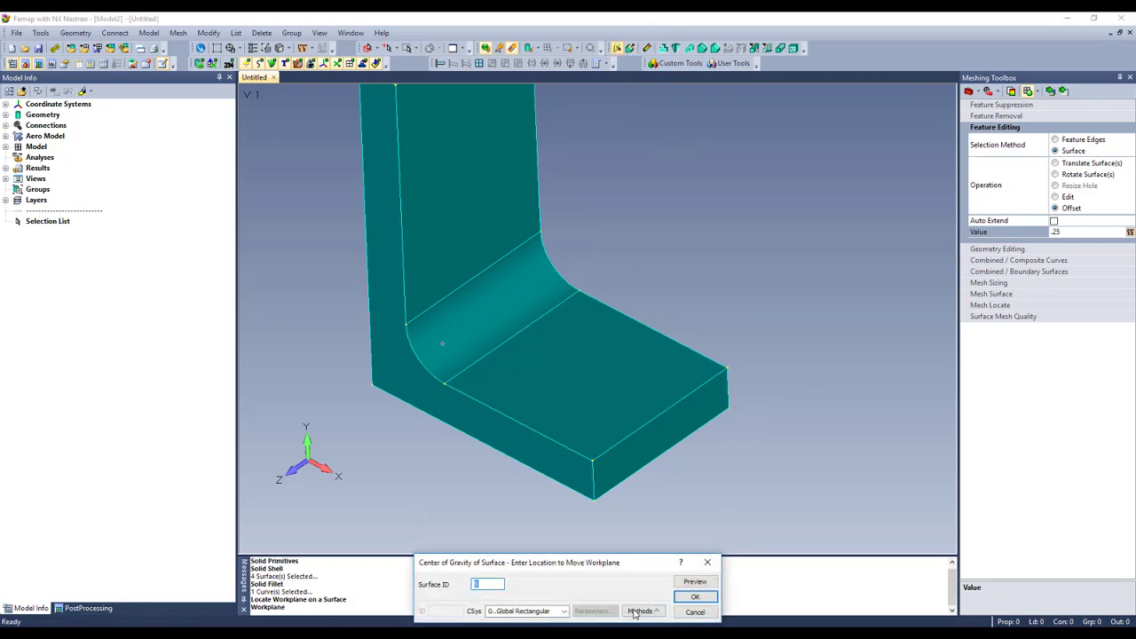
pyautogui.click(582, 387)
pyautogui.press('Return')
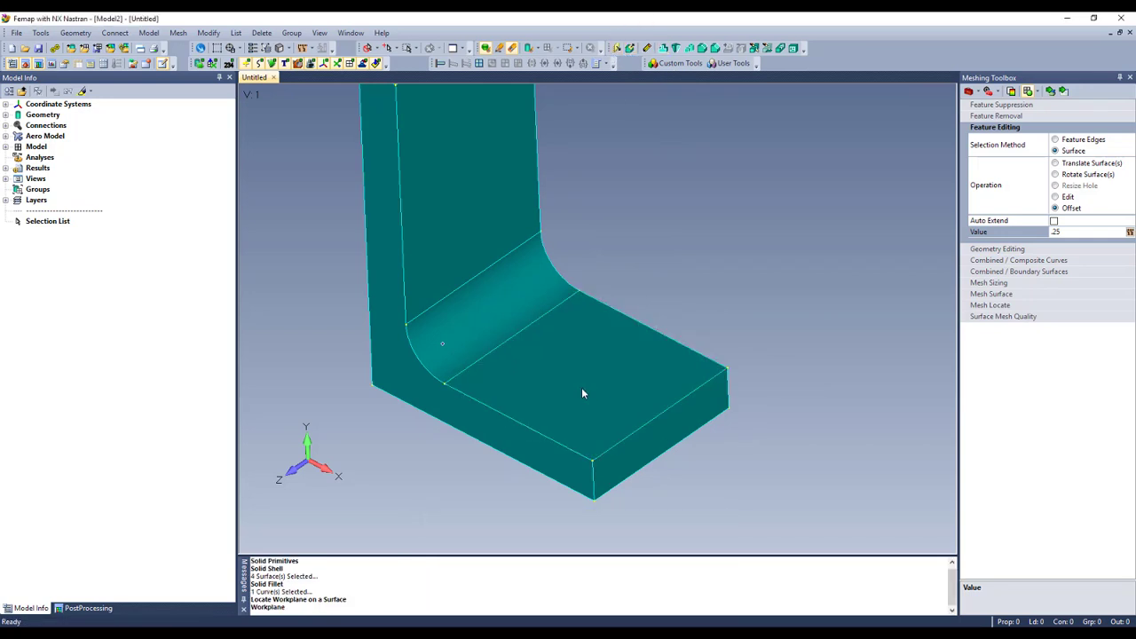
# Step: Cut a hole through the horizontal leg by removing a cylinder of radius .125 and height 1 in the negative direction
pyautogui.click(689, 51)
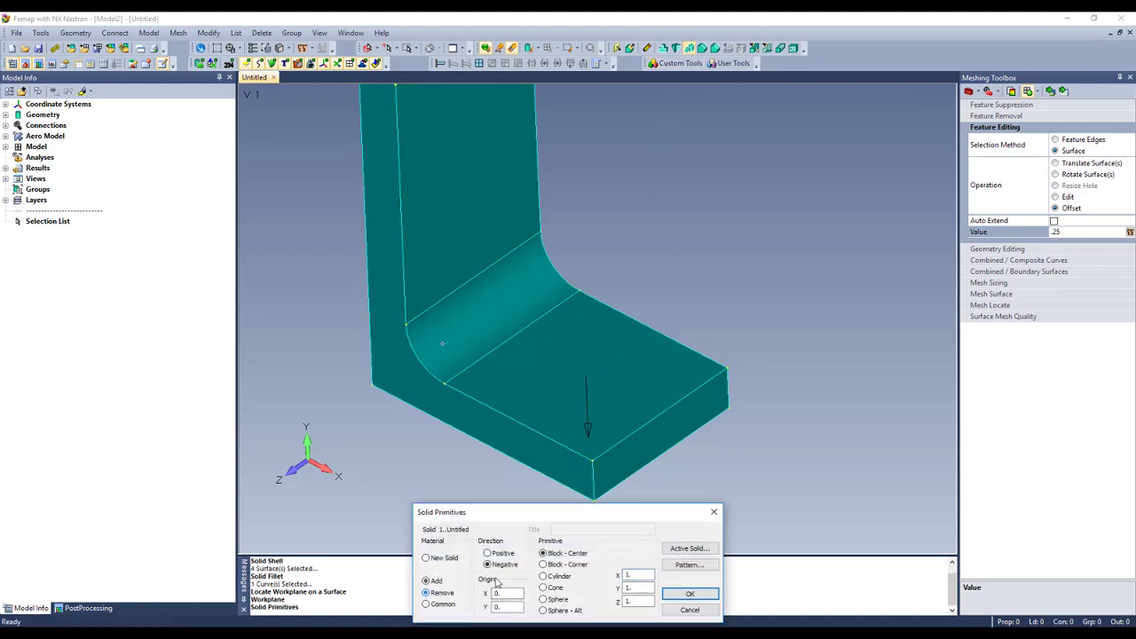
pyautogui.click(543, 576)
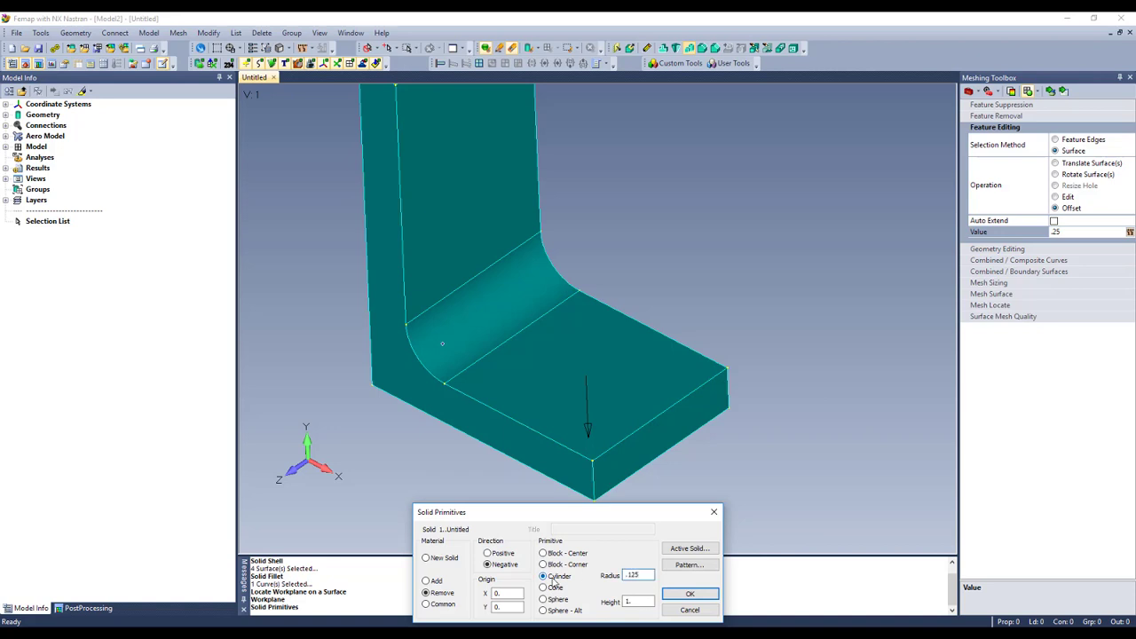
pyautogui.press('Return')
# Step: Slice the solid with a global YZ plane through the corner point where the fillet meets the horizontal leg
pyautogui.moveTo(477, 385); pyautogui.dragTo(532, 311, button='middle')
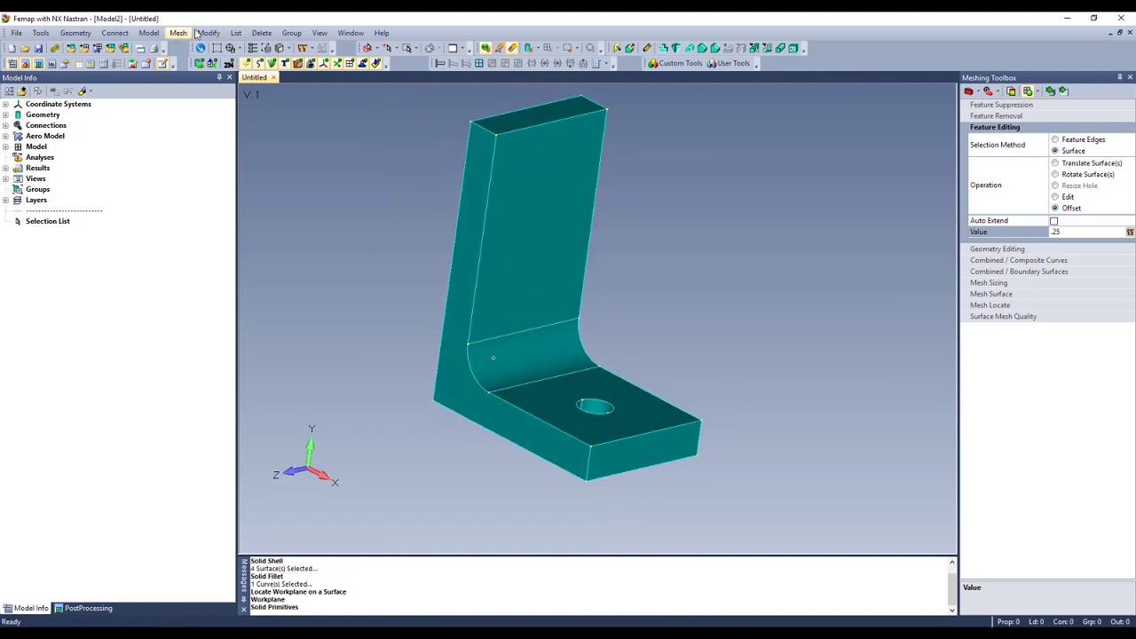
pyautogui.click(770, 48)
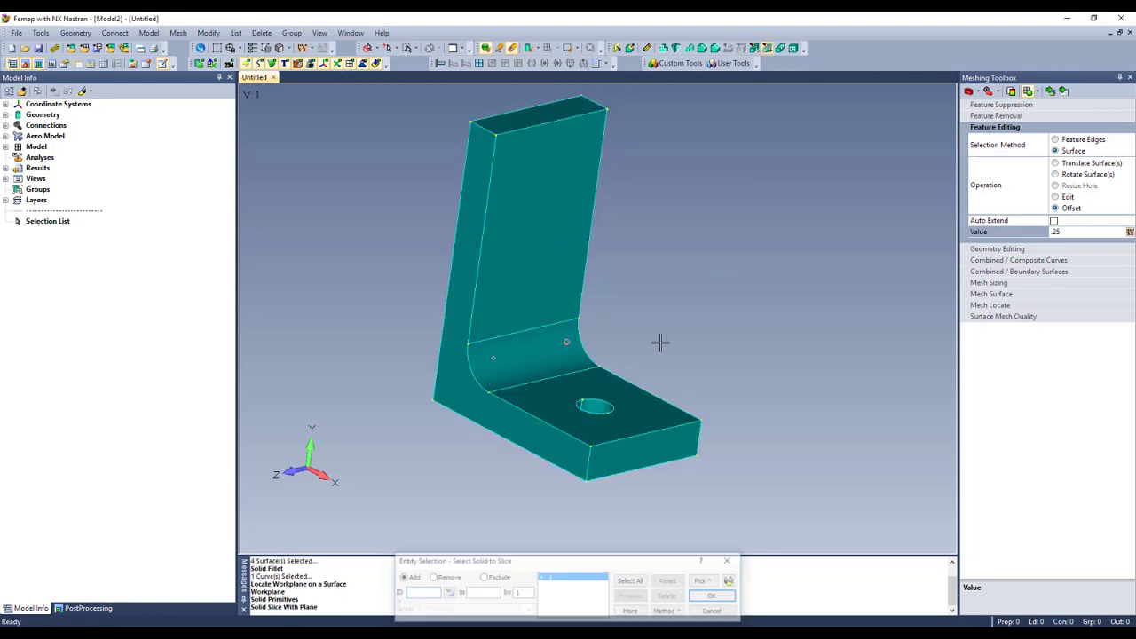
pyautogui.press('Return')
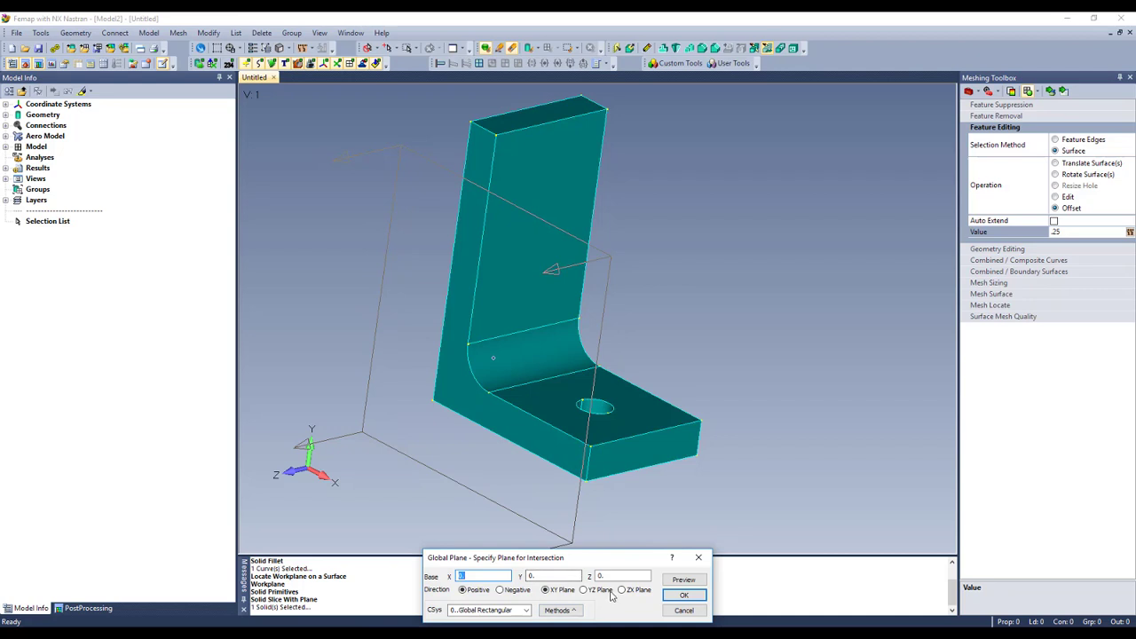
pyautogui.click(583, 590)
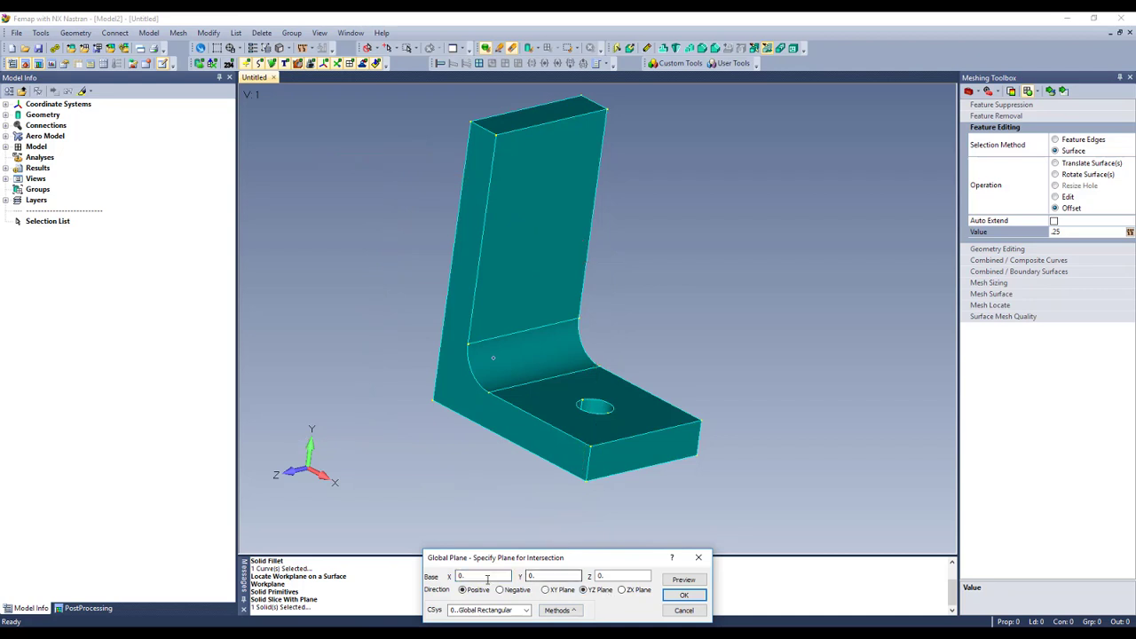
pyautogui.rightClick(489, 392)
pyautogui.click(532, 230)
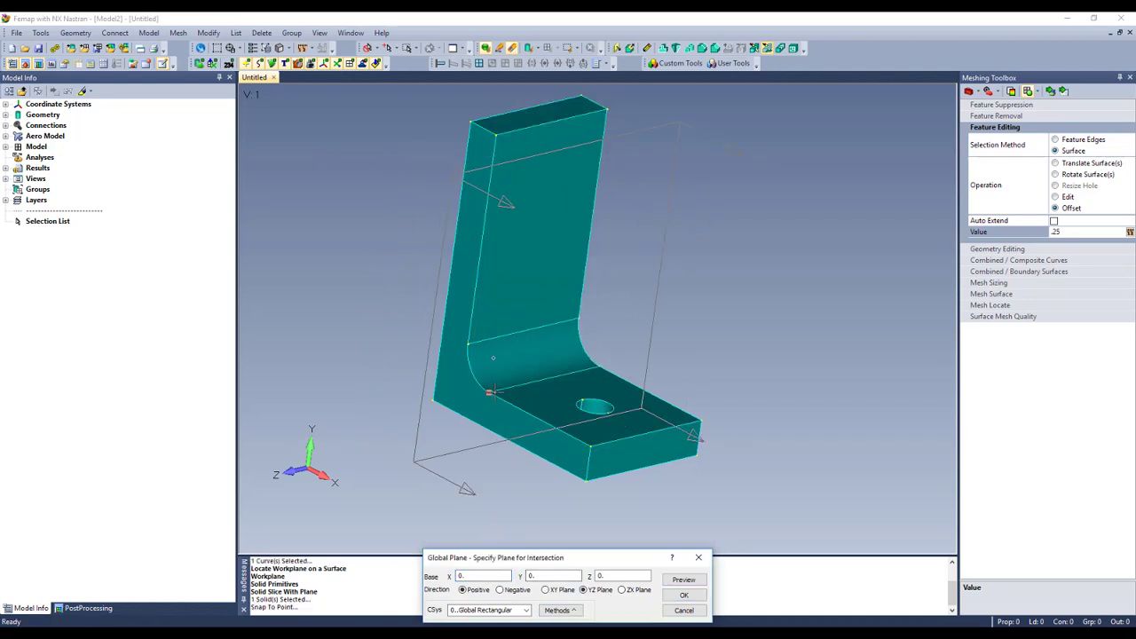
# Step: Slice the bracket again with a global ZX plane through the point where the fillet meets the vertical leg
pyautogui.rightClick(521, 231)
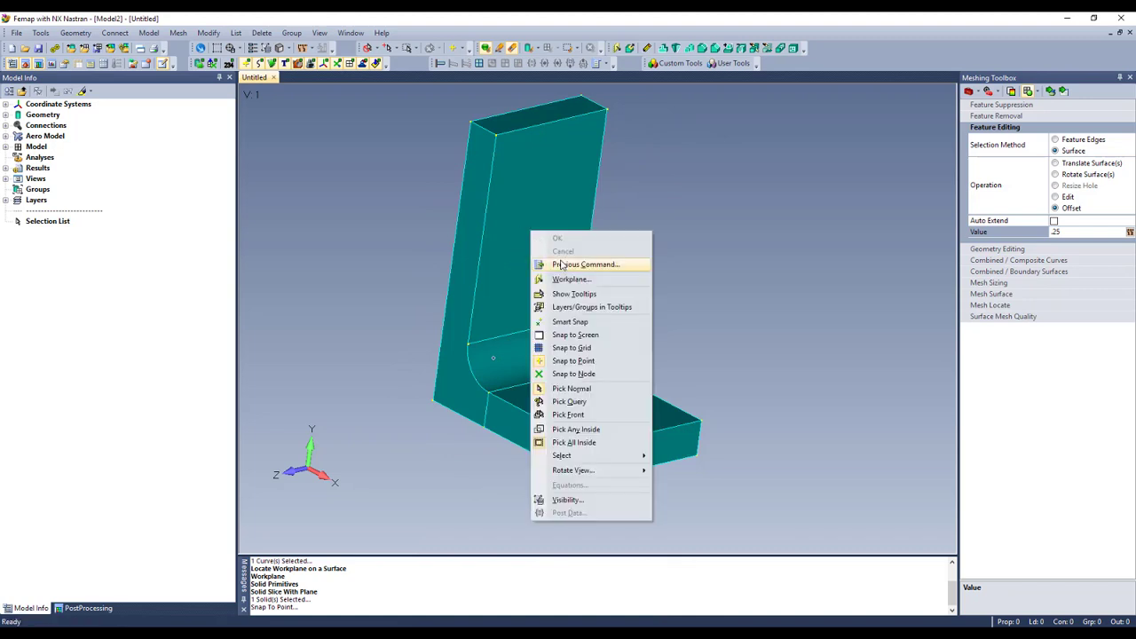
pyautogui.click(560, 264)
pyautogui.click(560, 266)
pyautogui.click(715, 594)
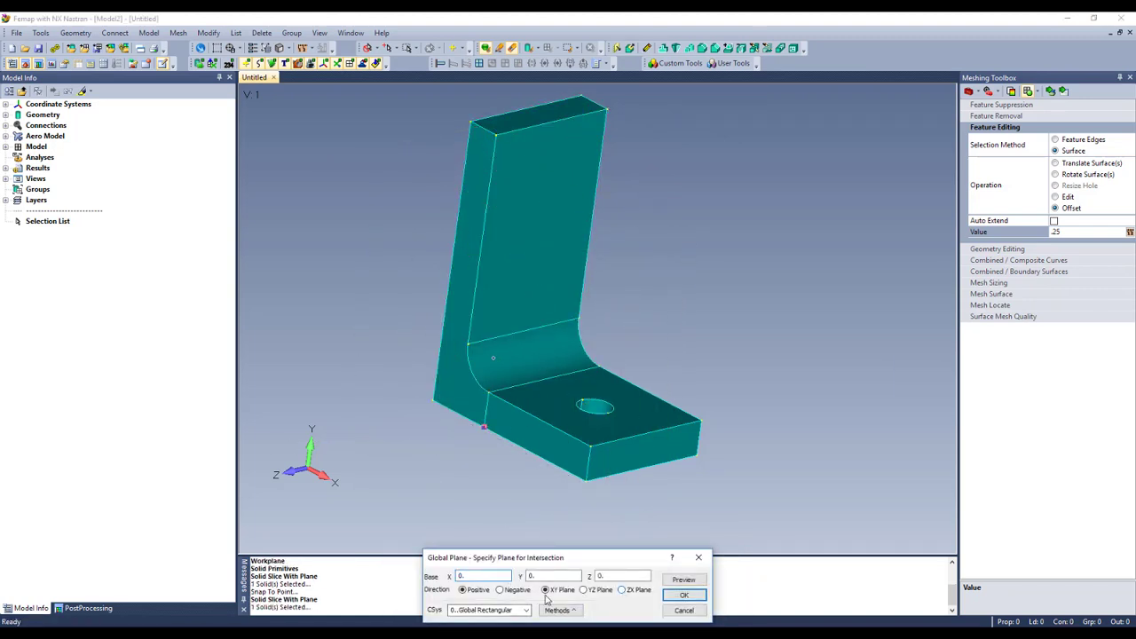
pyautogui.press('Return')
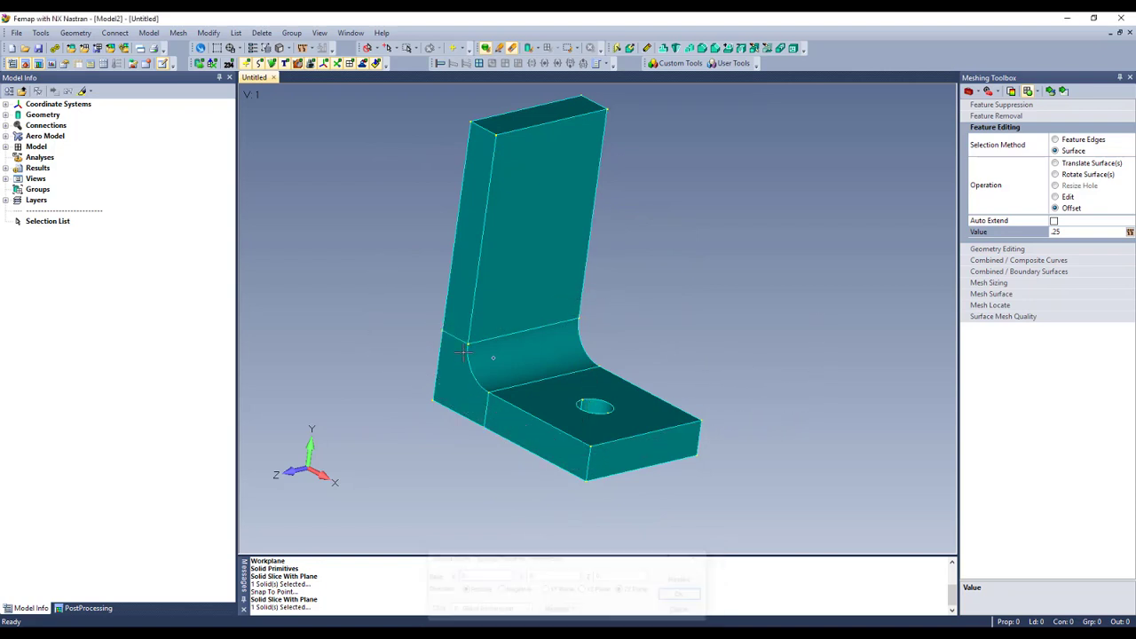
pyautogui.moveTo(408, 370); pyautogui.dragTo(490, 369, button='middle')
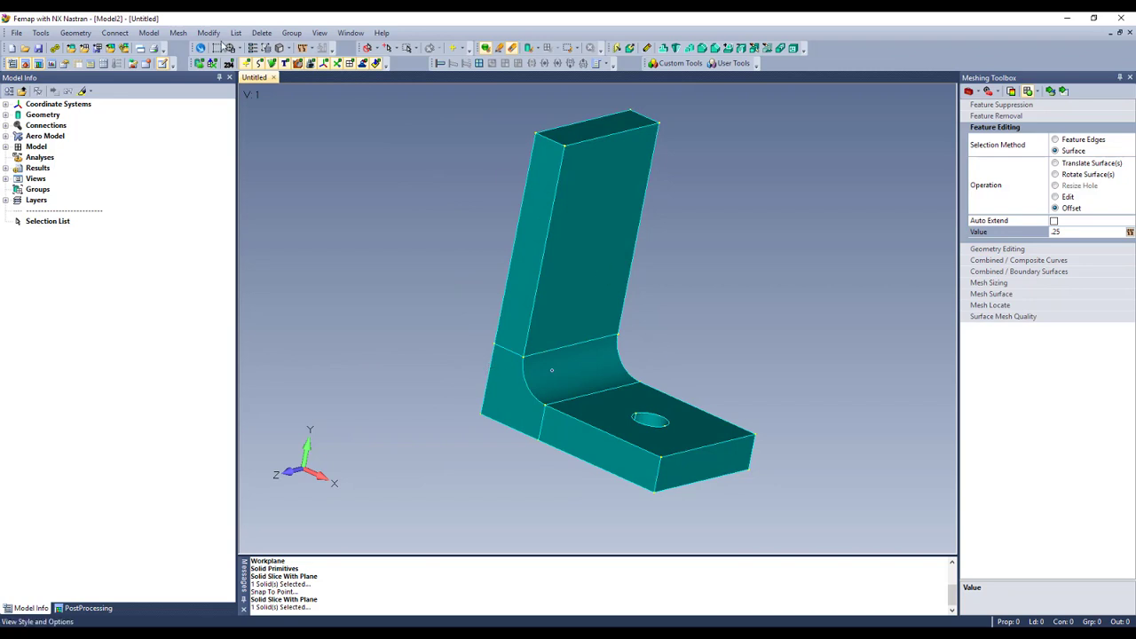
# Step: Set the mesh approach of the fillet section's two side surfaces to Mapped - Four Corner
pyautogui.click(177, 33)
pyautogui.moveTo(188, 63)
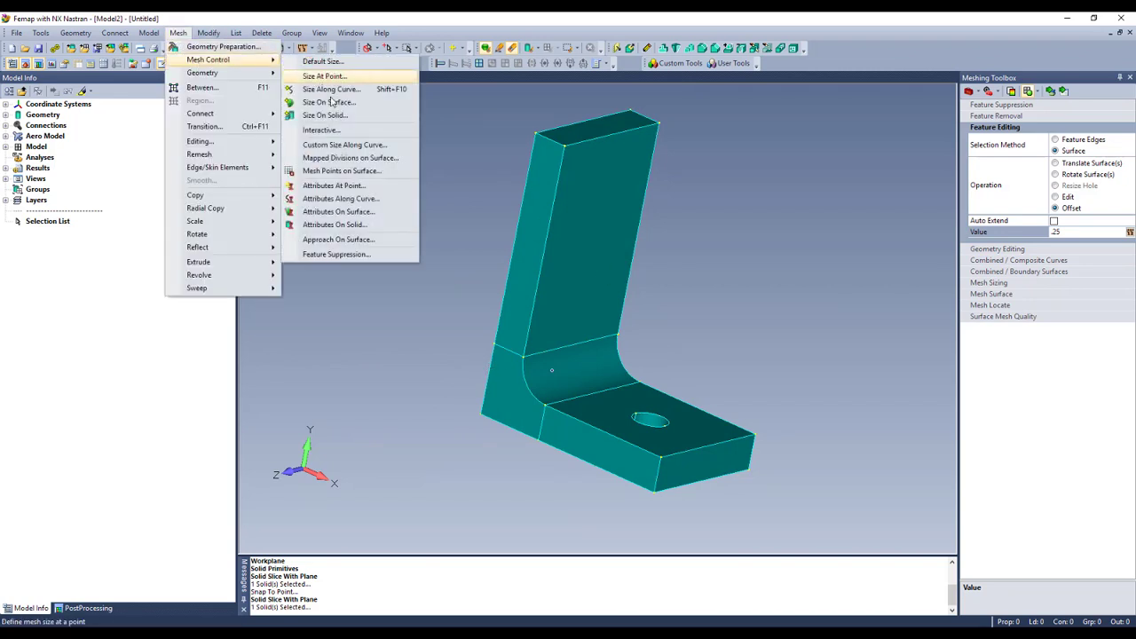
pyautogui.click(369, 240)
pyautogui.click(505, 383)
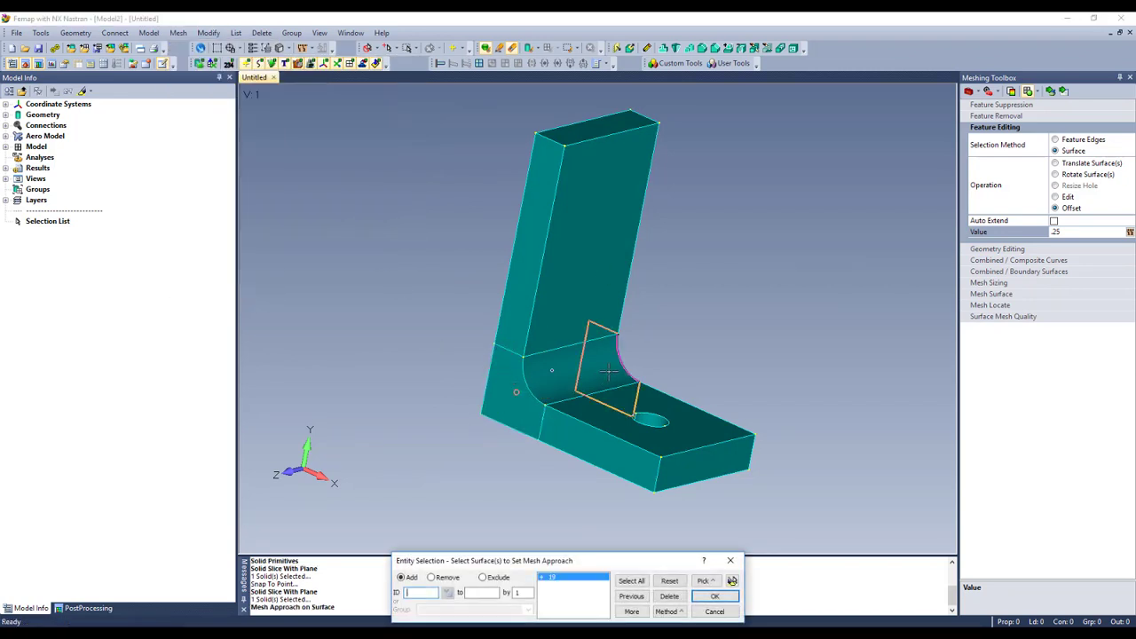
pyautogui.click(604, 384)
pyautogui.middleClick(603, 386)
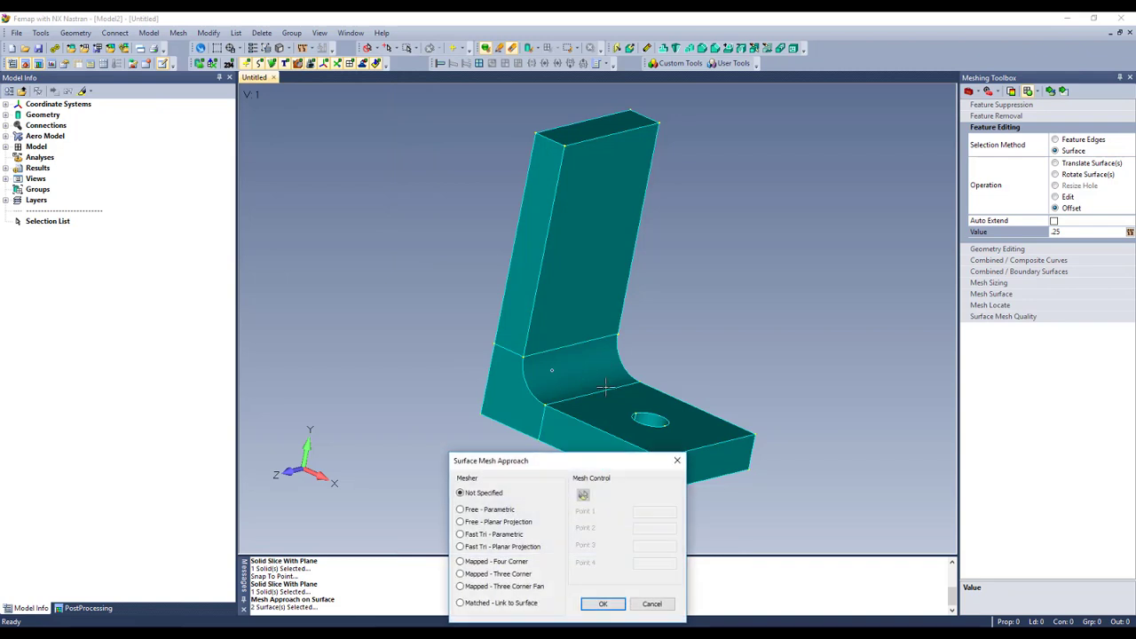
pyautogui.click(497, 561)
pyautogui.click(603, 603)
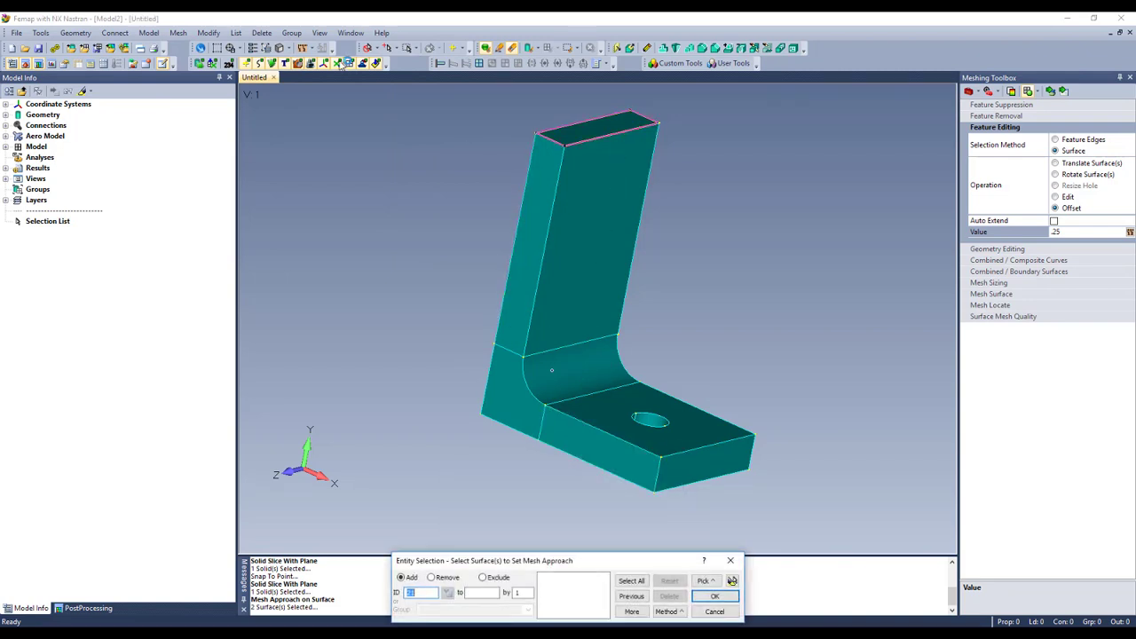
pyautogui.press('Escape')
# Step: Size all three solids for hex meshing with an element size of .125
pyautogui.click(180, 34)
pyautogui.moveTo(191, 73)
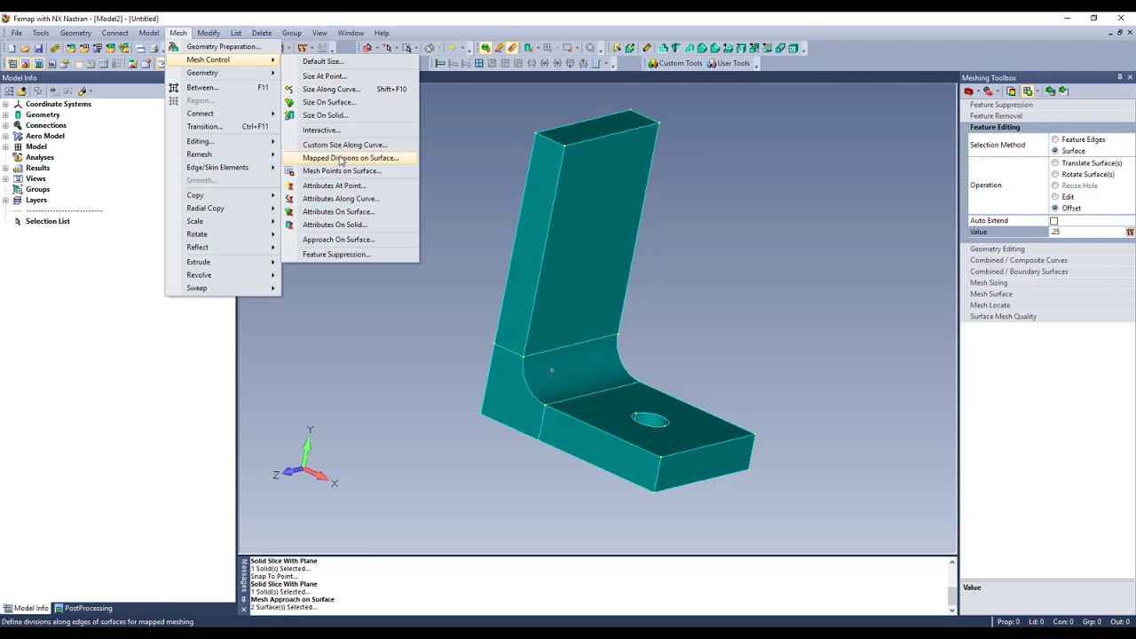
pyautogui.click(326, 116)
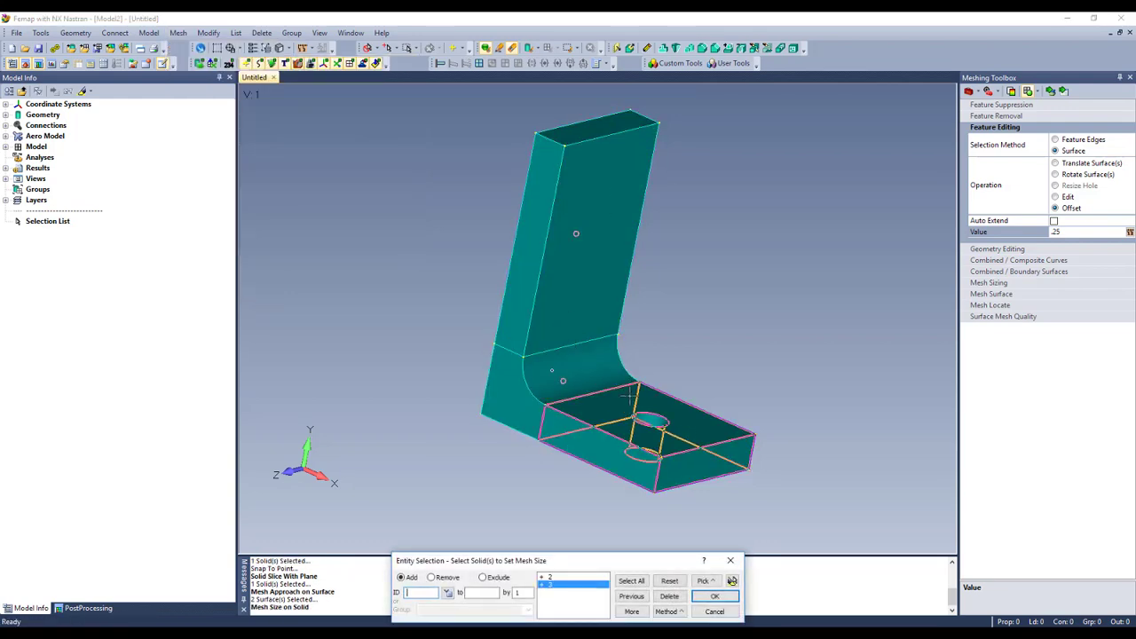
pyautogui.press('Return')
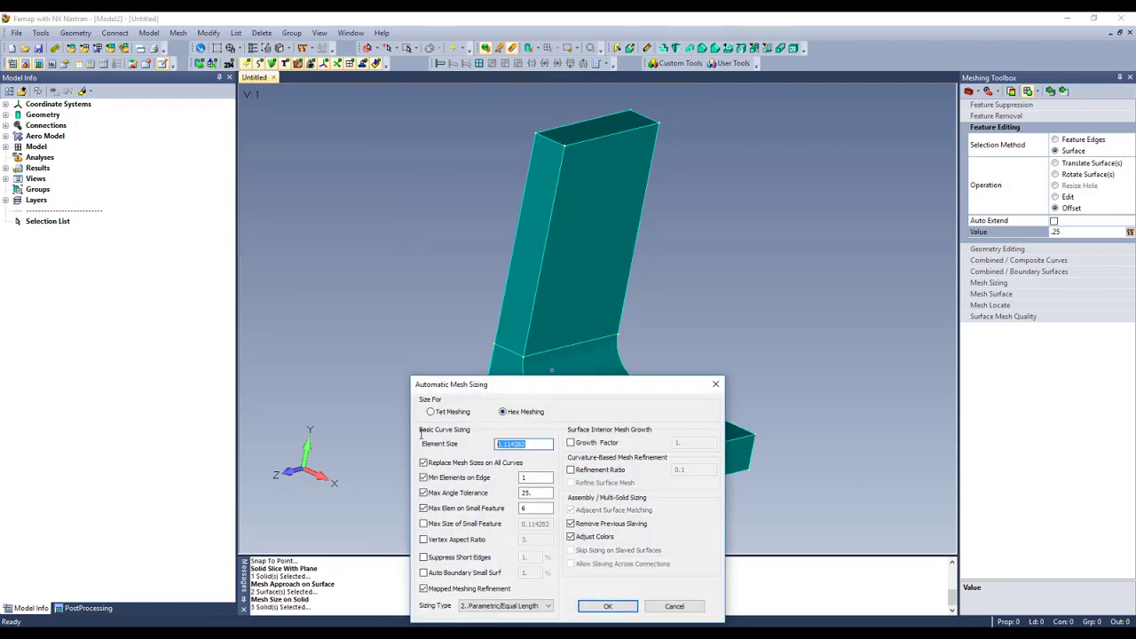
pyautogui.write('.125')
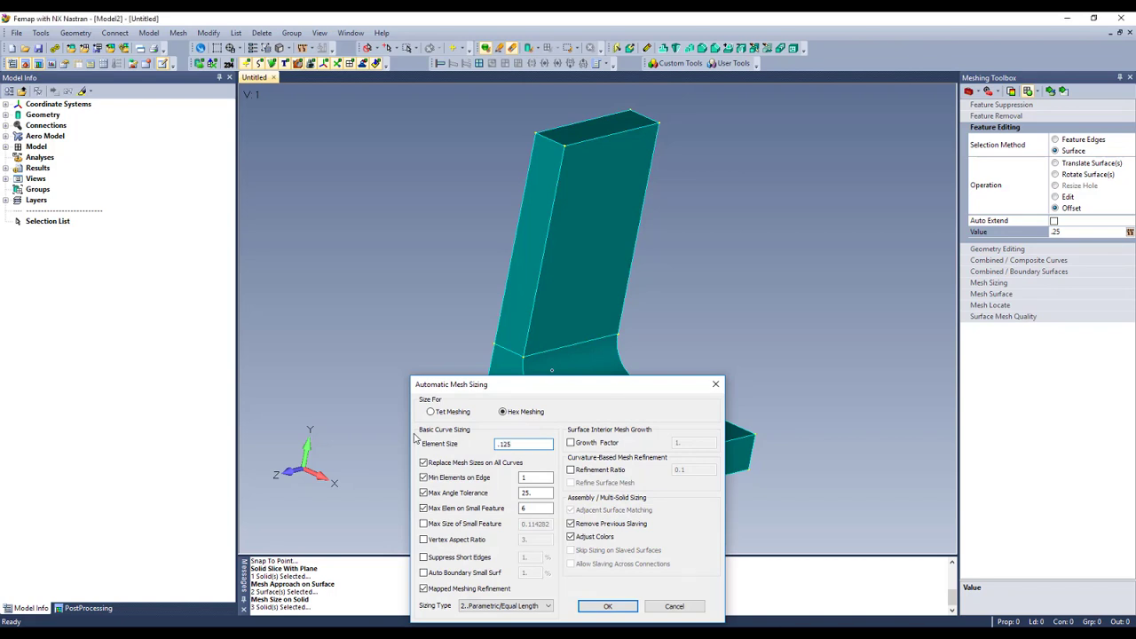
pyautogui.press('Return')
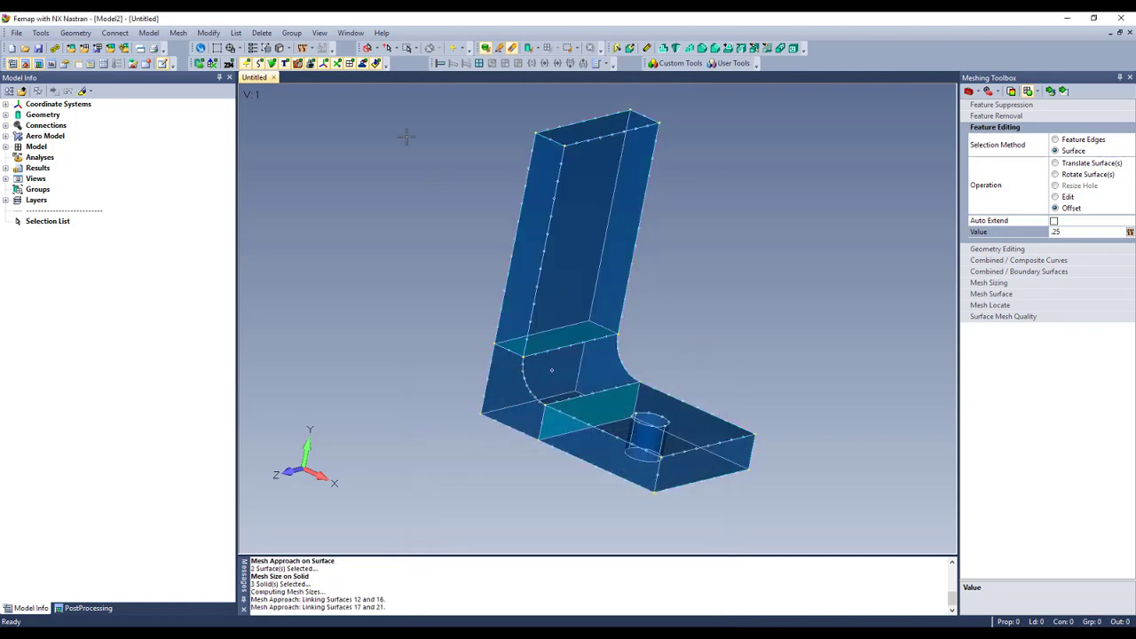
# Step: Hex mesh all three solids with a solid property, loading the 7050 aluminum plate material from the library
pyautogui.click(178, 33)
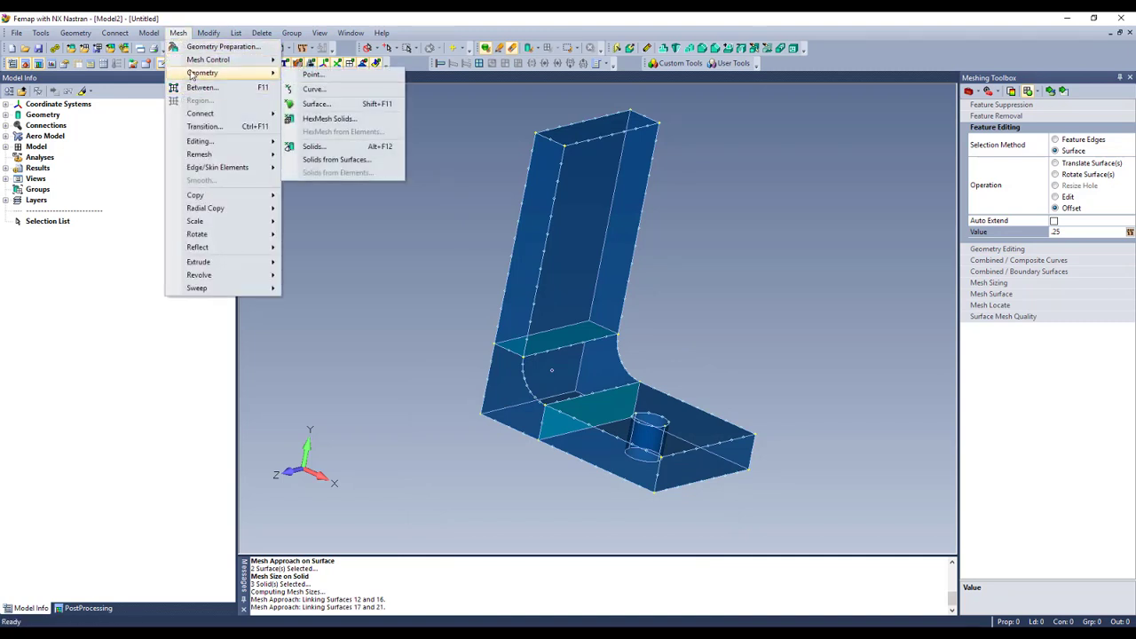
pyautogui.click(329, 118)
pyautogui.click(581, 373)
pyautogui.click(582, 374)
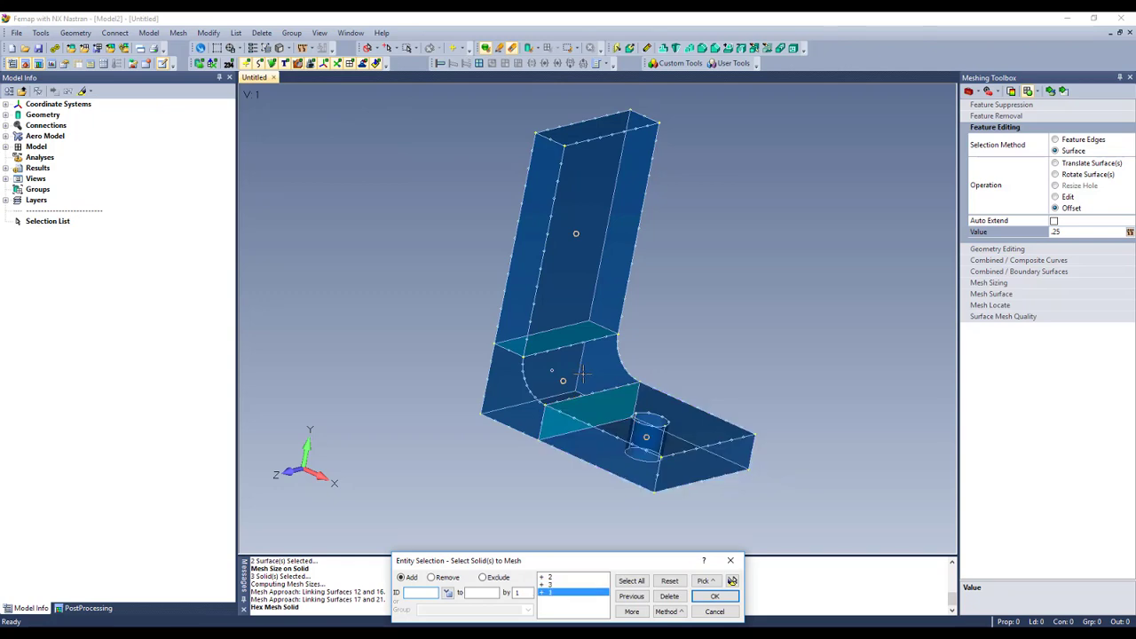
pyautogui.click(714, 596)
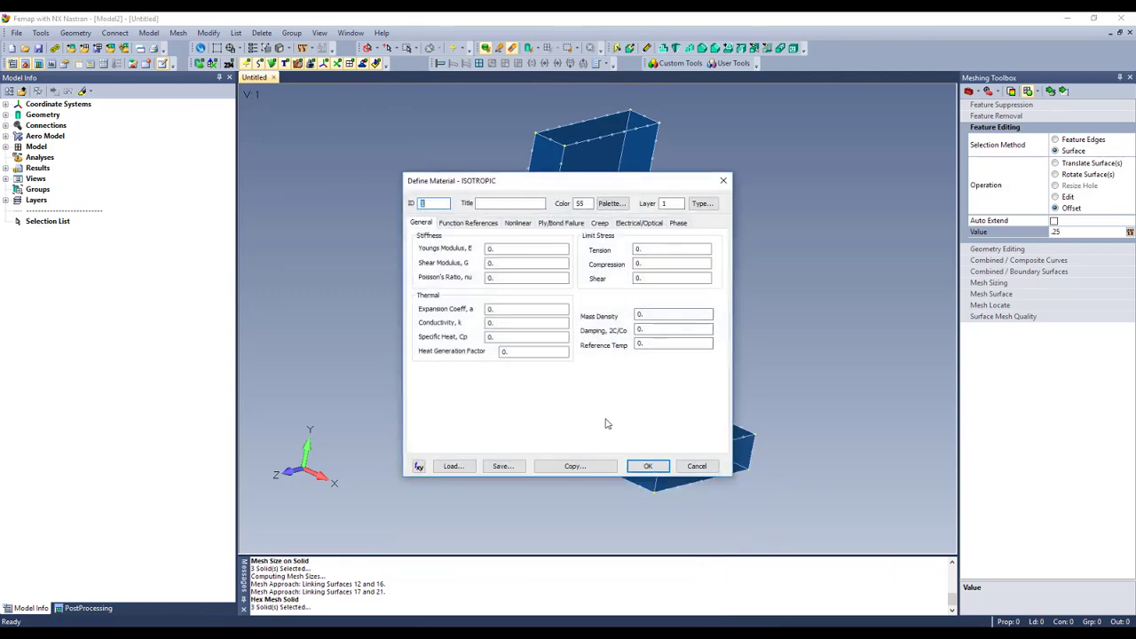
pyautogui.click(469, 465)
pyautogui.doubleClick(457, 279)
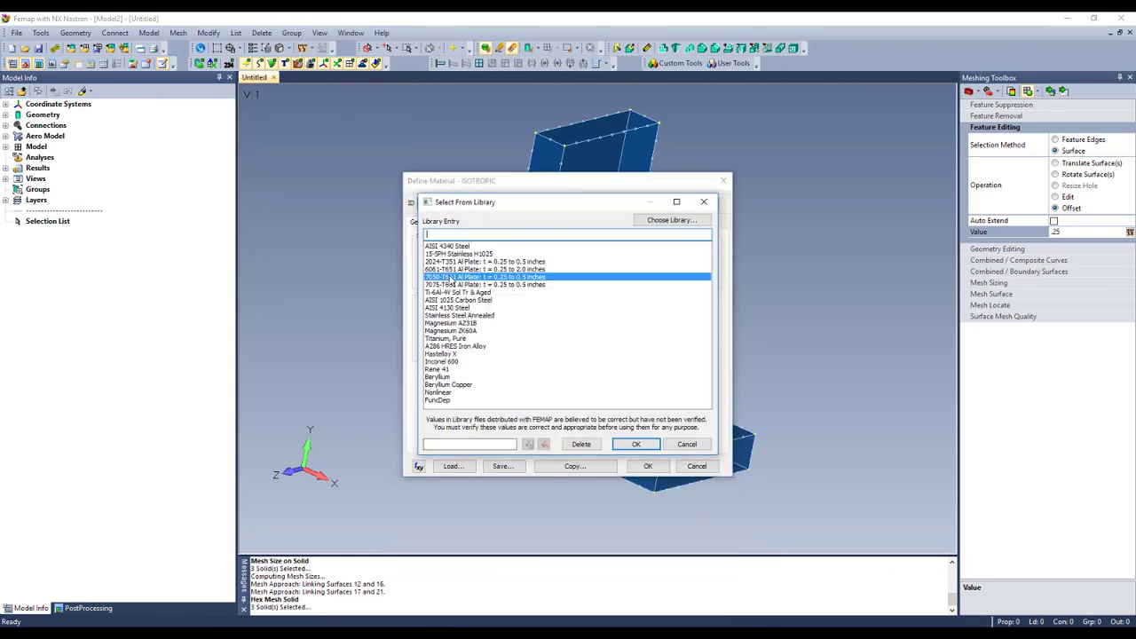
pyautogui.click(648, 466)
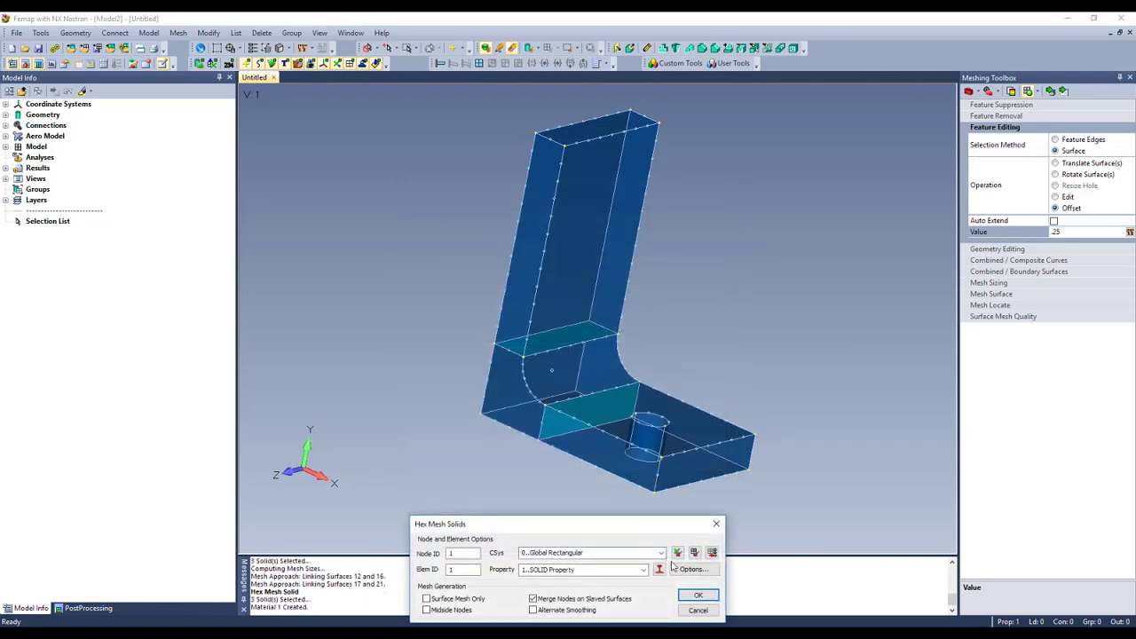
pyautogui.click(694, 595)
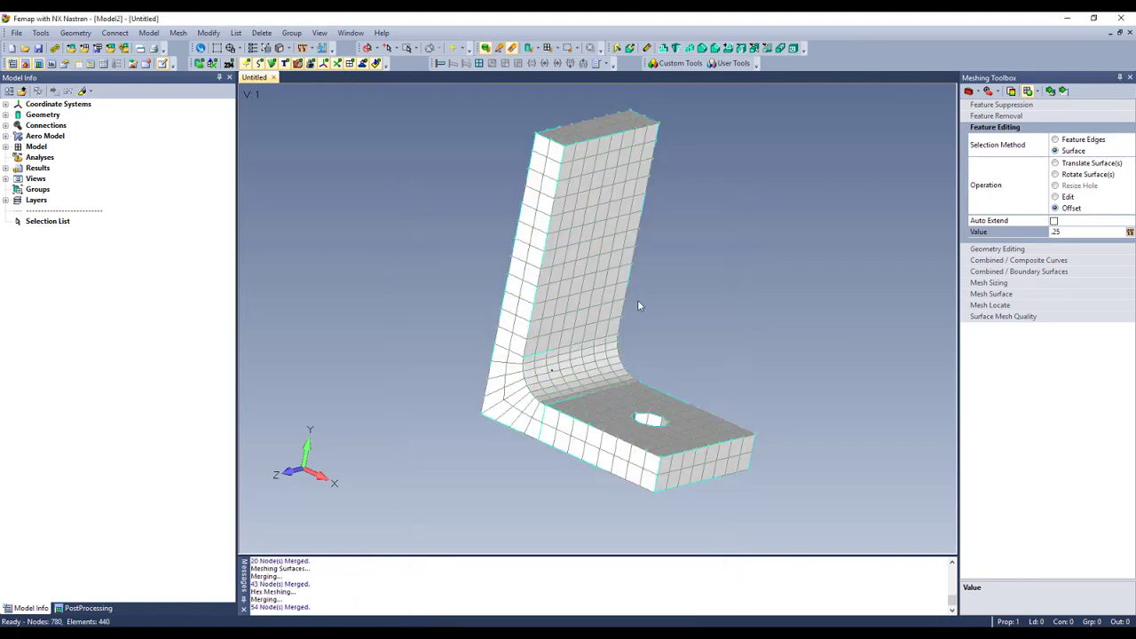
# Step: Add a pad with a washer around the hole in the horizontal leg, splitting the solid
pyautogui.moveTo(637, 305); pyautogui.dragTo(654, 345, button='middle')
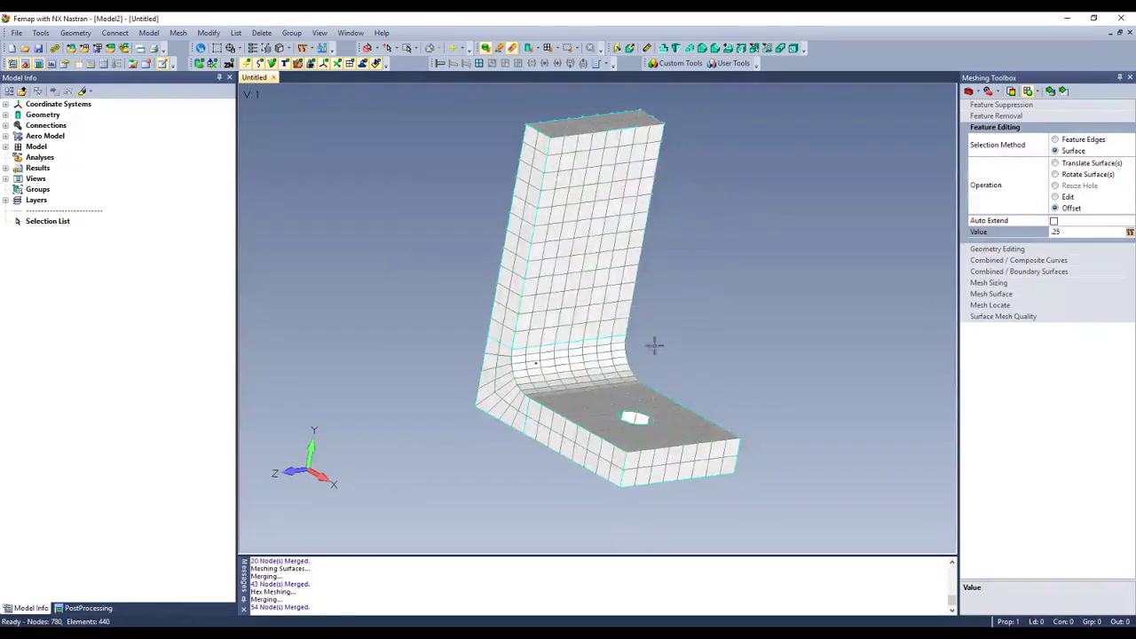
pyautogui.scroll(6, 654, 346)
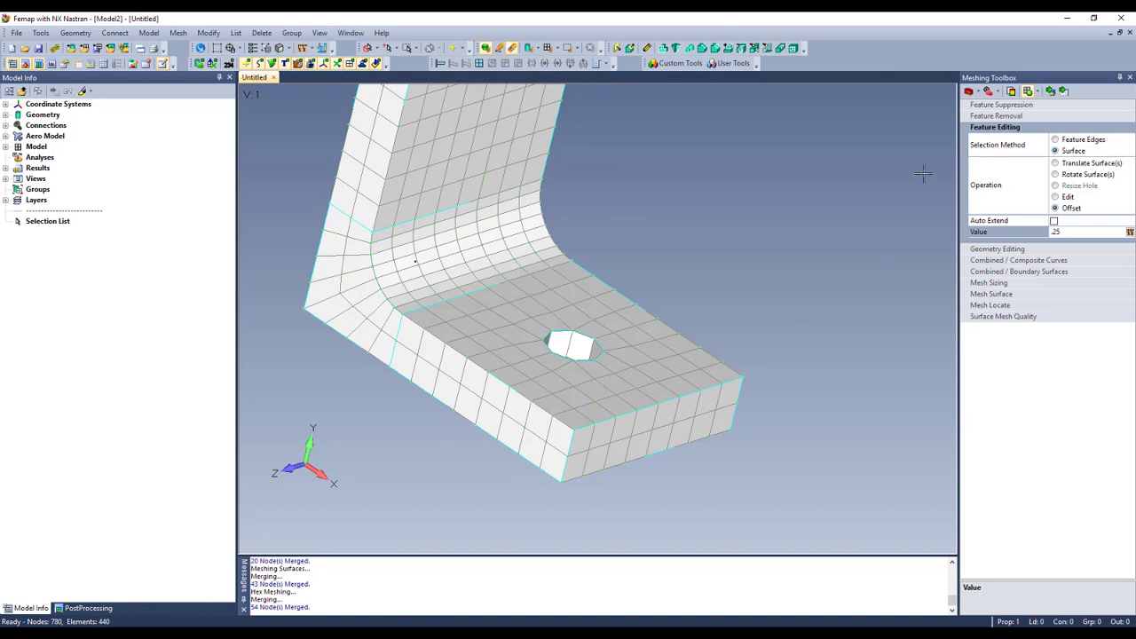
pyautogui.click(1007, 250)
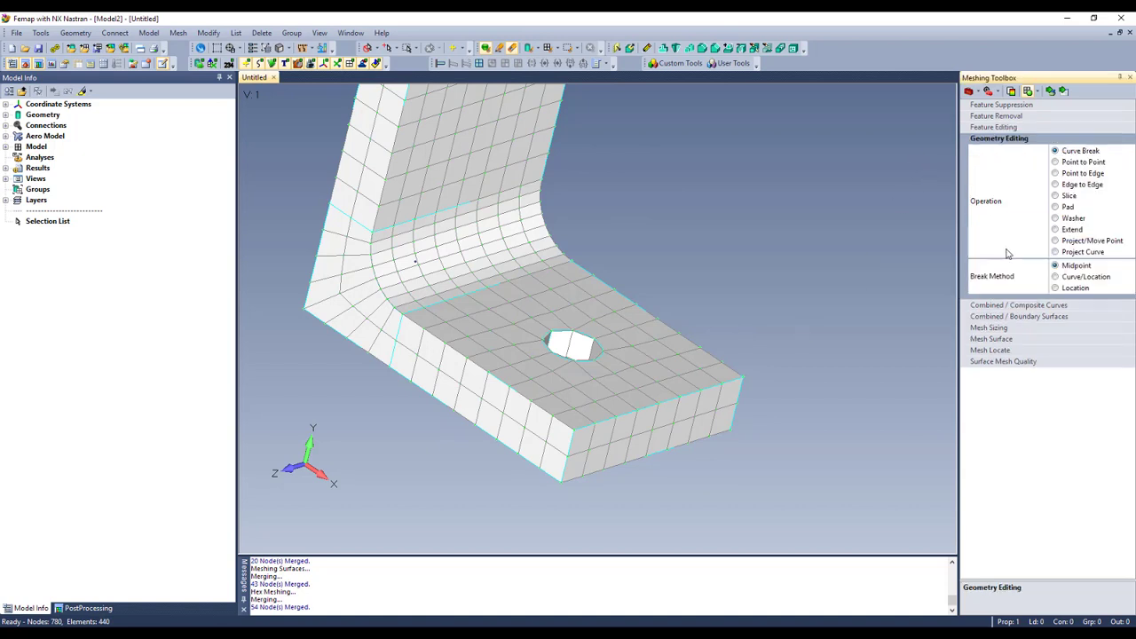
pyautogui.click(1069, 206)
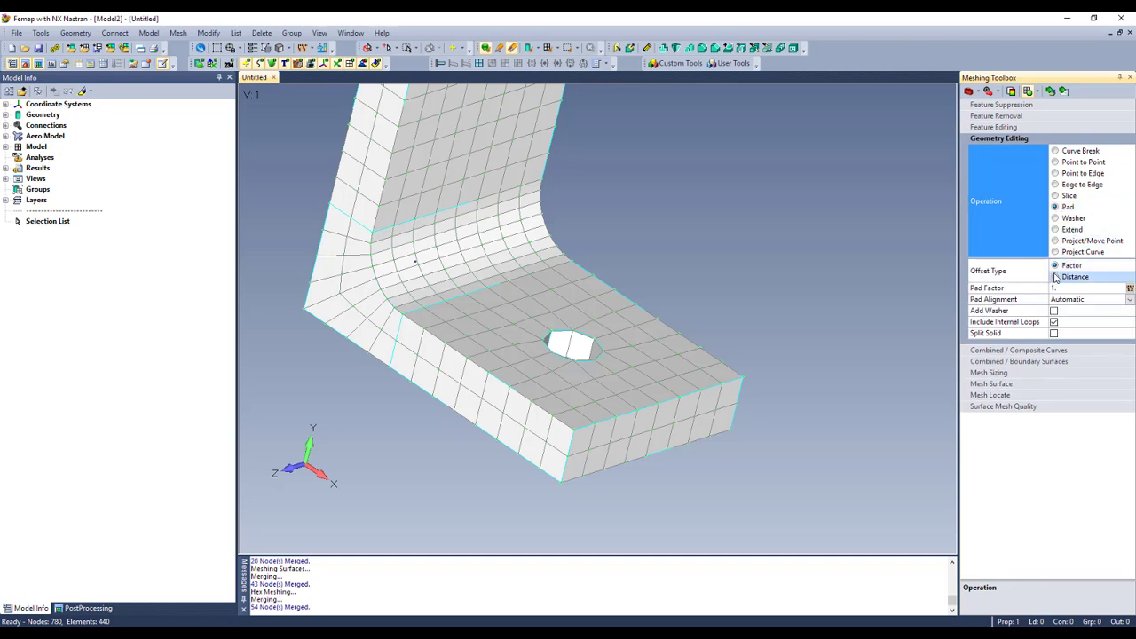
pyautogui.click(1055, 312)
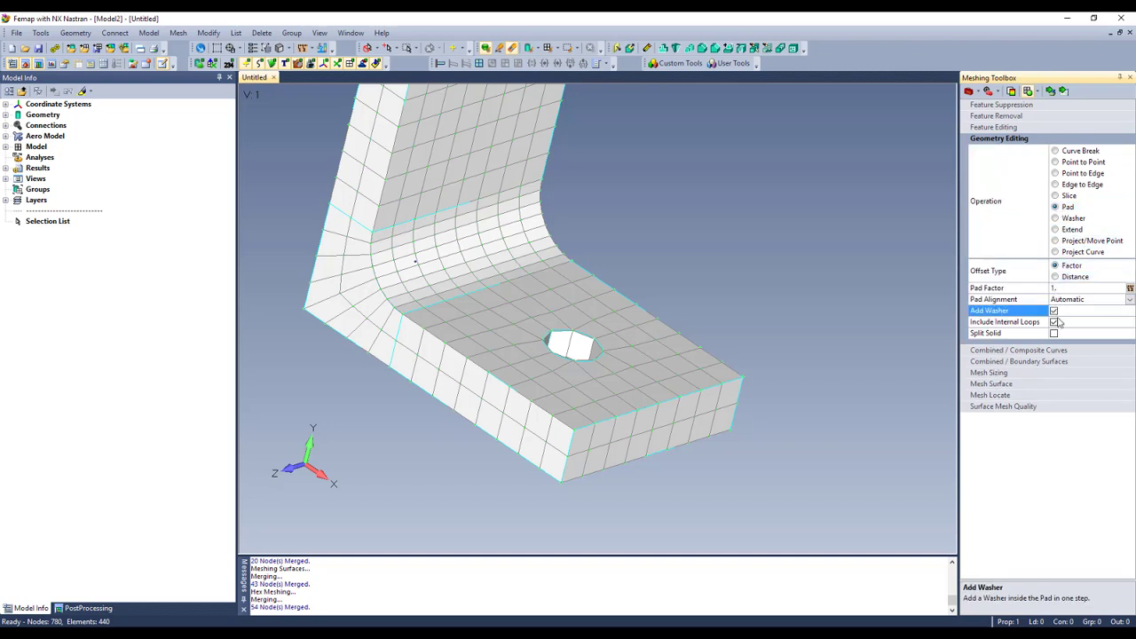
pyautogui.click(1054, 334)
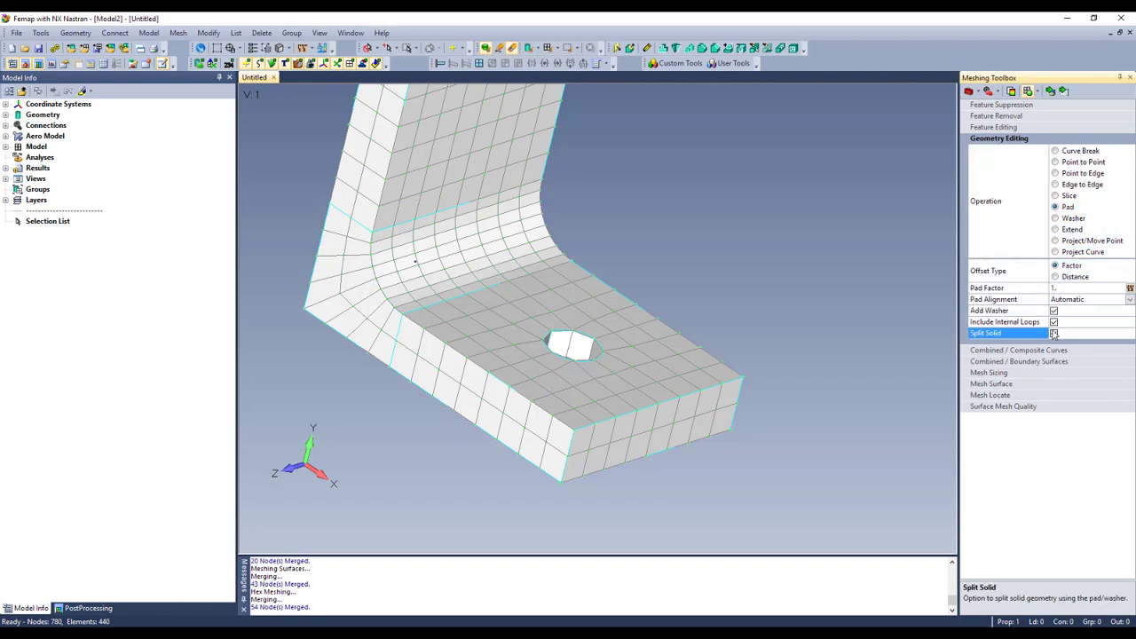
pyautogui.click(594, 340)
pyautogui.moveTo(792, 283); pyautogui.dragTo(800, 238, button='middle')
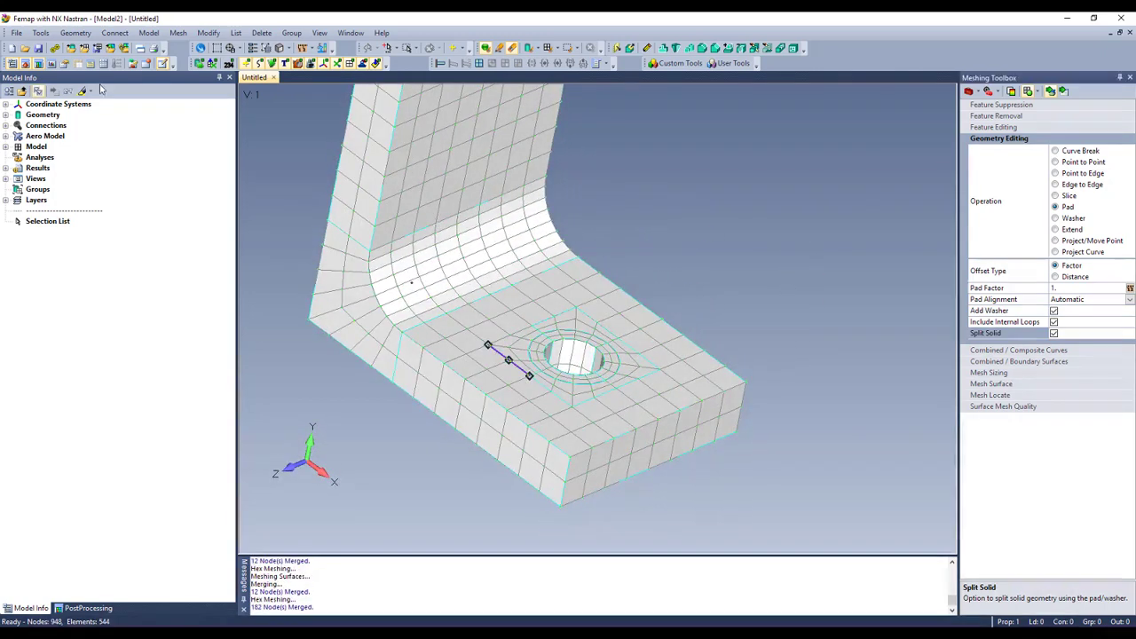
# Step: Examine the split pad and washer solids with the mesh hidden, and inspect the updated bracket mesh with it shown again
pyautogui.click(210, 67)
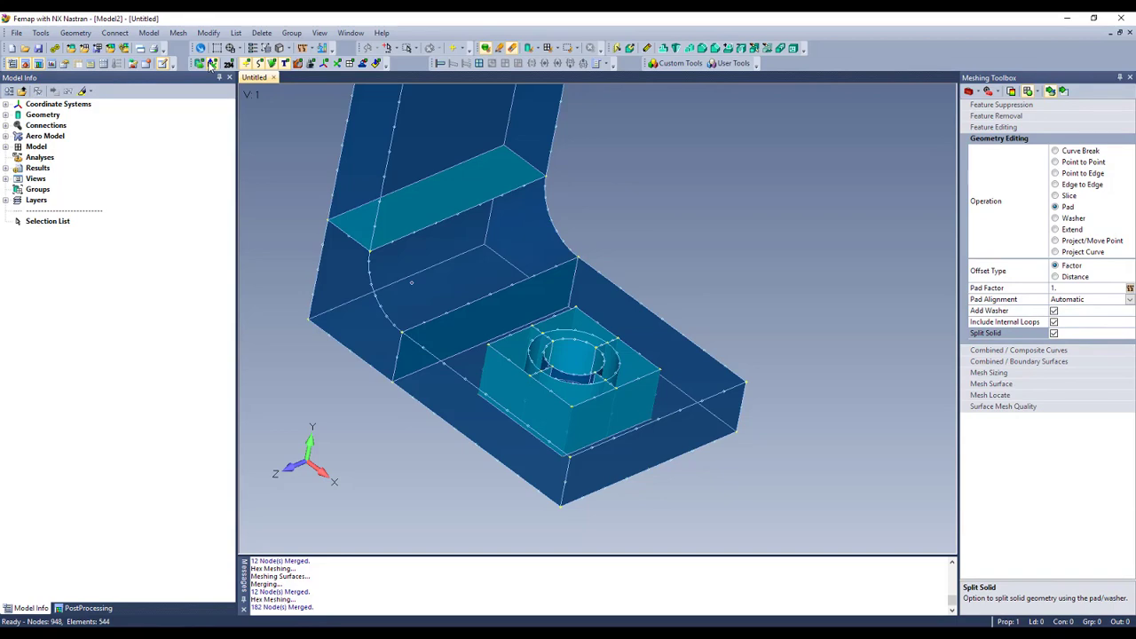
pyautogui.click(211, 67)
pyautogui.moveTo(550, 236); pyautogui.dragTo(609, 182, button='middle')
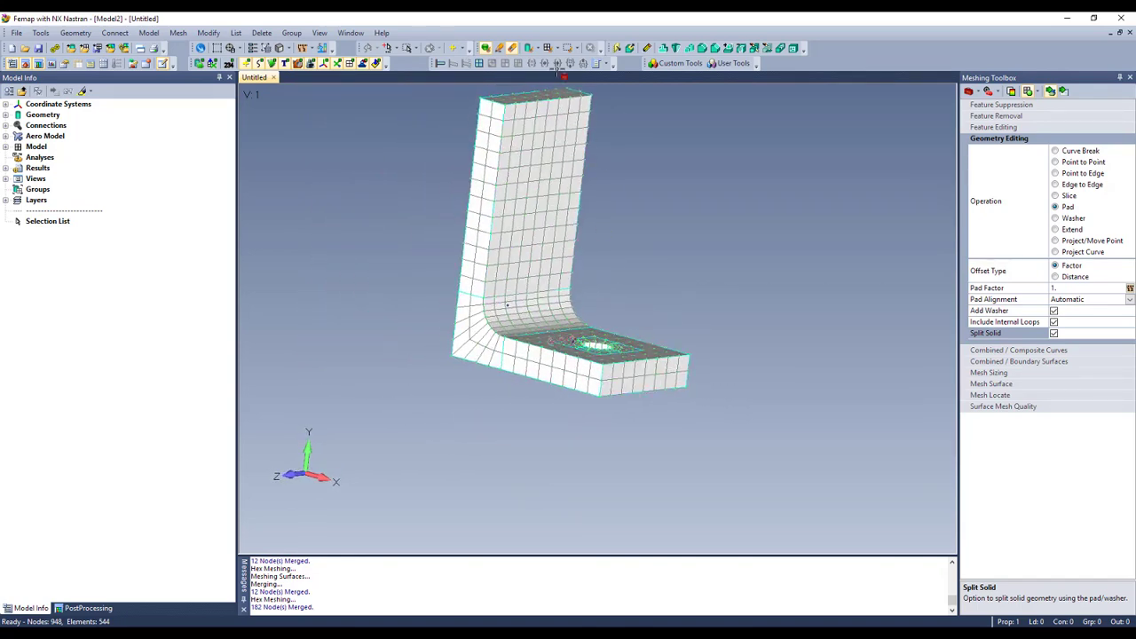
pyautogui.moveTo(639, 257); pyautogui.dragTo(626, 378, button='middle')
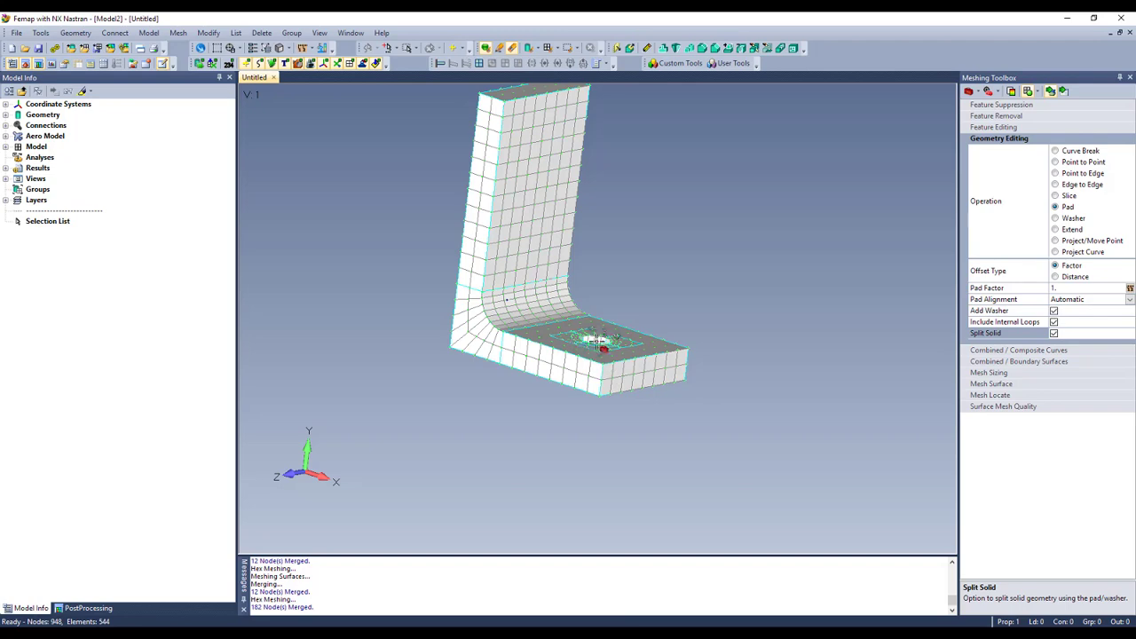
pyautogui.moveTo(625, 371); pyautogui.dragTo(700, 362, button='middle')
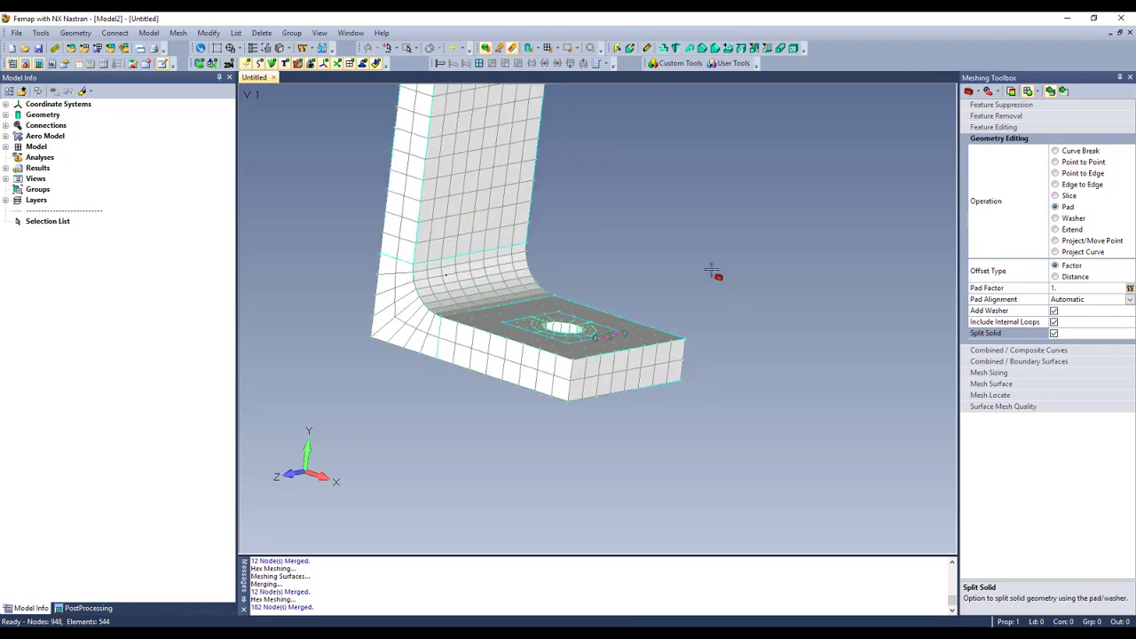
pyautogui.moveTo(705, 213); pyautogui.dragTo(735, 297, button='middle')
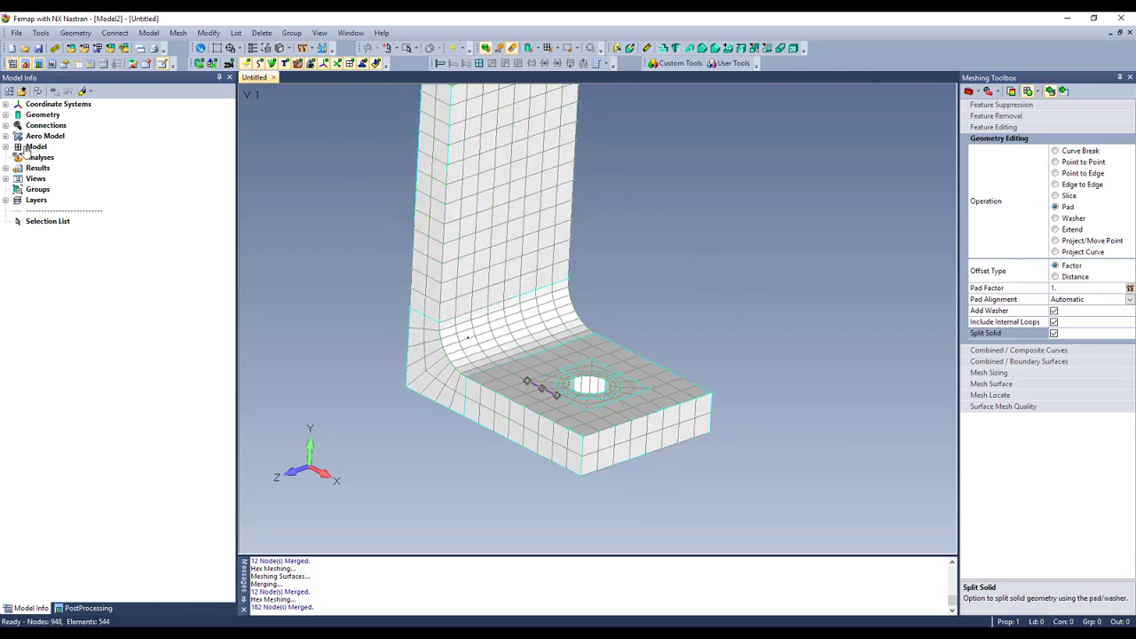
pyautogui.click(1050, 92)
# Step: Create a new standard constraint set titled Bolt
pyautogui.click(6, 147)
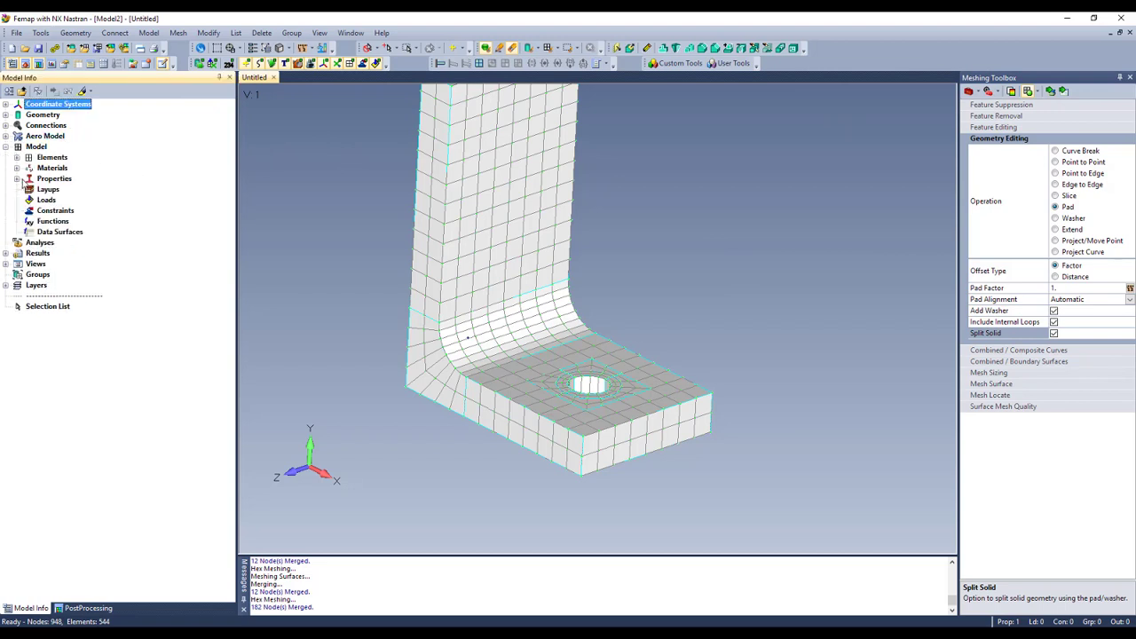
pyautogui.rightClick(49, 213)
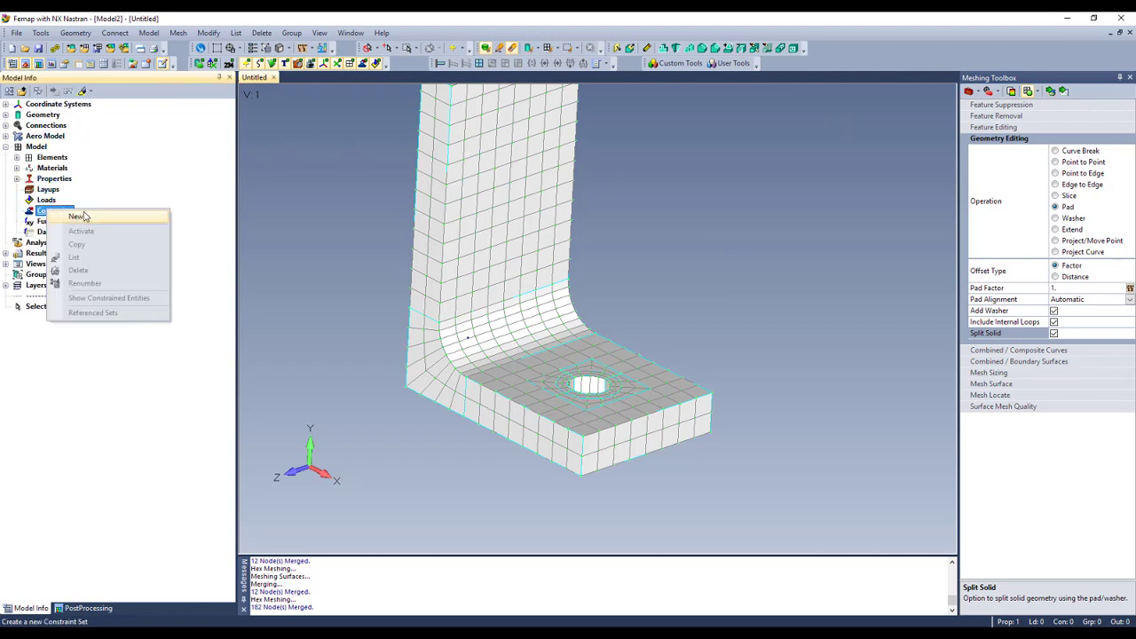
pyautogui.click(84, 218)
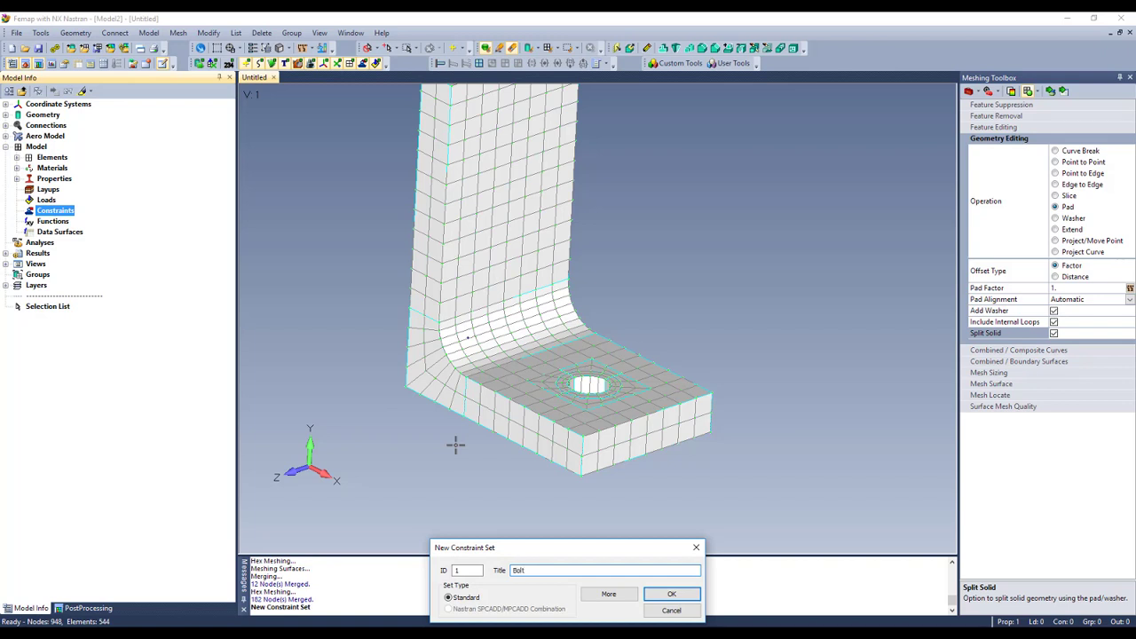
pyautogui.press('Return')
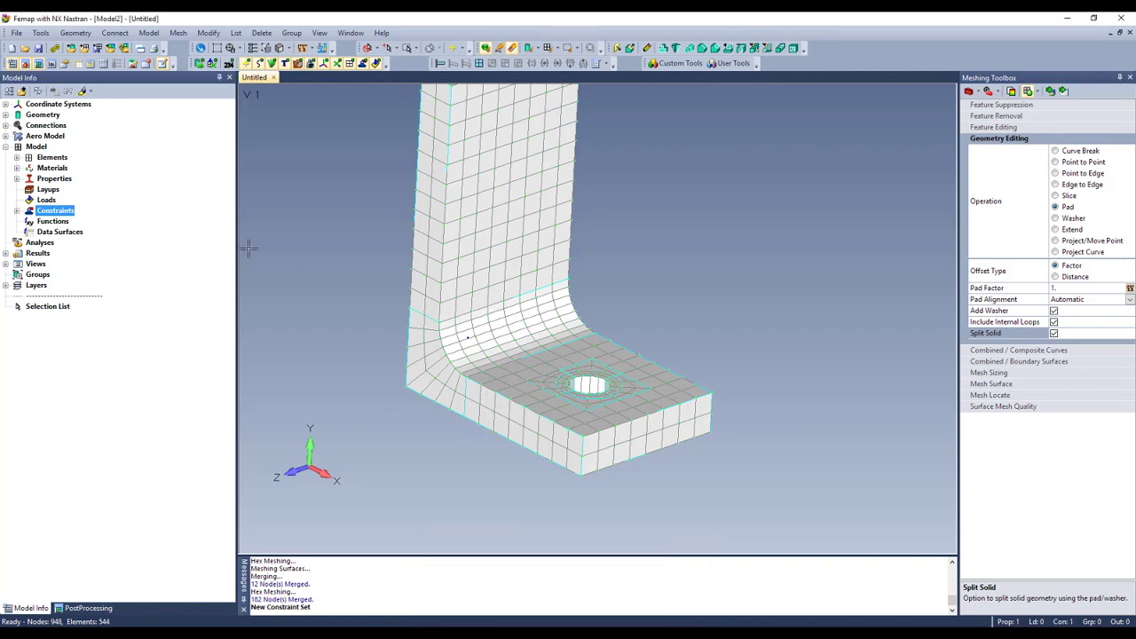
# Step: Apply a Fixed constraint in the Bolt set to the four washer surfaces around the hole on the upper face of the horizontal leg
pyautogui.click(17, 211)
pyautogui.click(27, 221)
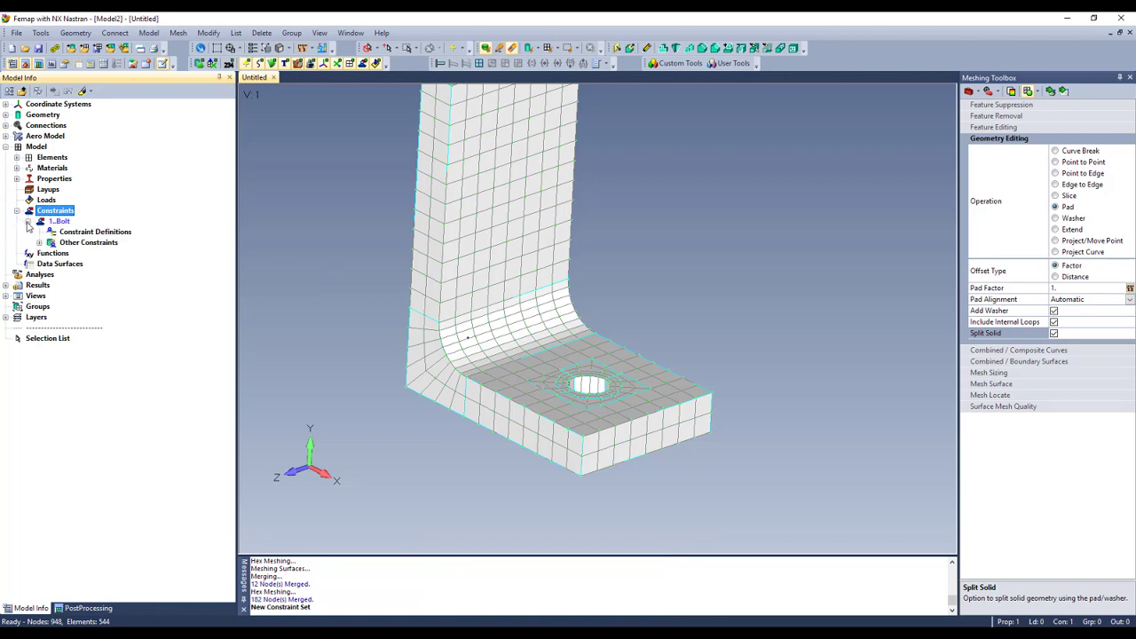
pyautogui.rightClick(93, 232)
pyautogui.click(142, 313)
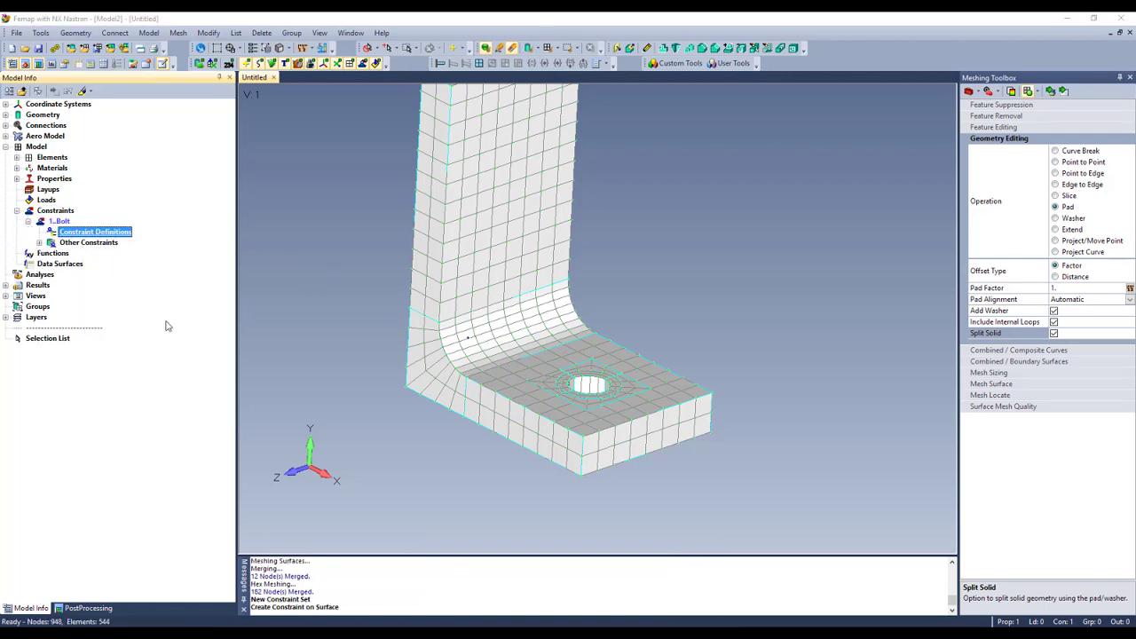
pyautogui.scroll(5, 662, 424)
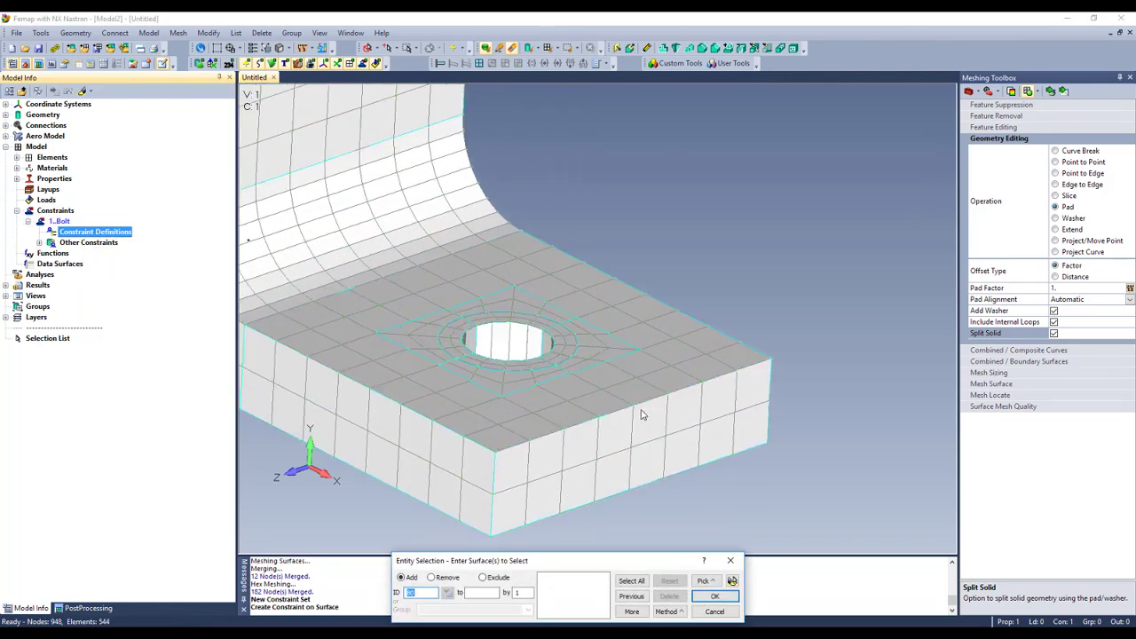
pyautogui.click(498, 315)
pyautogui.click(452, 334)
pyautogui.click(558, 344)
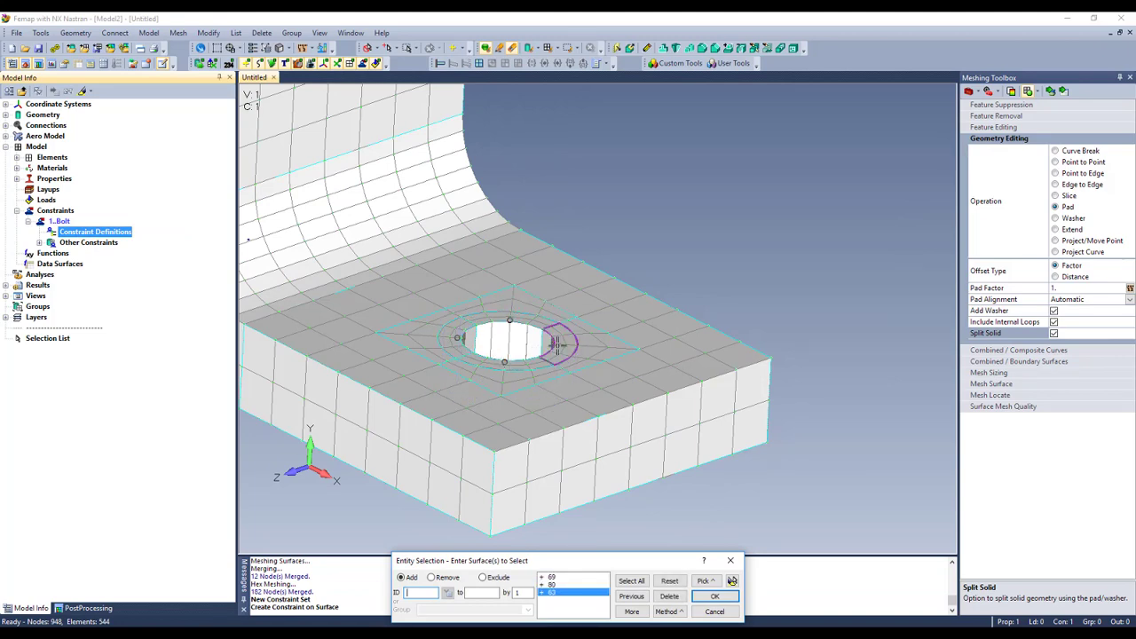
pyautogui.click(557, 344)
pyautogui.press('Return')
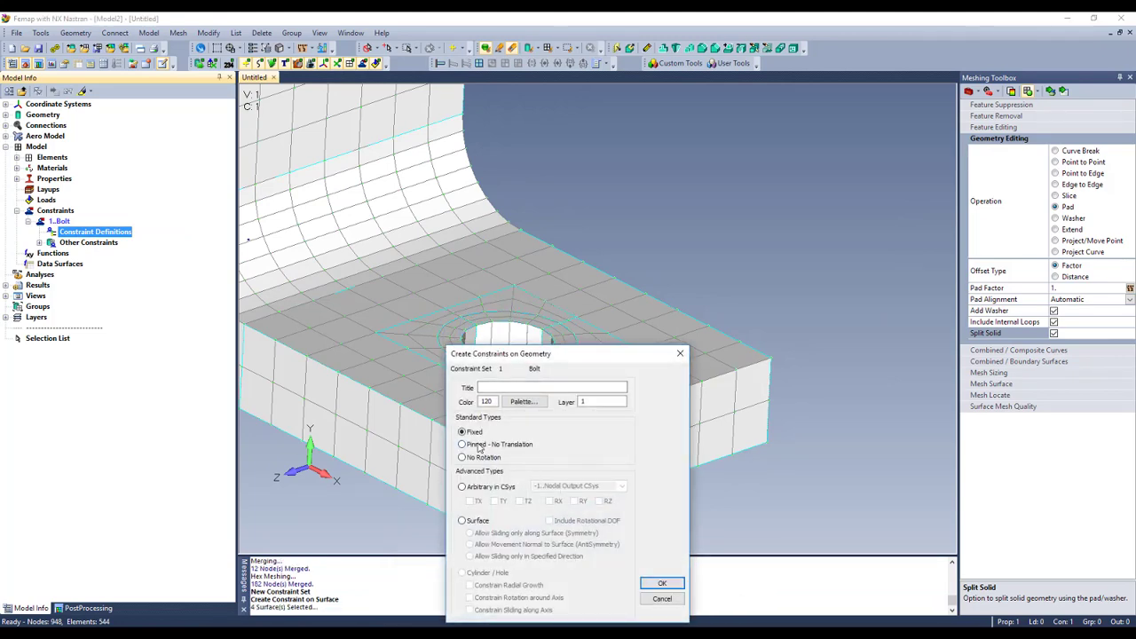
pyautogui.click(662, 583)
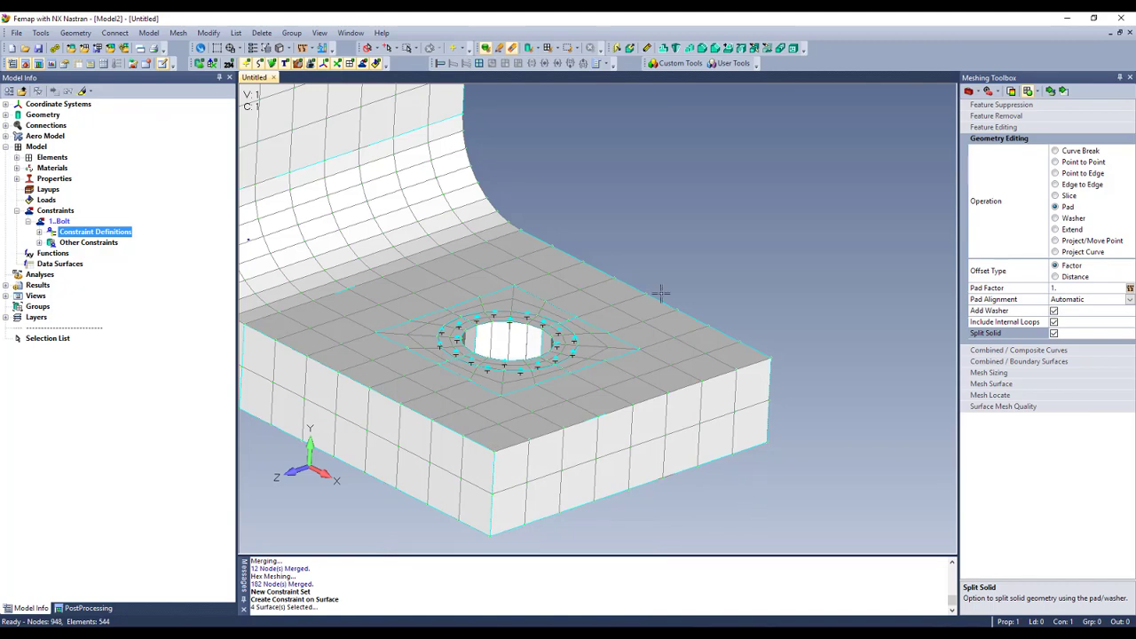
# Step: Create a new standard load set titled Vertical Load
pyautogui.scroll(2, 660, 323)
pyautogui.scroll(-5, 660, 323)
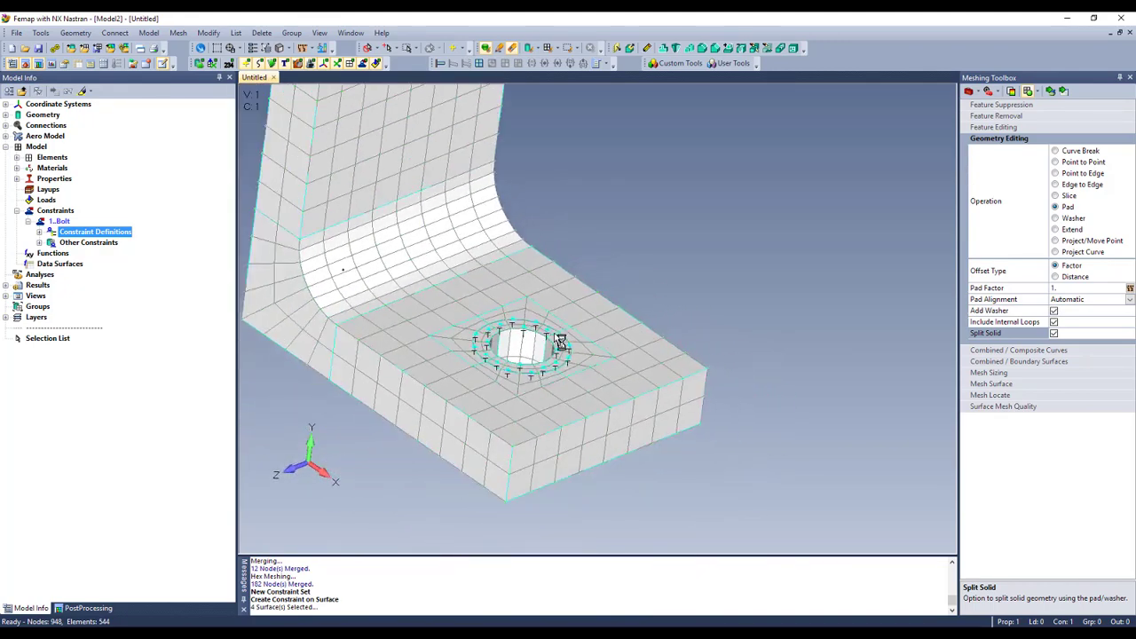
pyautogui.scroll(-5, 552, 334)
pyautogui.hotkey('ctrl', 'a')
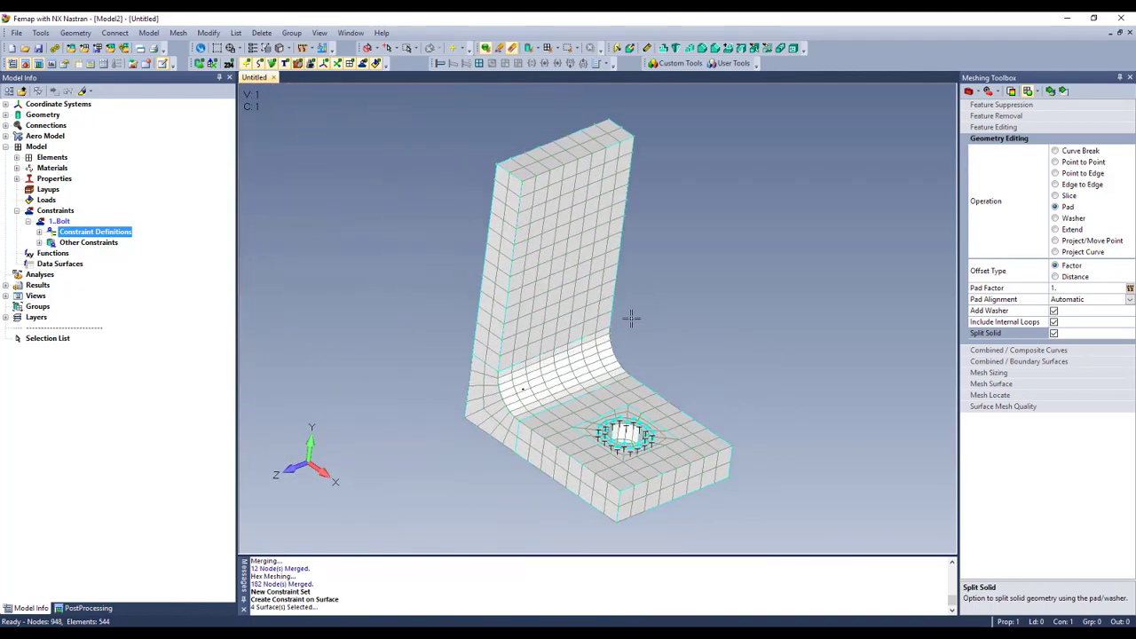
pyautogui.click(46, 201)
pyautogui.doubleClick(50, 202)
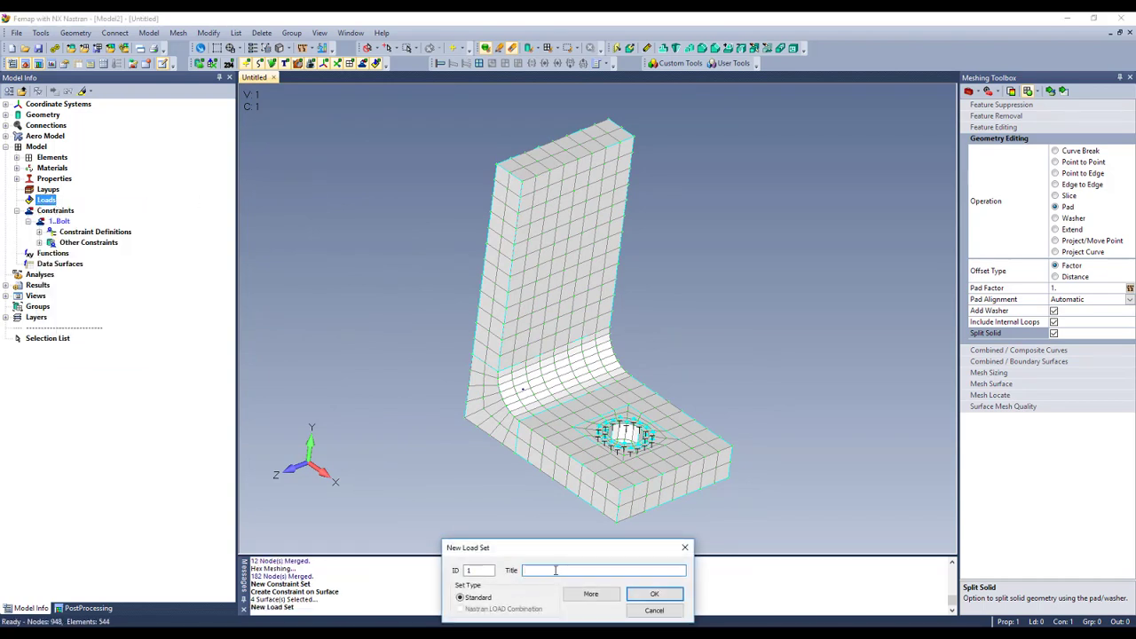
pyautogui.press('Return')
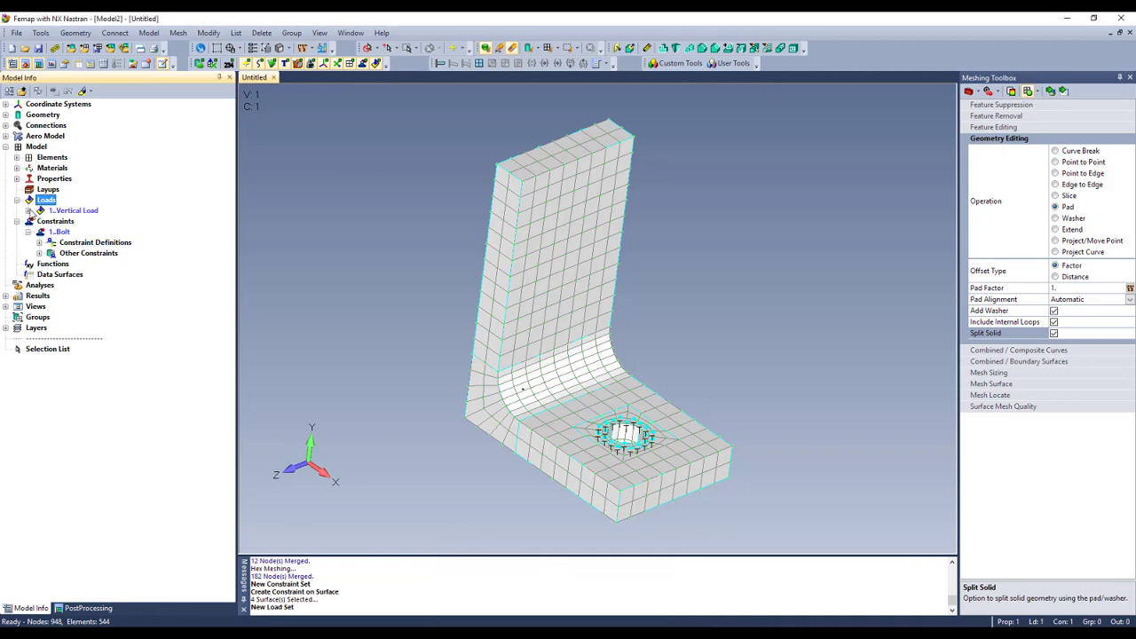
# Step: Apply a constant force load with FY 5000 to the top end surface of the vertical leg
pyautogui.click(28, 211)
pyautogui.rightClick(65, 220)
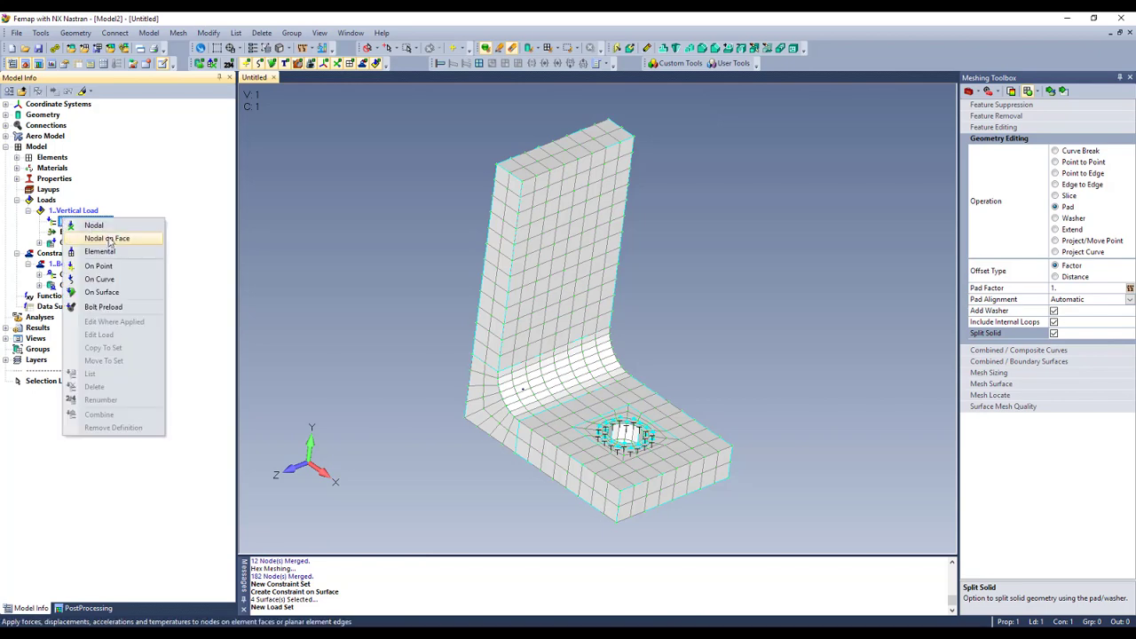
pyautogui.click(101, 292)
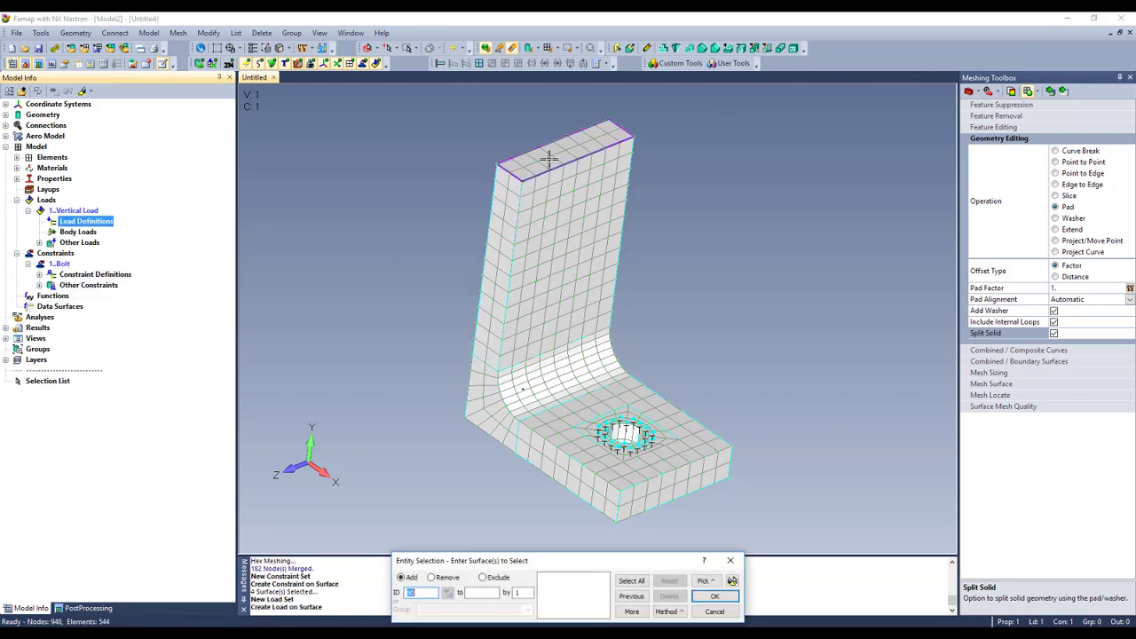
pyautogui.click(549, 158)
pyautogui.press('Return')
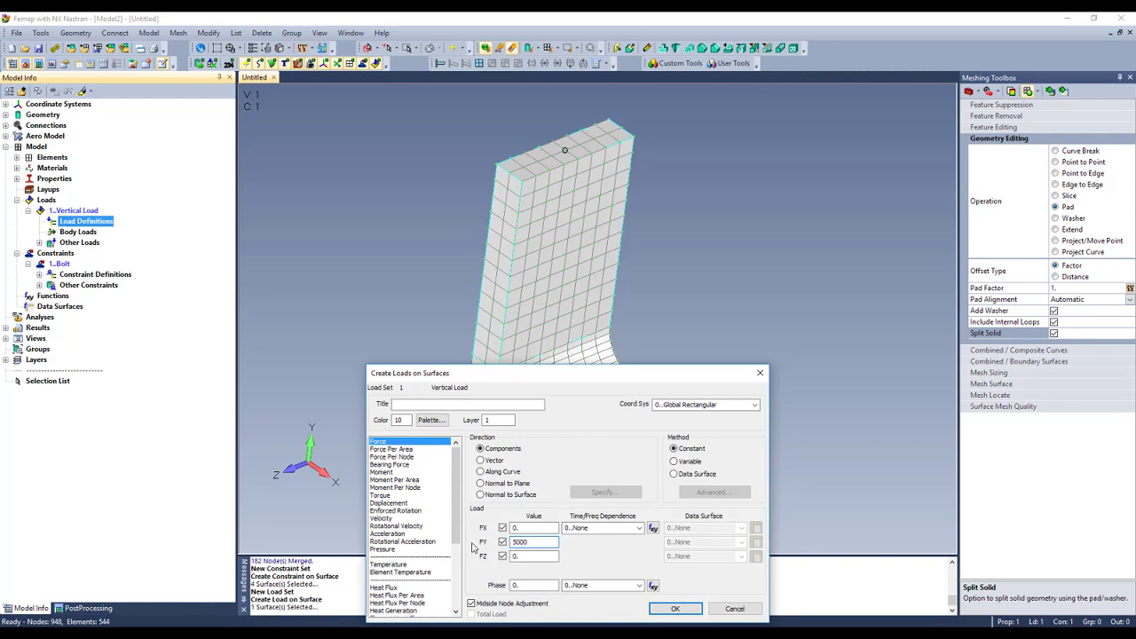
pyautogui.press('Return')
pyautogui.moveTo(704, 326)
pyautogui.mouseDown(button='middle')
pyautogui.moveTo(755, 320)
pyautogui.moveTo(677, 314)
pyautogui.moveTo(724, 324)
pyautogui.moveTo(691, 316)
pyautogui.mouseUp(button='middle')
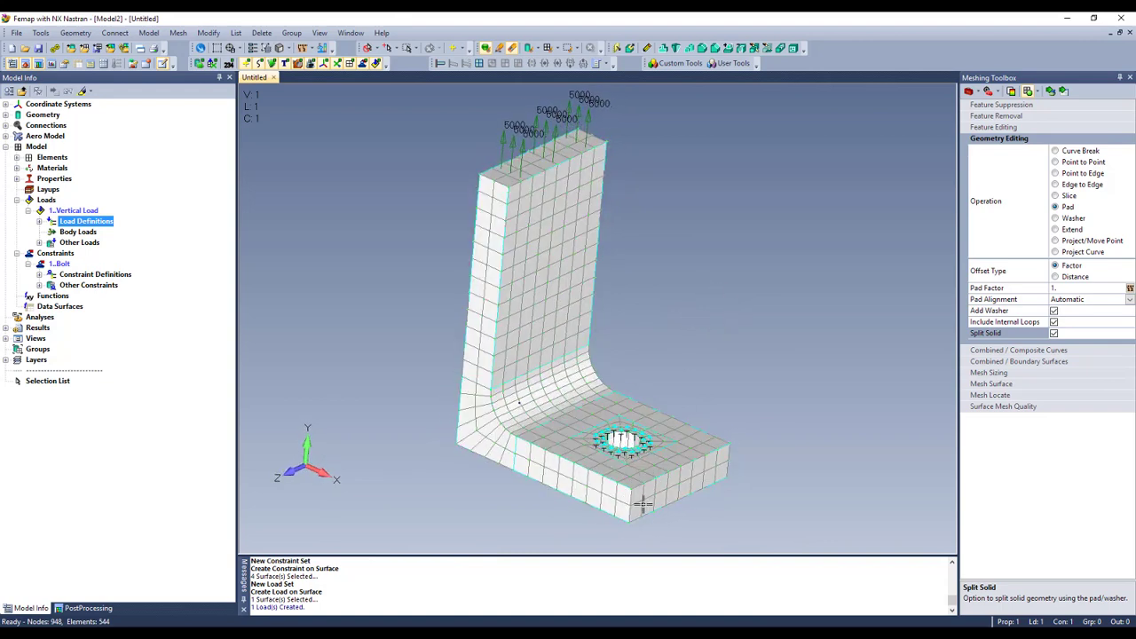
pyautogui.moveTo(673, 492); pyautogui.dragTo(647, 489, button='middle')
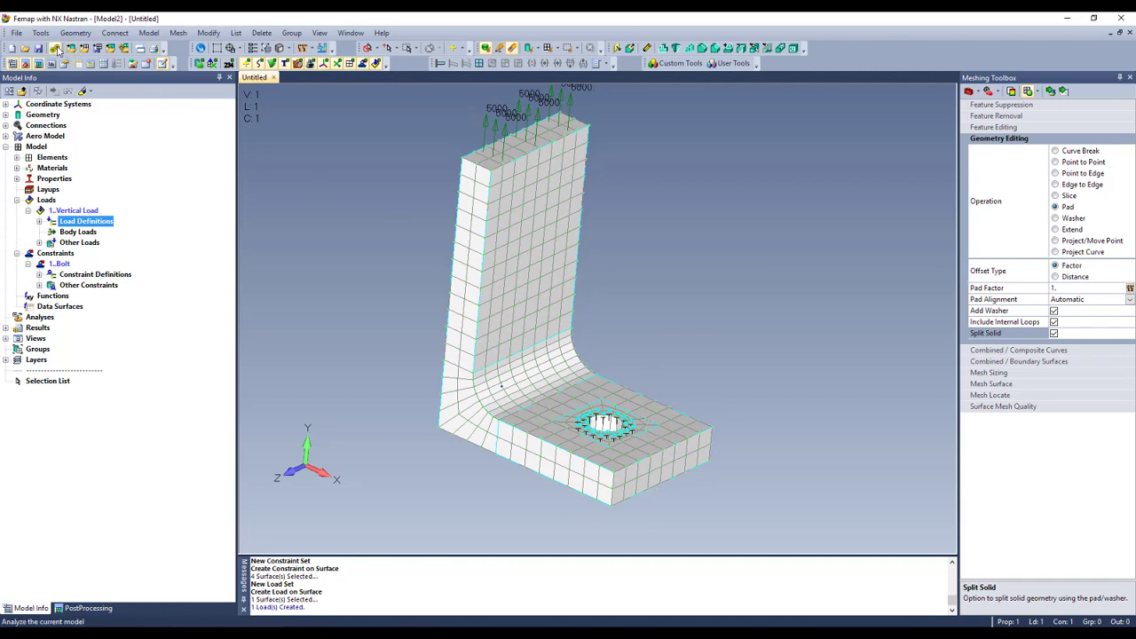
# Step: Save the model as HT_2 in the SOL401 folder under mastemp
pyautogui.click(16, 33)
pyautogui.click(40, 127)
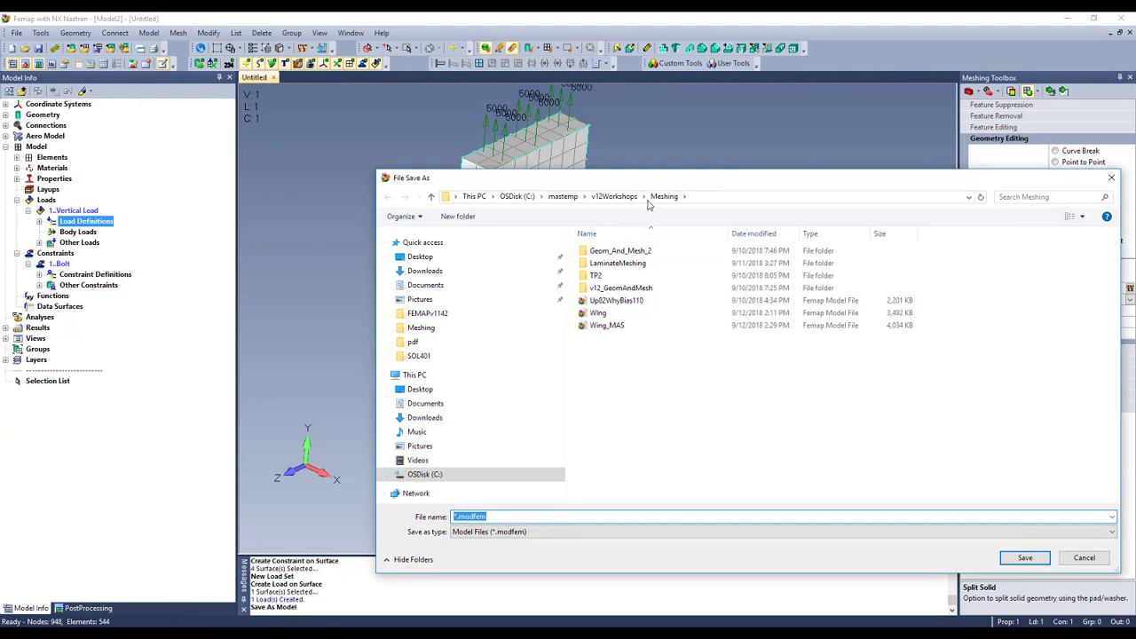
pyautogui.click(563, 196)
pyautogui.scroll(-10, 615, 401)
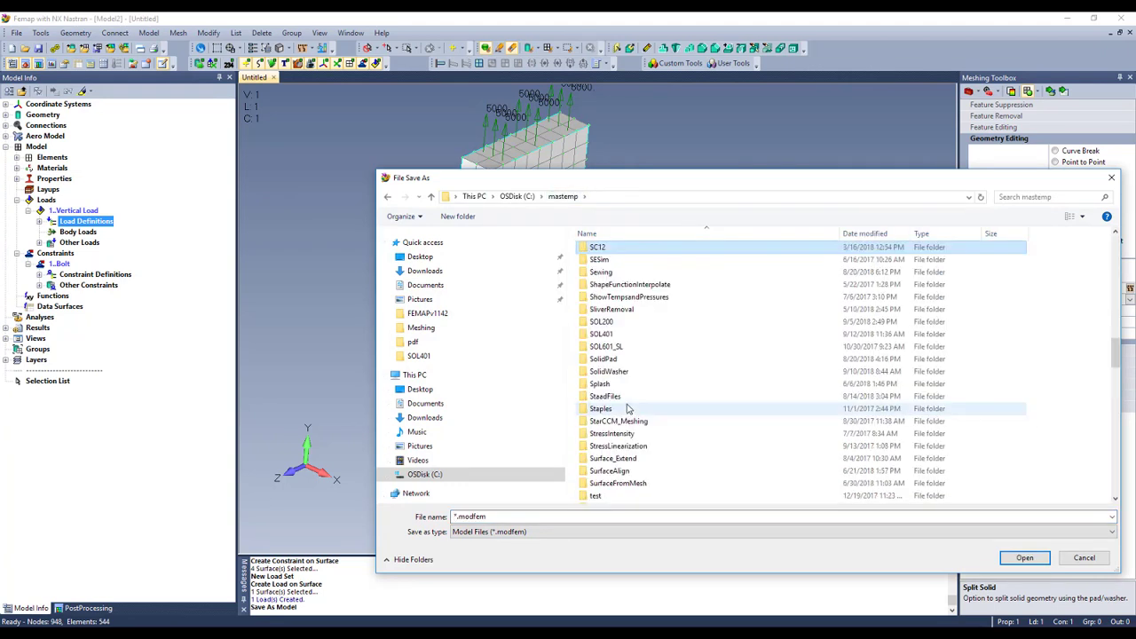
pyautogui.doubleClick(613, 337)
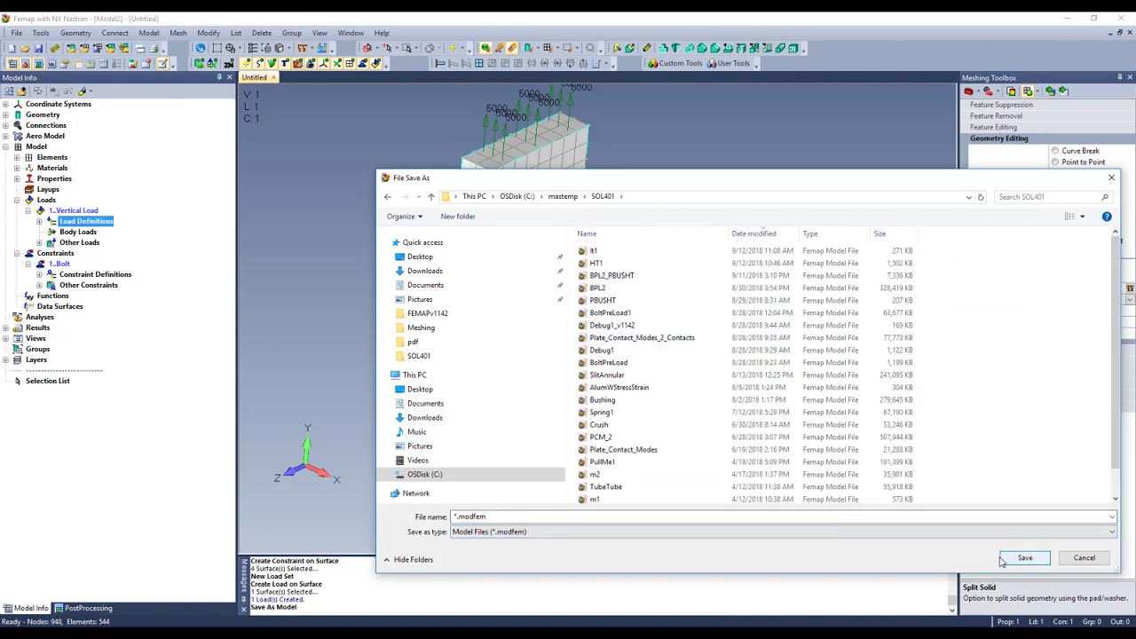
pyautogui.click(739, 516)
pyautogui.write('HT')
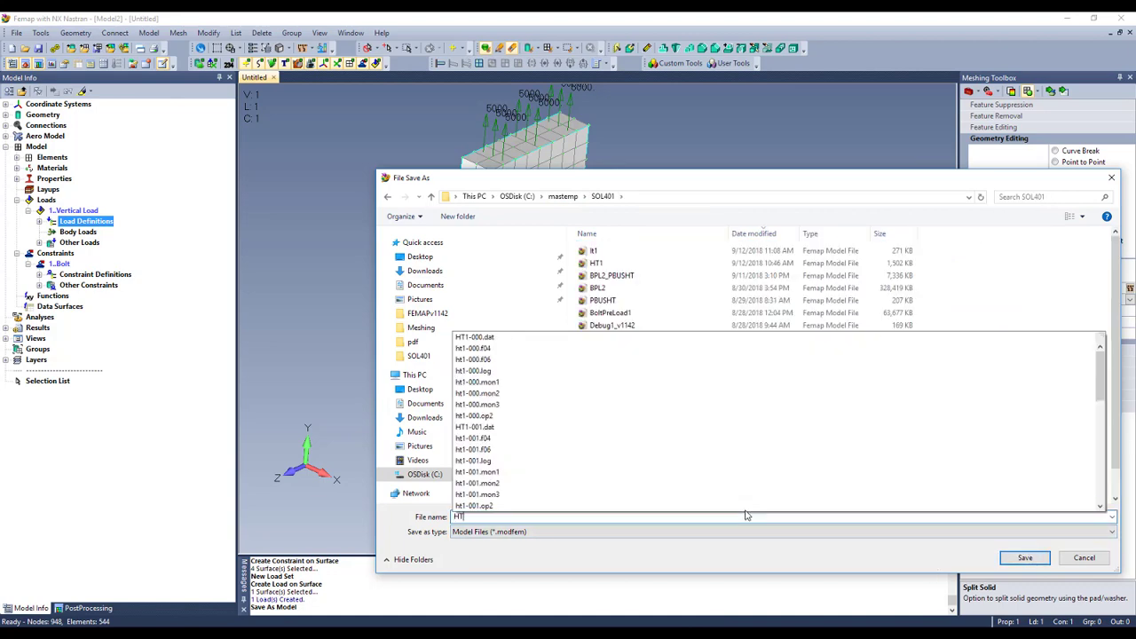
pyautogui.write('_2')
pyautogui.press('Return')
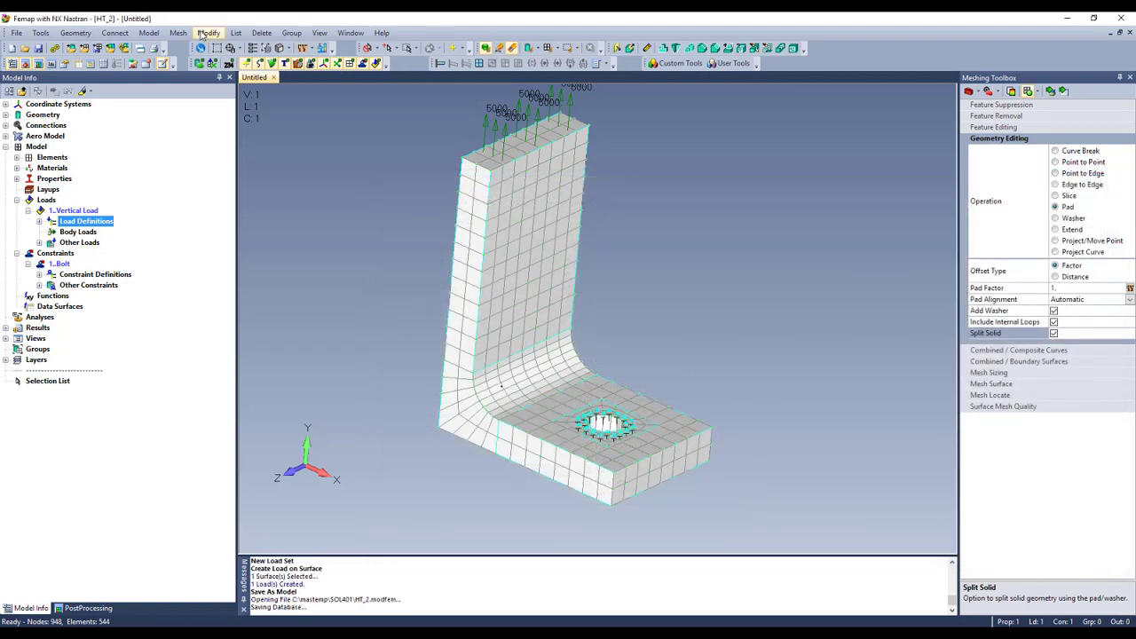
# Step: Create a new NX Nastran analysis set of type Static using the integrated solver
pyautogui.click(151, 33)
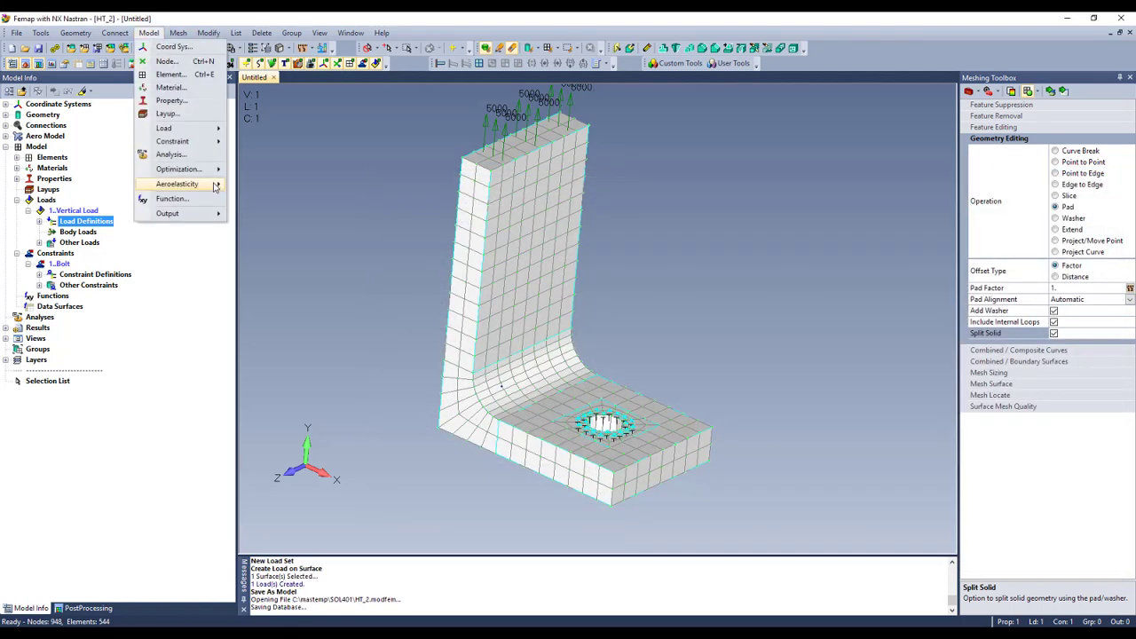
pyautogui.click(164, 196)
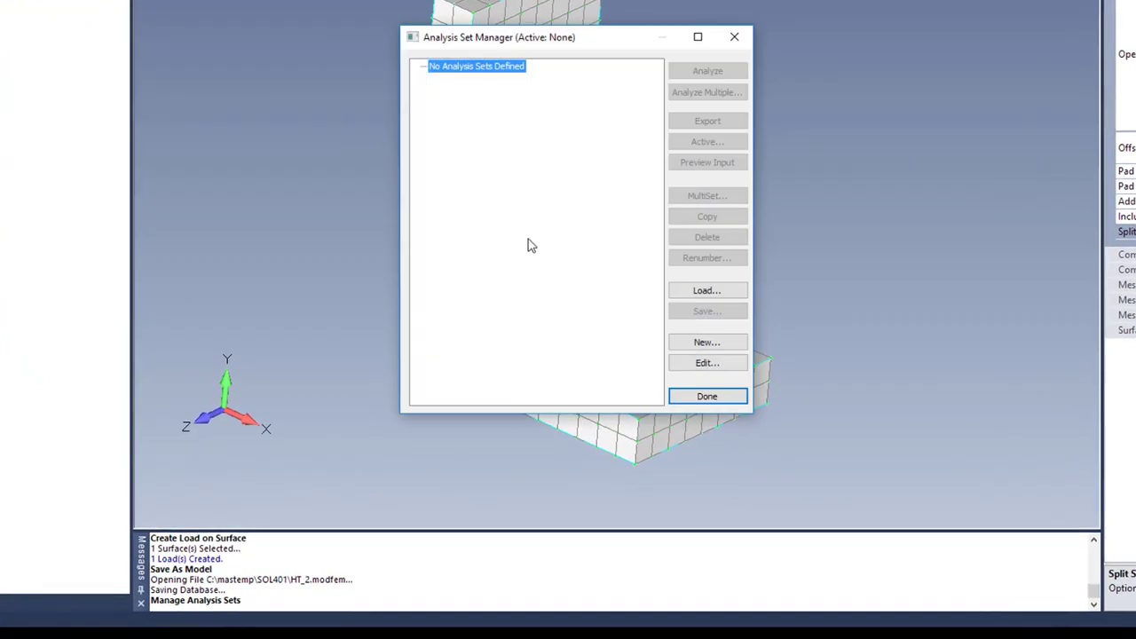
pyautogui.click(738, 345)
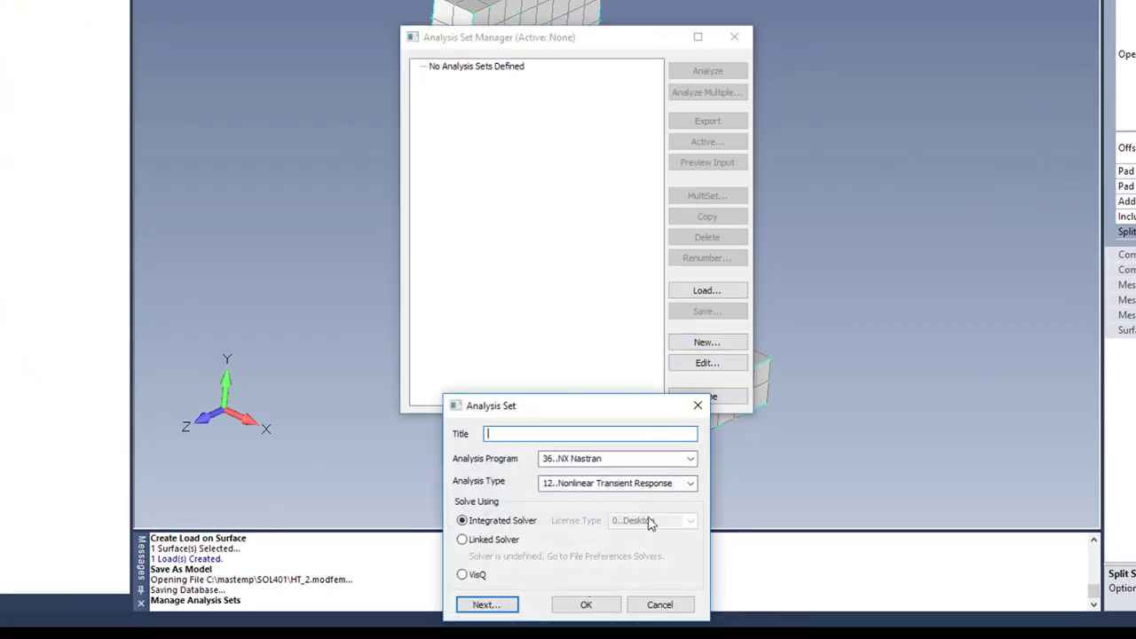
pyautogui.click(692, 486)
pyautogui.click(655, 284)
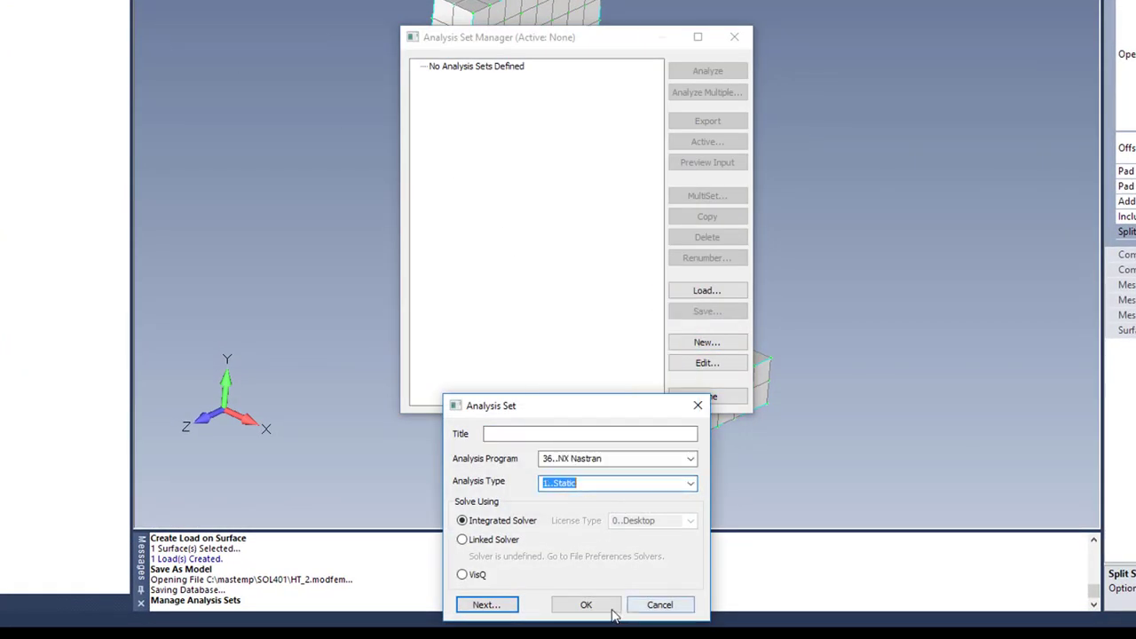
pyautogui.click(593, 608)
# Step: Add Force Balance for the full model to the nodal output requests and run the static analysis
pyautogui.click(436, 131)
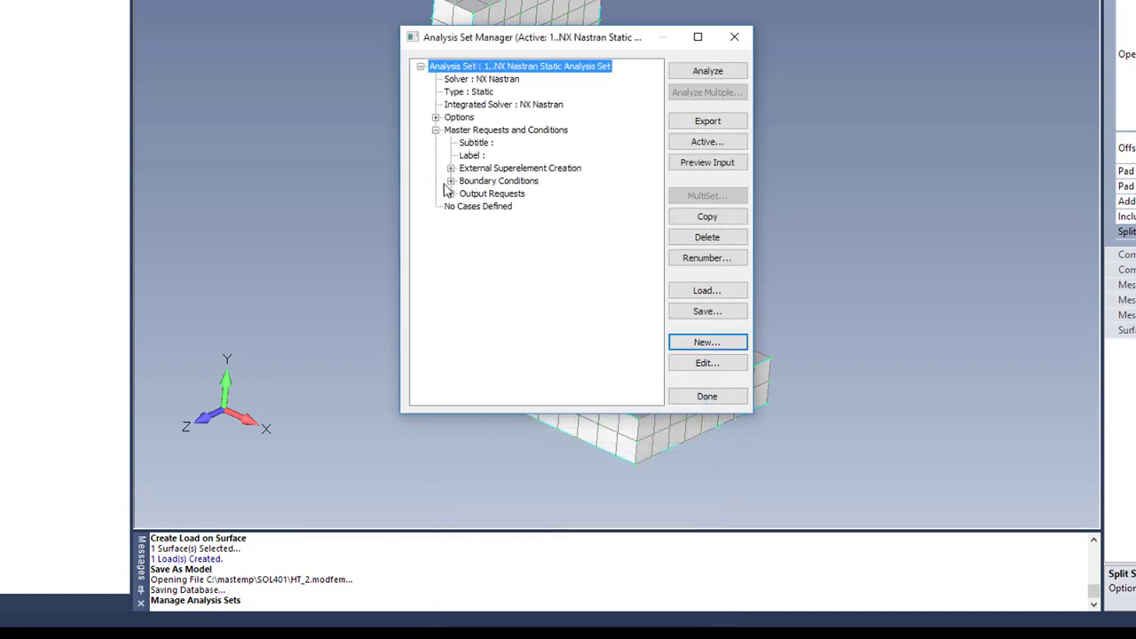
pyautogui.click(451, 193)
pyautogui.doubleClick(464, 220)
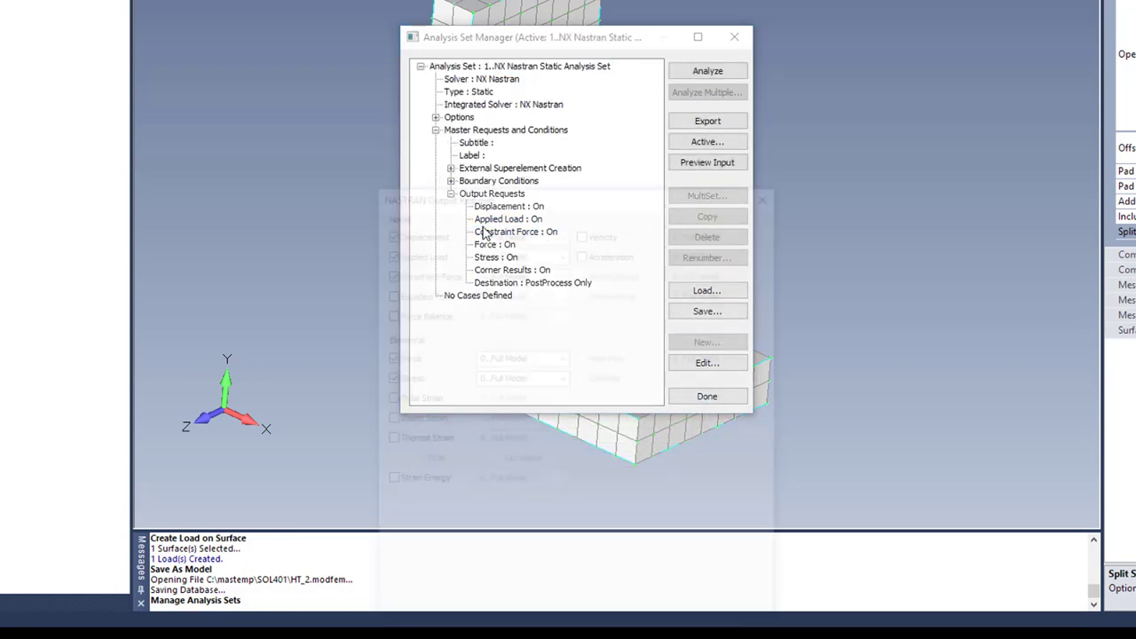
pyautogui.click(387, 314)
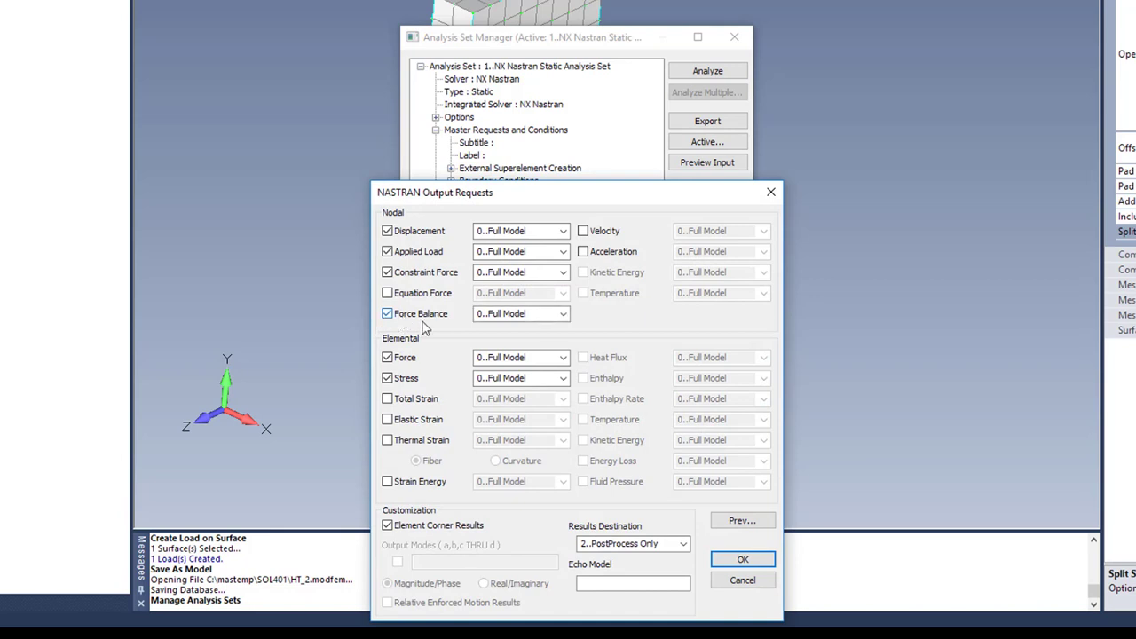
pyautogui.click(743, 560)
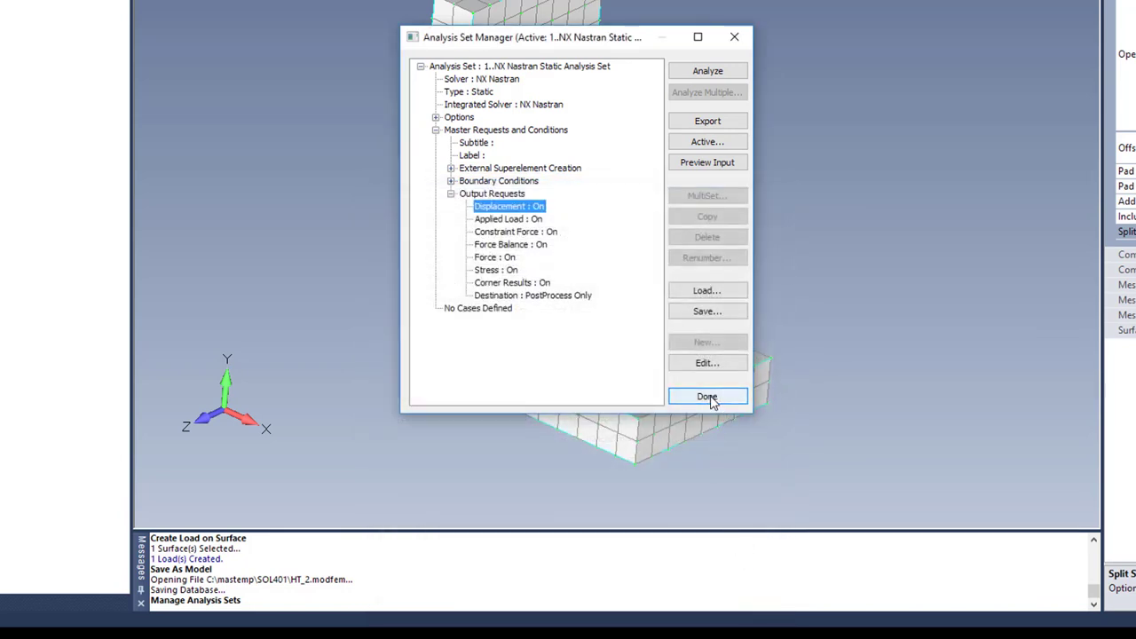
pyautogui.click(707, 71)
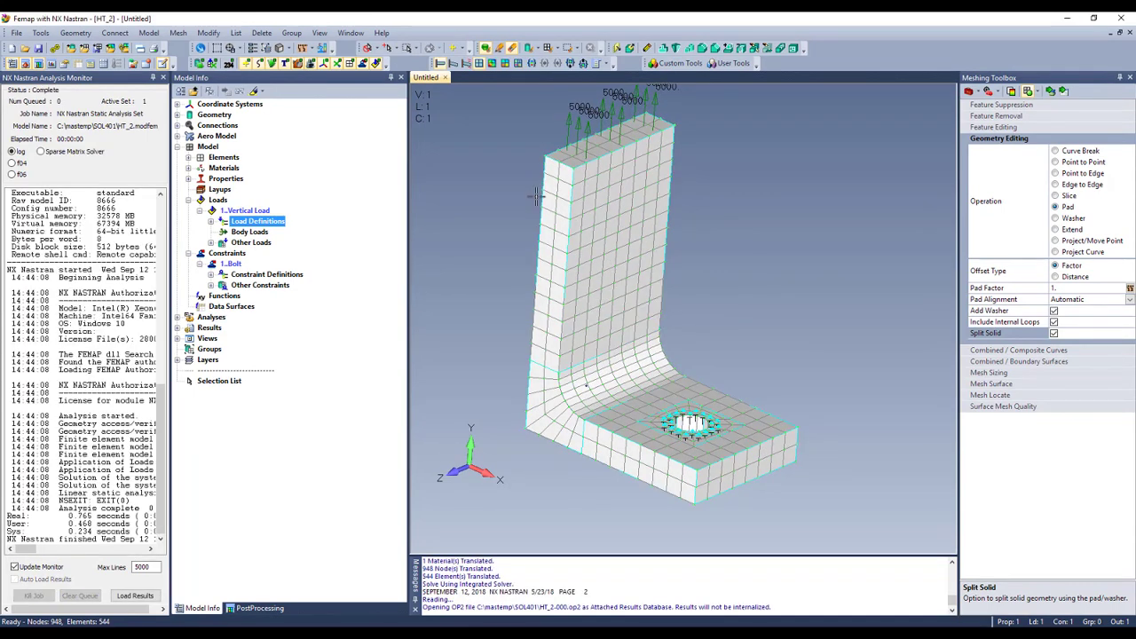
# Step: Display the deformed shape of the bracket and examine it from the side, from below and around the bolt hole
pyautogui.click(453, 65)
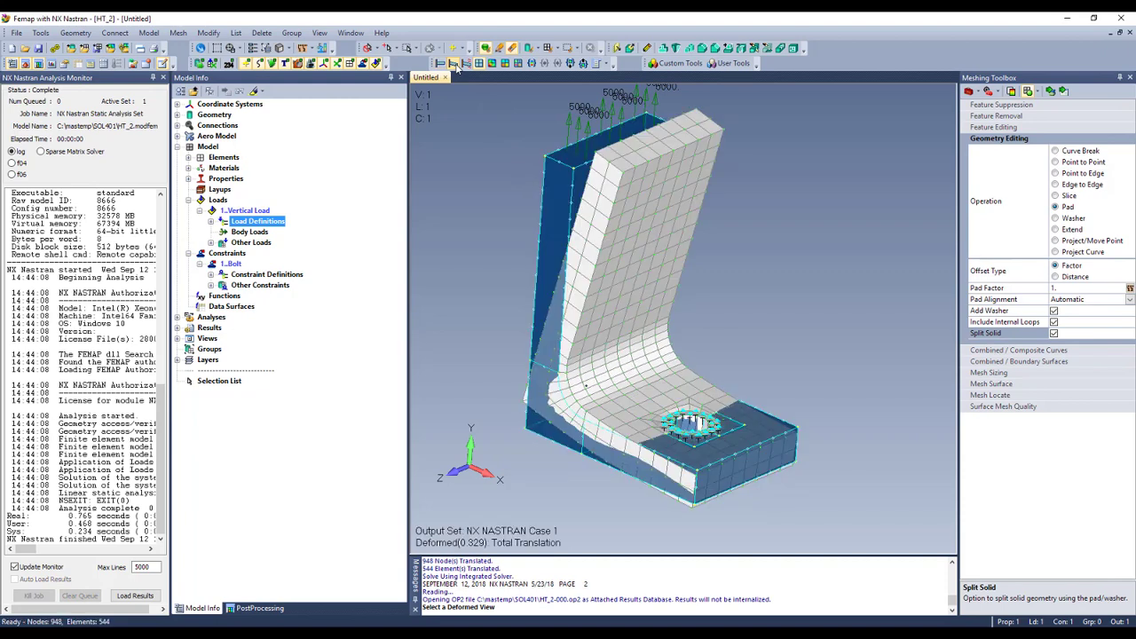
pyautogui.moveTo(606, 344); pyautogui.dragTo(724, 366, button='middle')
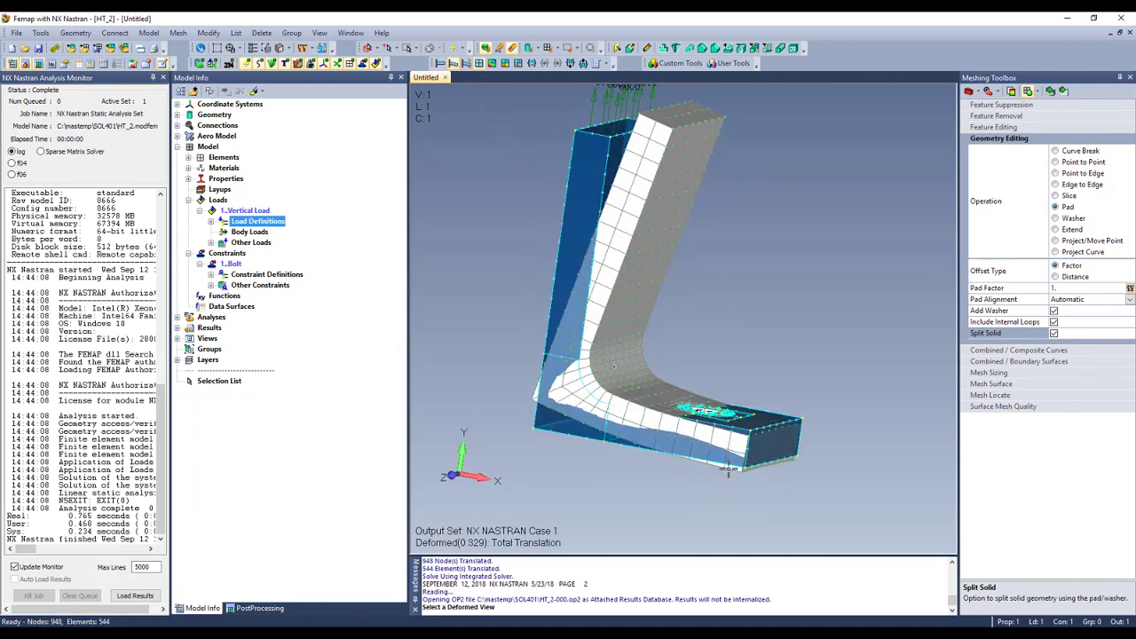
pyautogui.moveTo(741, 477)
pyautogui.mouseDown(button='middle')
pyautogui.moveTo(757, 412)
pyautogui.moveTo(743, 472)
pyautogui.mouseUp(button='middle')
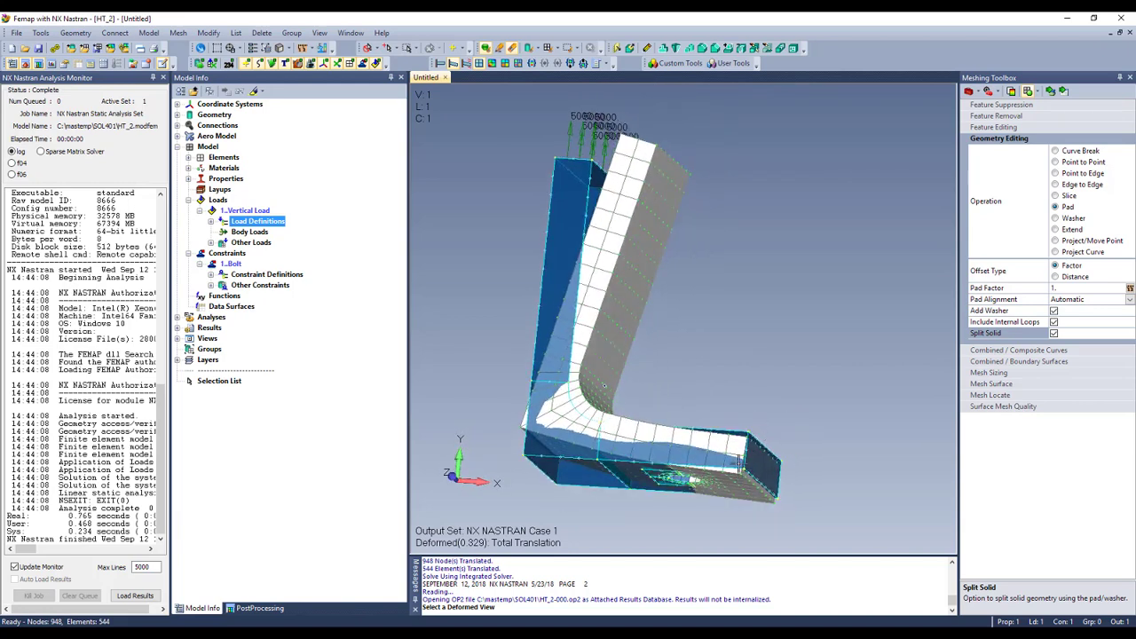
pyautogui.moveTo(672, 382); pyautogui.dragTo(643, 397, button='middle')
pyautogui.moveTo(794, 397); pyautogui.dragTo(677, 328, button='middle')
# Step: Close the analysis monitor and create a new untitled freebody for the NX NASTRAN Case 1 results with the default settings
pyautogui.click(164, 77)
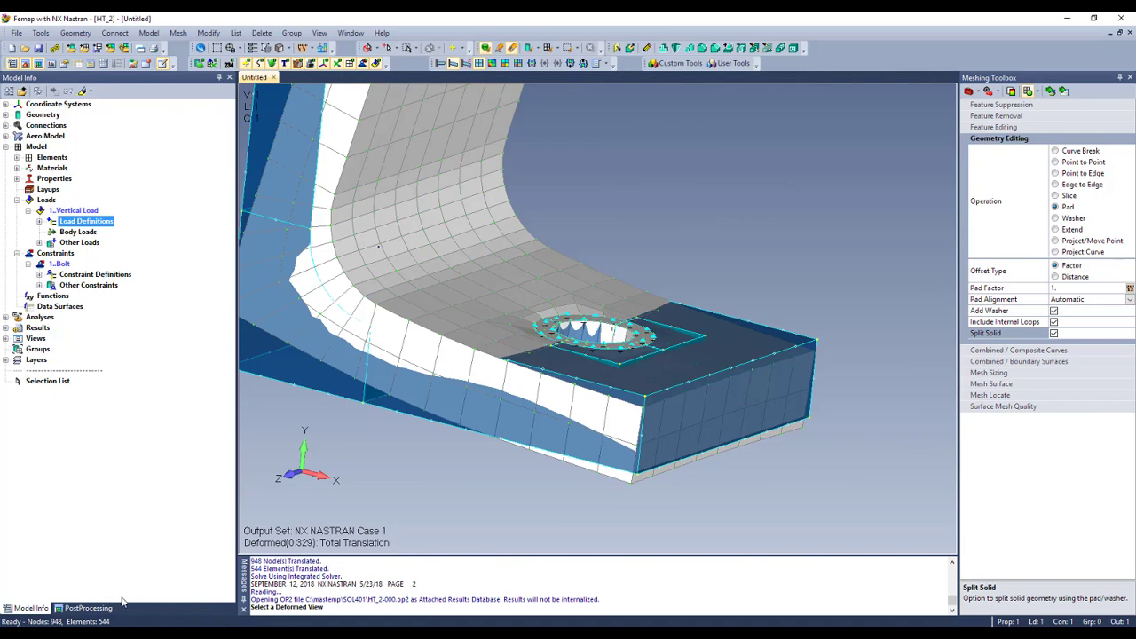
pyautogui.click(87, 608)
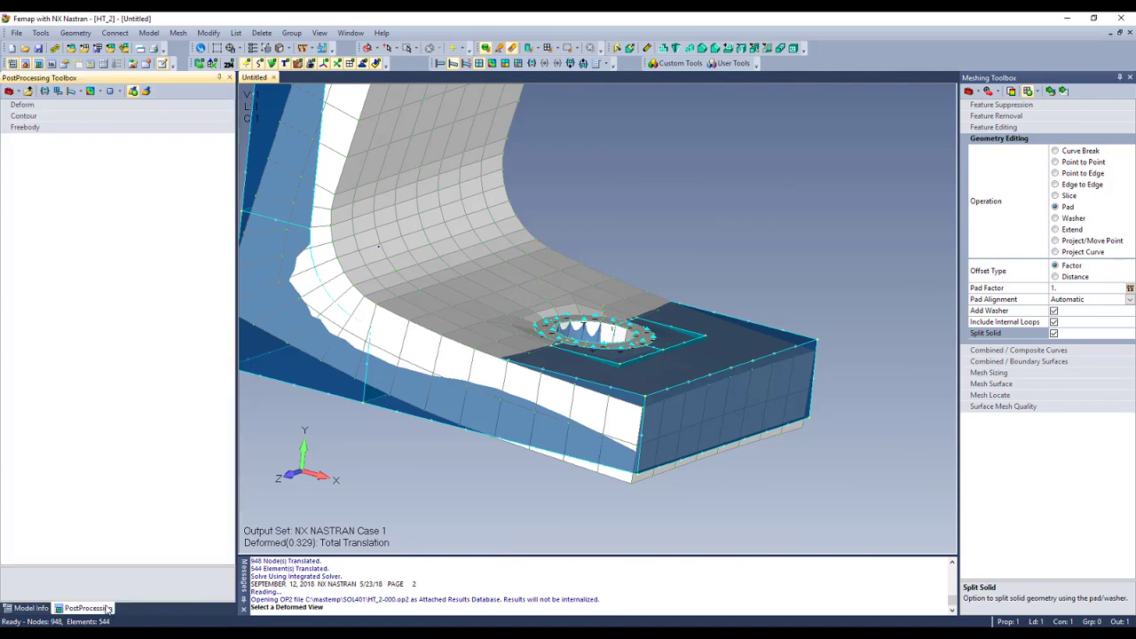
pyautogui.click(27, 128)
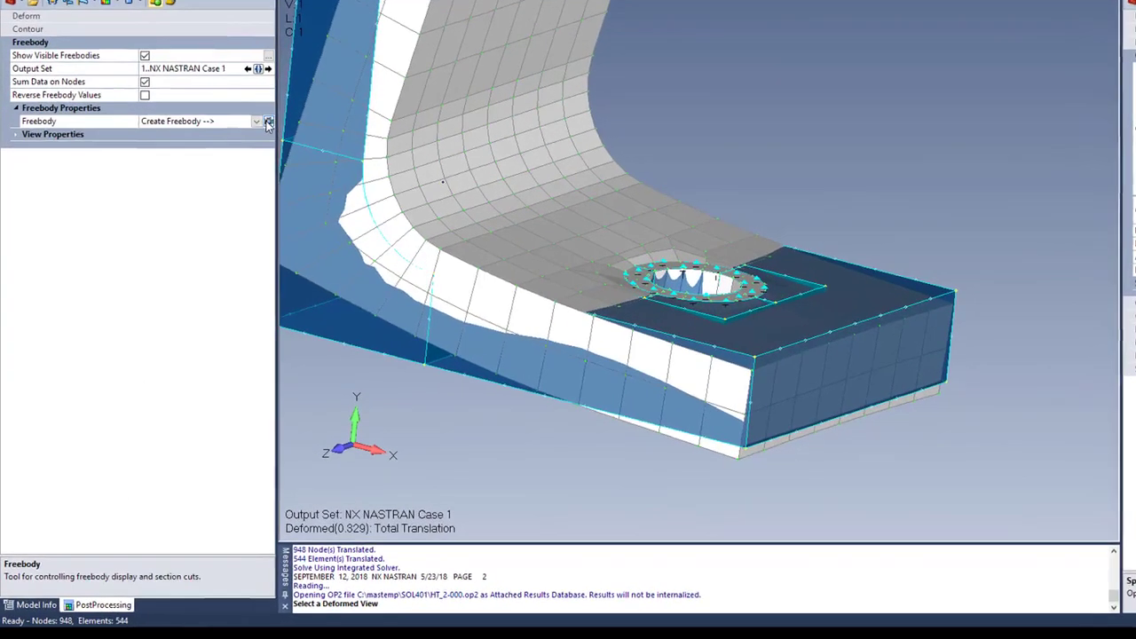
pyautogui.click(230, 195)
pyautogui.click(776, 401)
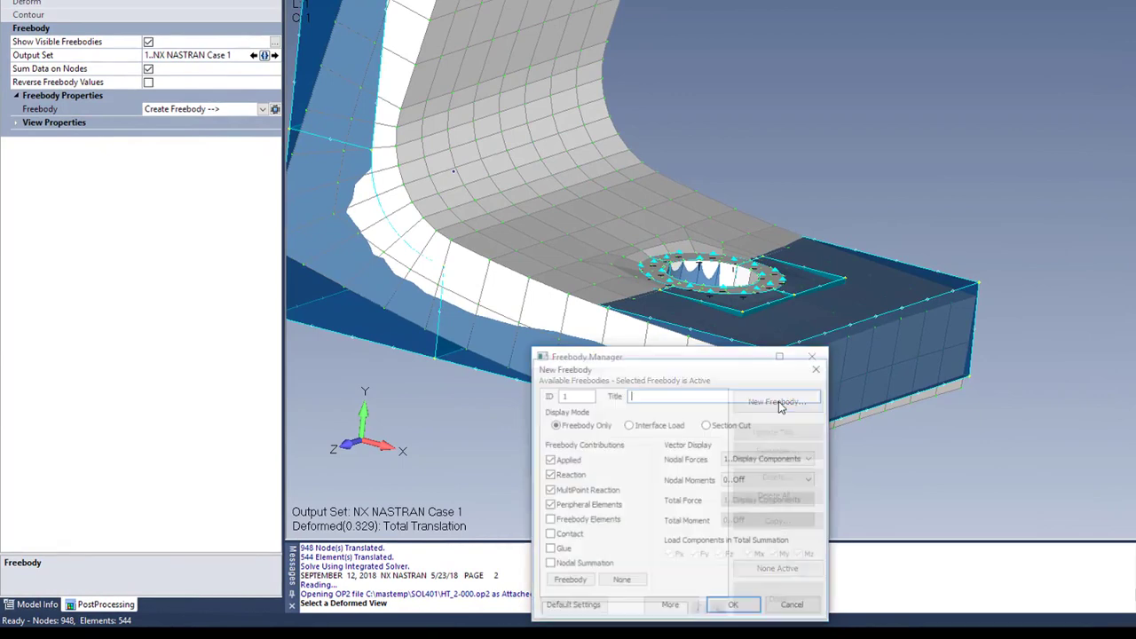
pyautogui.click(725, 604)
pyautogui.click(773, 597)
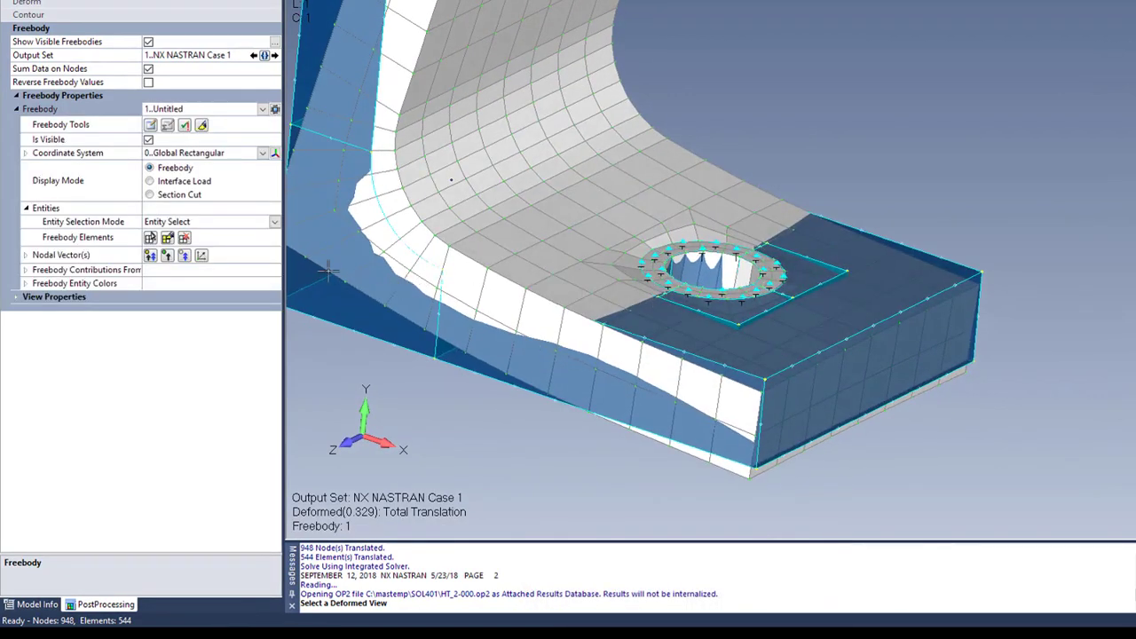
# Step: Include all elements of the bracket in the freebody
pyautogui.click(150, 238)
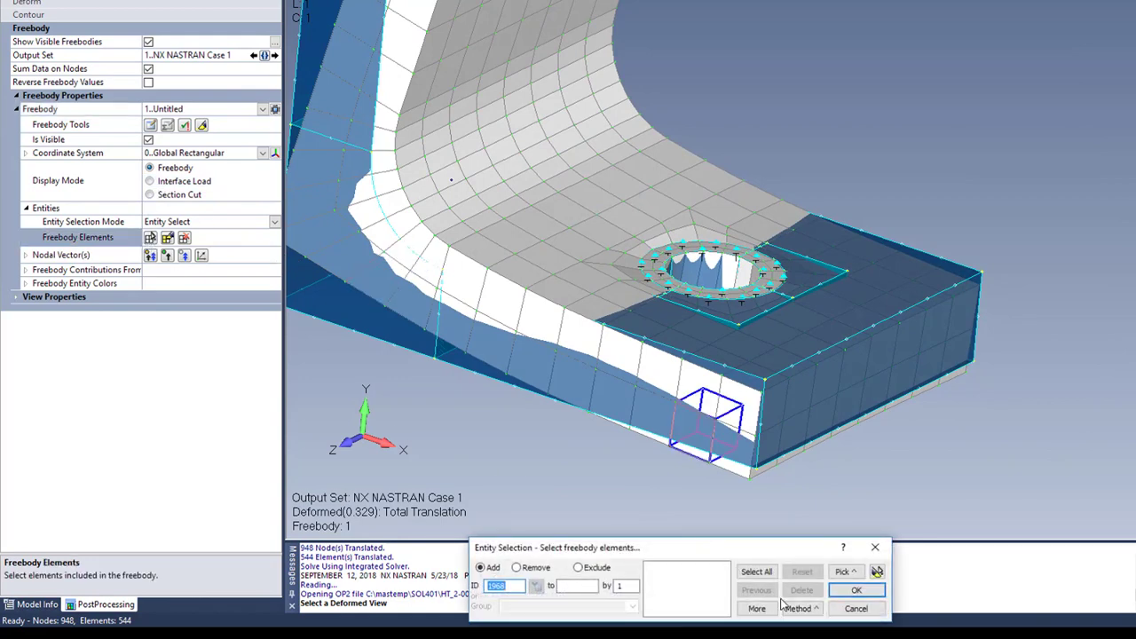
pyautogui.click(757, 572)
pyautogui.click(856, 591)
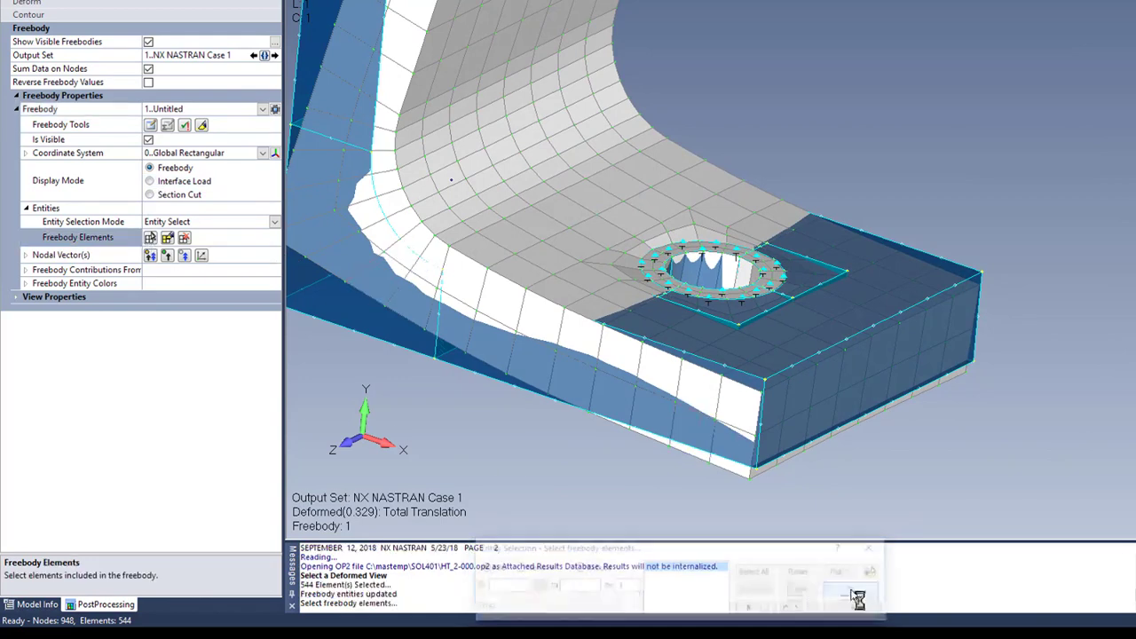
pyautogui.scroll(5, 692, 319)
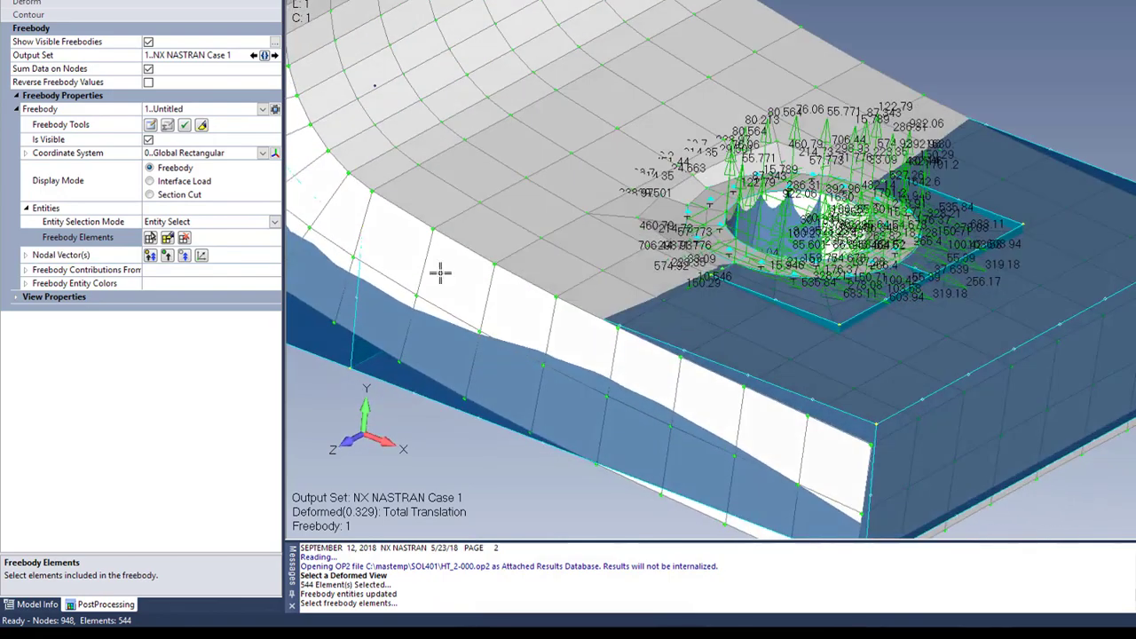
# Step: Set the freebody to Interface Load with the nodes on the bolt hole surfaces, auto-locating the total summation vector at their center
pyautogui.click(192, 182)
pyautogui.click(648, 281)
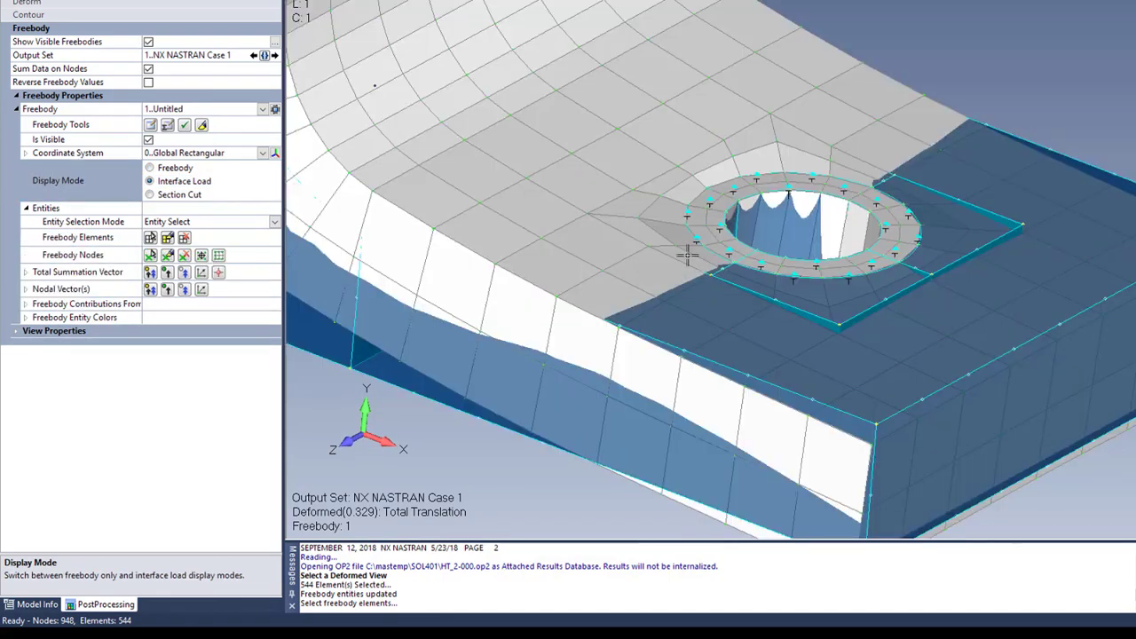
pyautogui.click(150, 257)
pyautogui.click(151, 256)
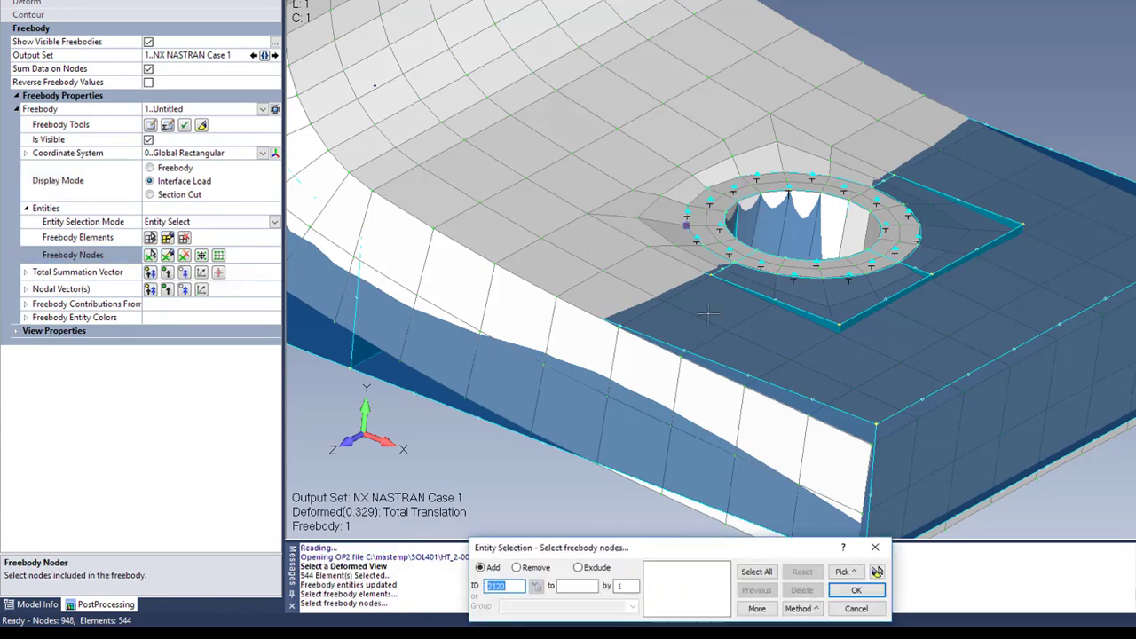
pyautogui.click(798, 607)
pyautogui.click(830, 590)
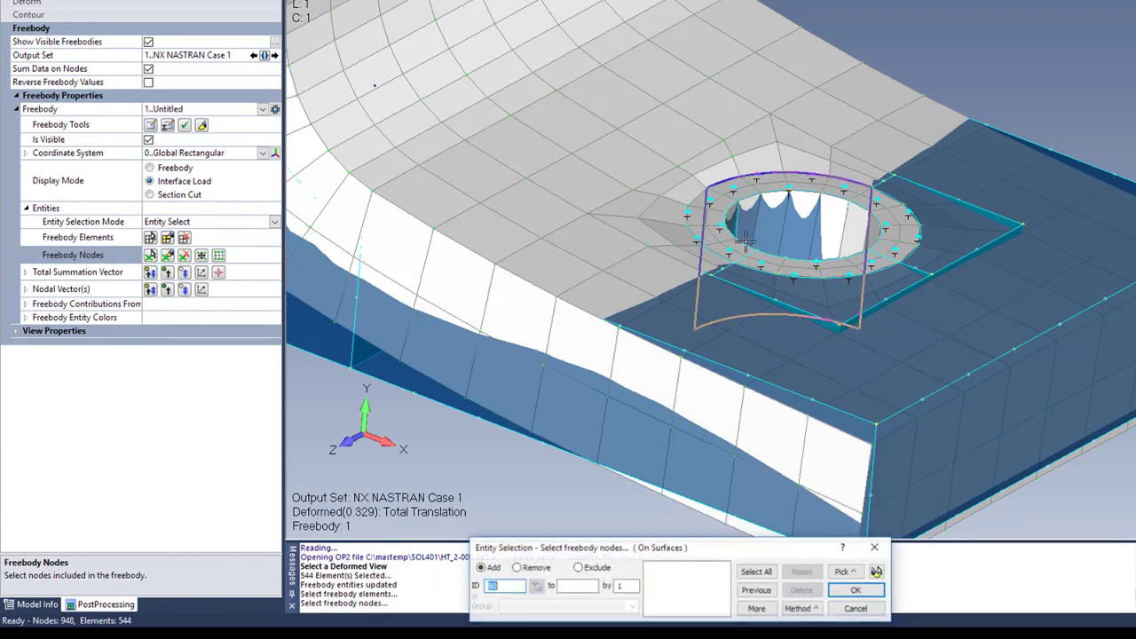
pyautogui.click(761, 189)
pyautogui.click(875, 208)
pyautogui.click(866, 218)
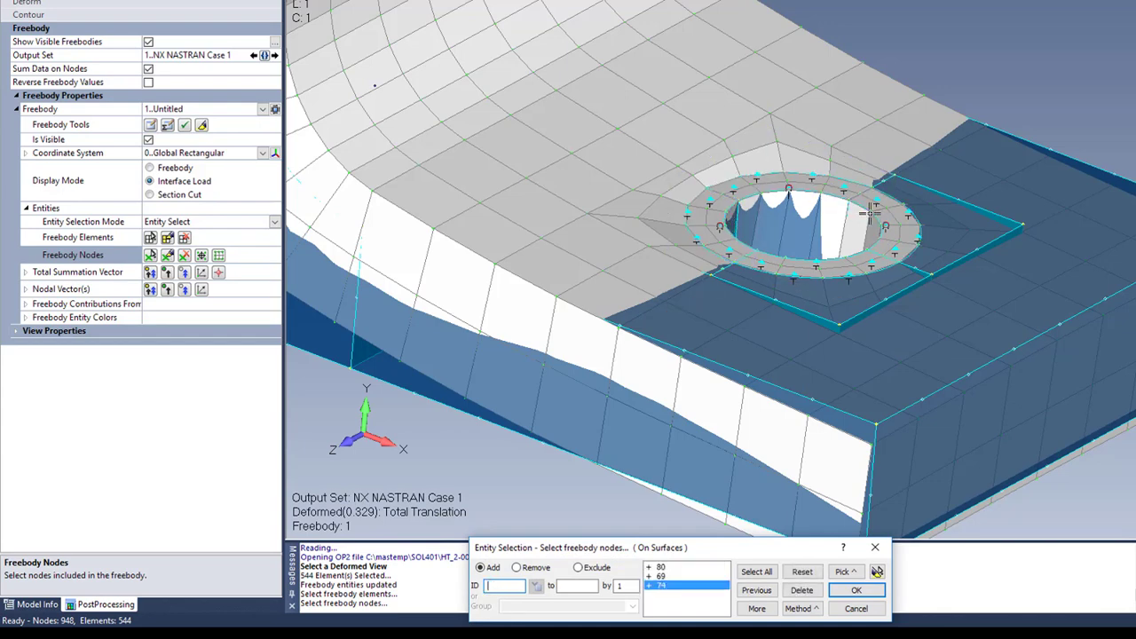
pyautogui.press('Return')
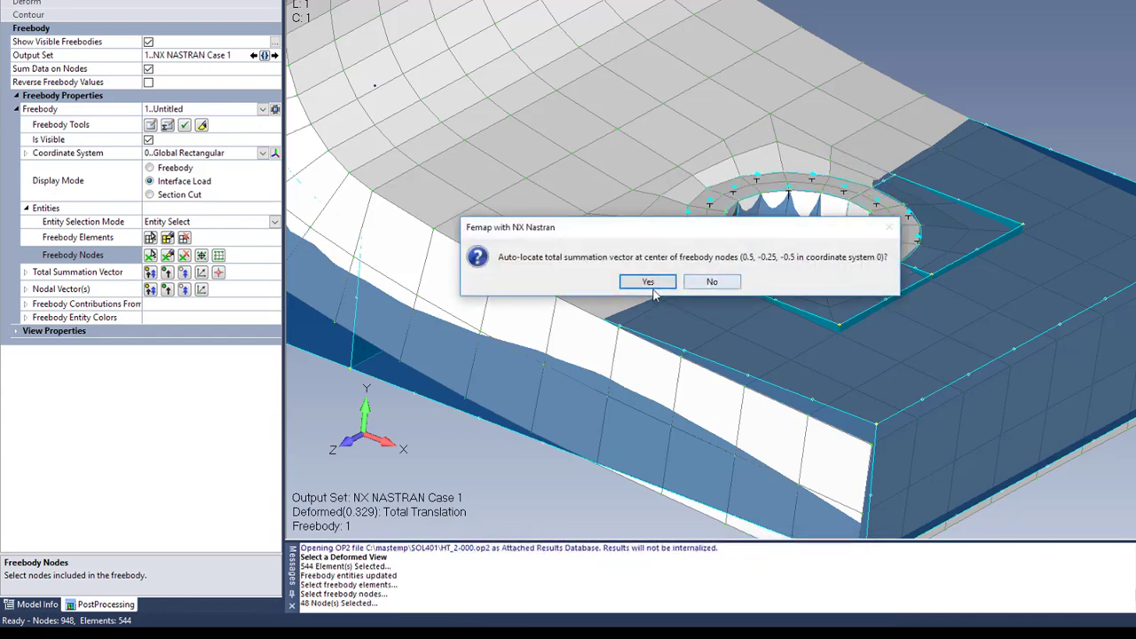
pyautogui.click(718, 282)
pyautogui.scroll(4, 683, 322)
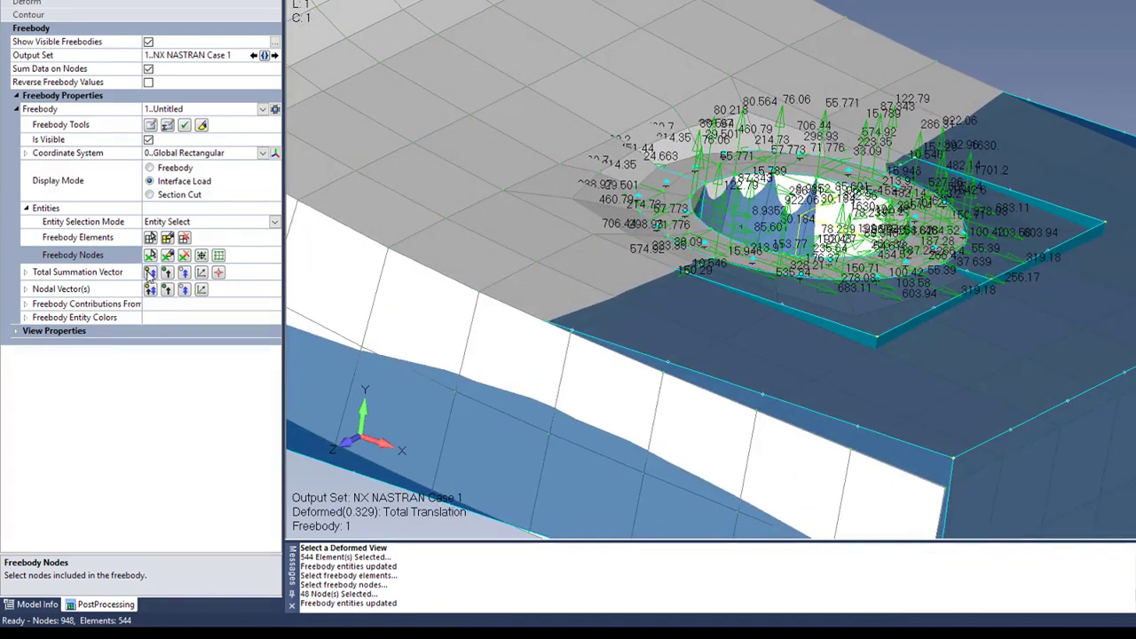
# Step: Turn off the freebody's nodal vectors and summed moments so only the total summation force components show at the bolt hole
pyautogui.click(150, 256)
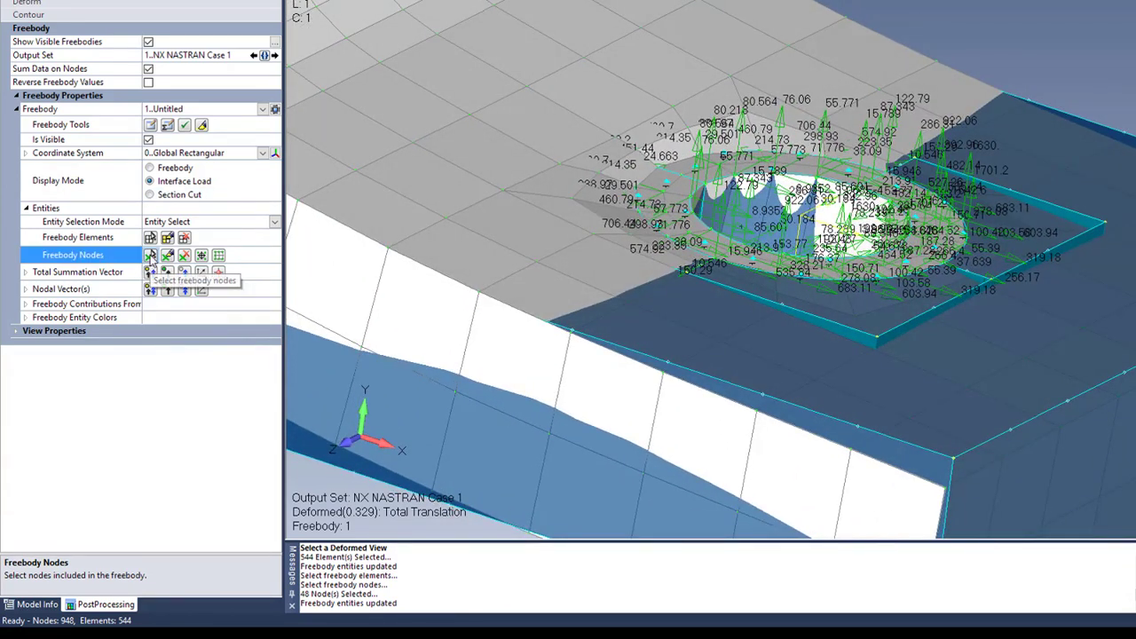
pyautogui.press('Return')
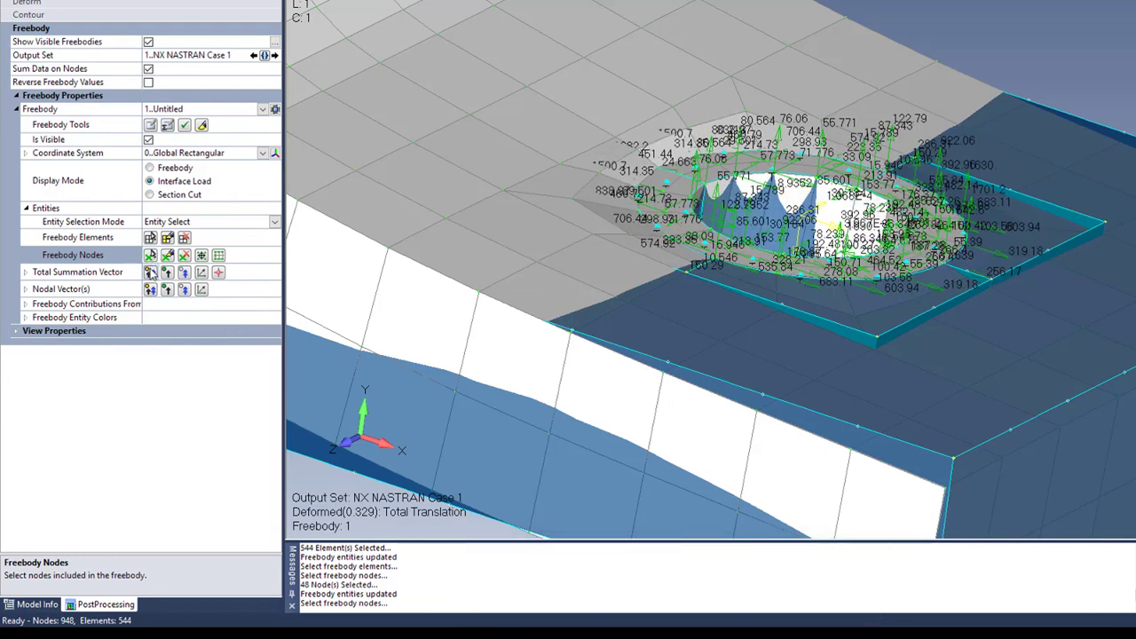
pyautogui.click(150, 273)
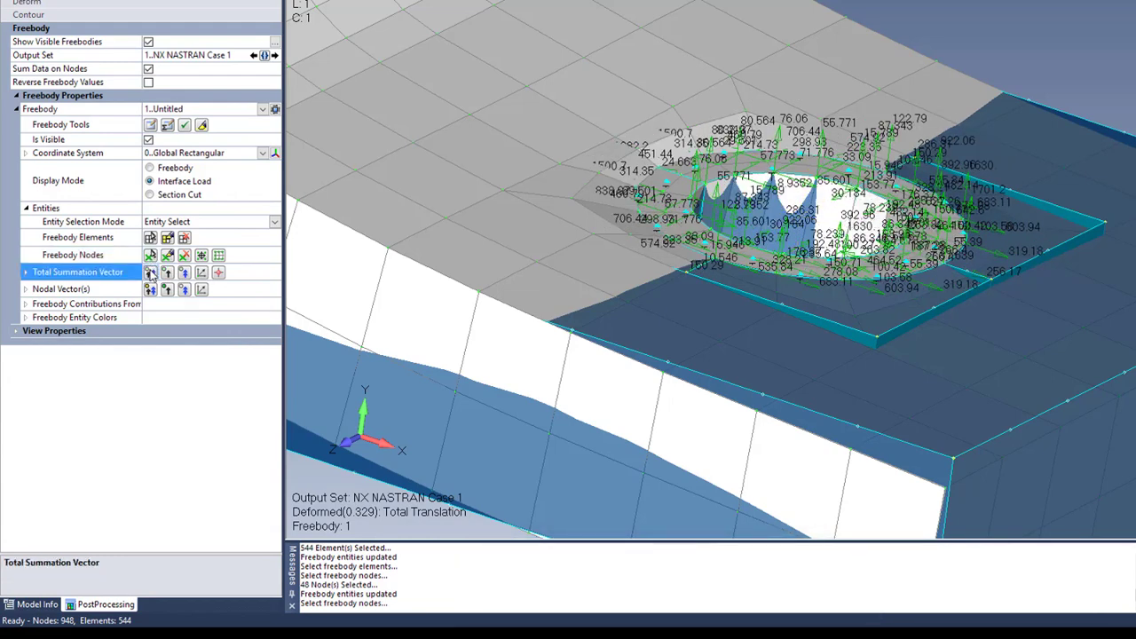
pyautogui.click(150, 290)
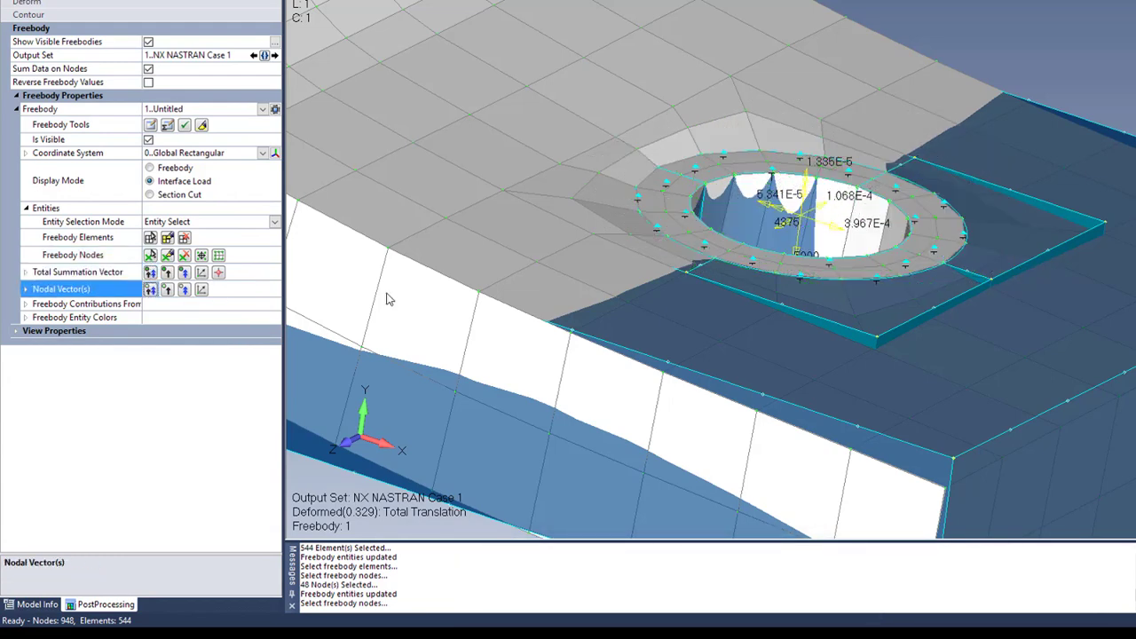
pyautogui.scroll(4, 772, 246)
pyautogui.moveTo(771, 245); pyautogui.dragTo(790, 293, button='middle')
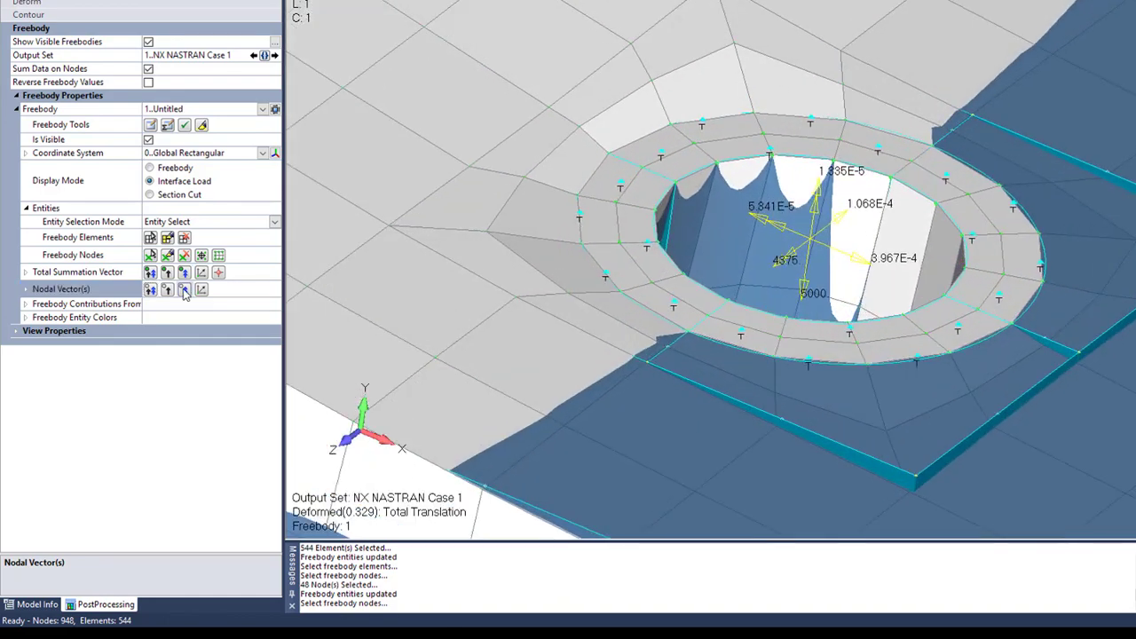
pyautogui.click(184, 275)
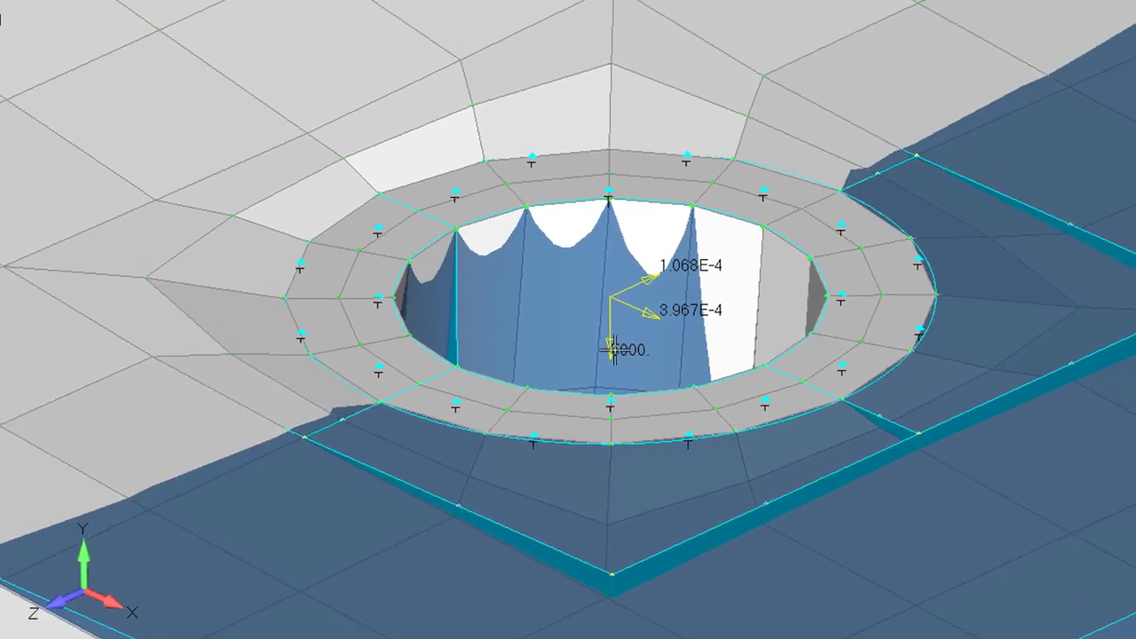
pyautogui.scroll(-2, 634, 377)
pyautogui.scroll(-3, 634, 377)
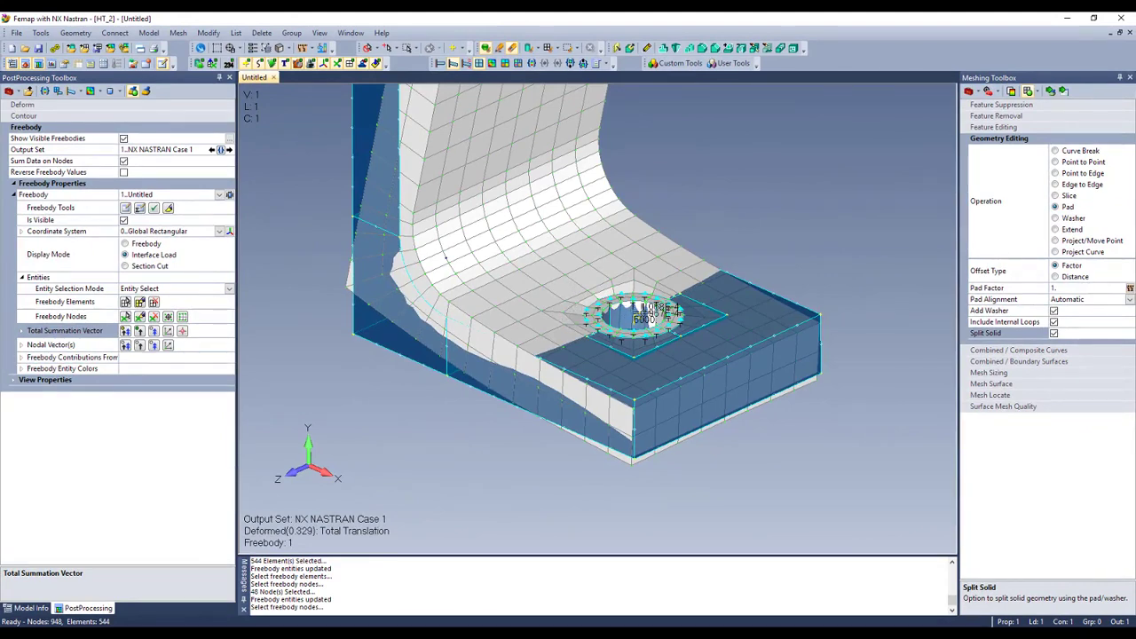
# Step: Return the bracket to its undeformed display and hide all visible freebodies
pyautogui.moveTo(635, 282); pyautogui.dragTo(611, 340, button='middle')
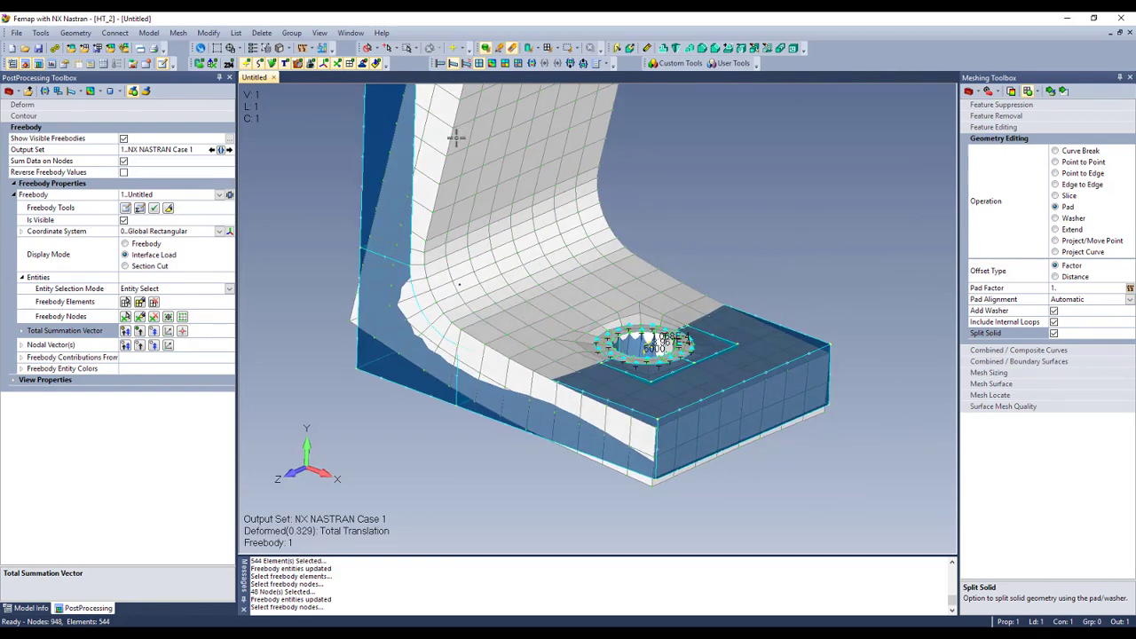
pyautogui.click(439, 64)
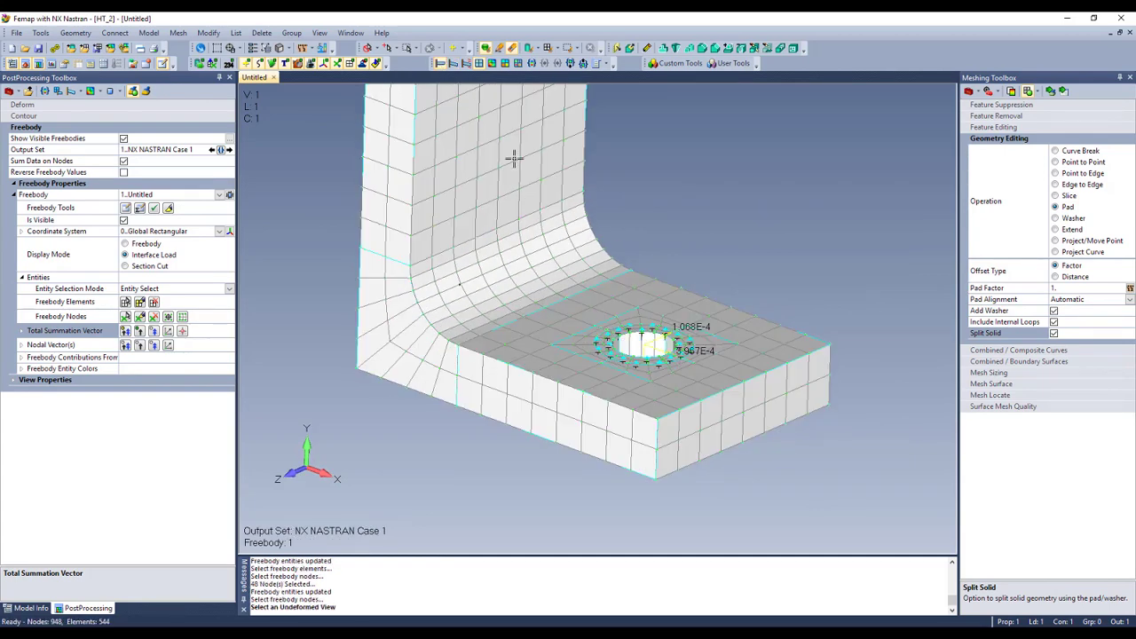
pyautogui.moveTo(575, 258); pyautogui.dragTo(586, 270, button='middle')
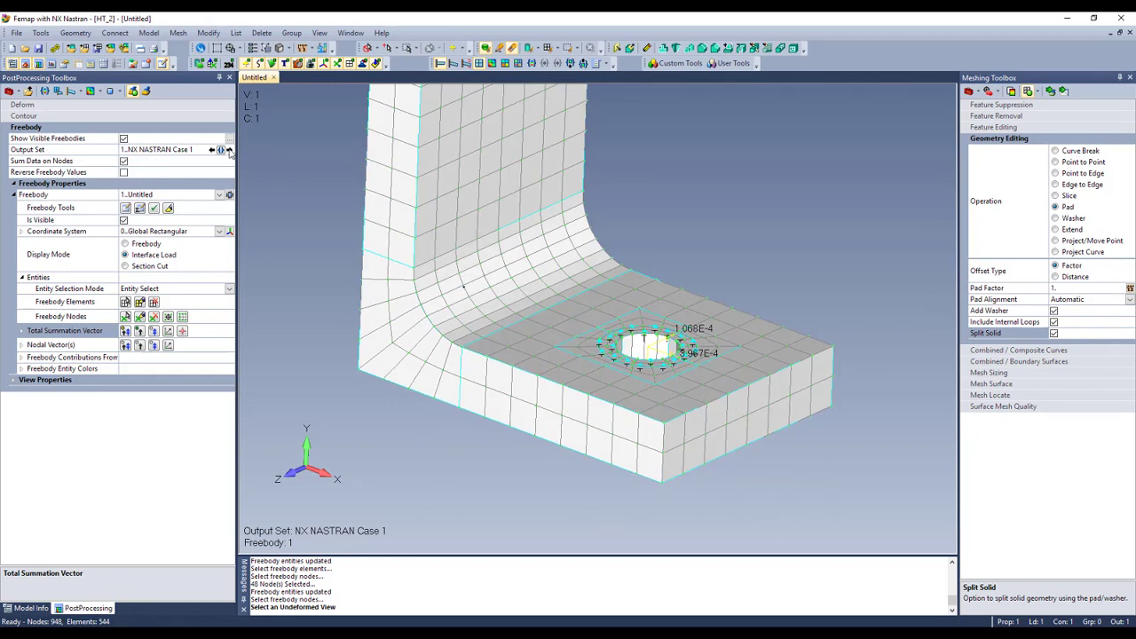
pyautogui.click(124, 139)
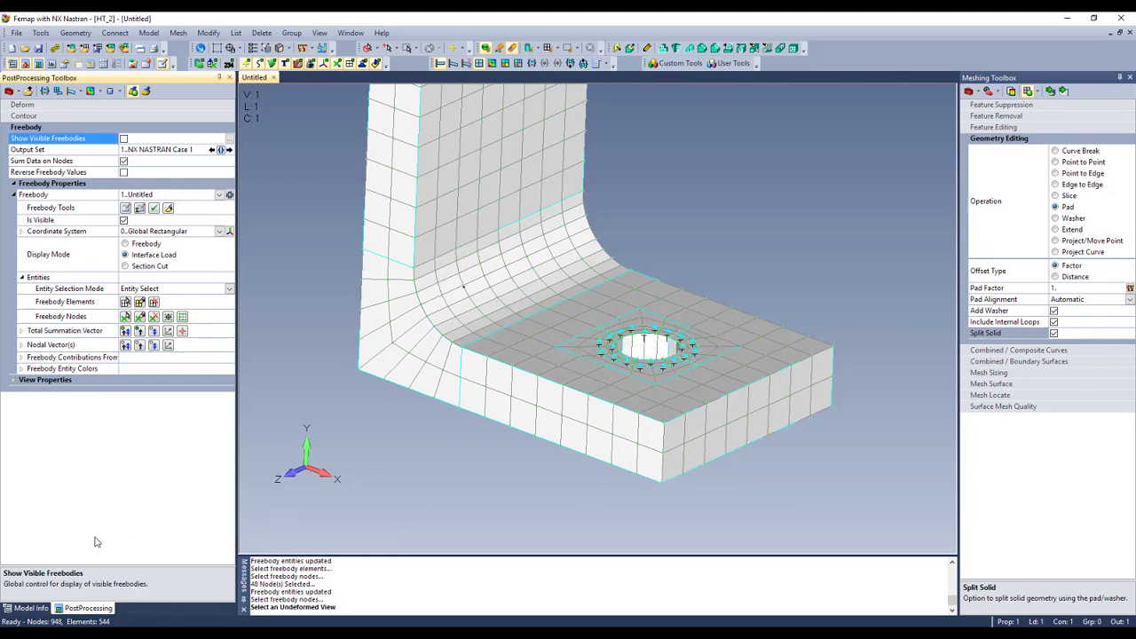
# Step: Create a new function in the model titled Displacement vs. Force, leaving its type as Dimensionless
pyautogui.click(27, 608)
pyautogui.moveTo(553, 325)
pyautogui.mouseDown(button='middle')
pyautogui.moveTo(578, 238)
pyautogui.moveTo(583, 289)
pyautogui.moveTo(497, 322)
pyautogui.moveTo(514, 442)
pyautogui.moveTo(568, 323)
pyautogui.mouseUp(button='middle')
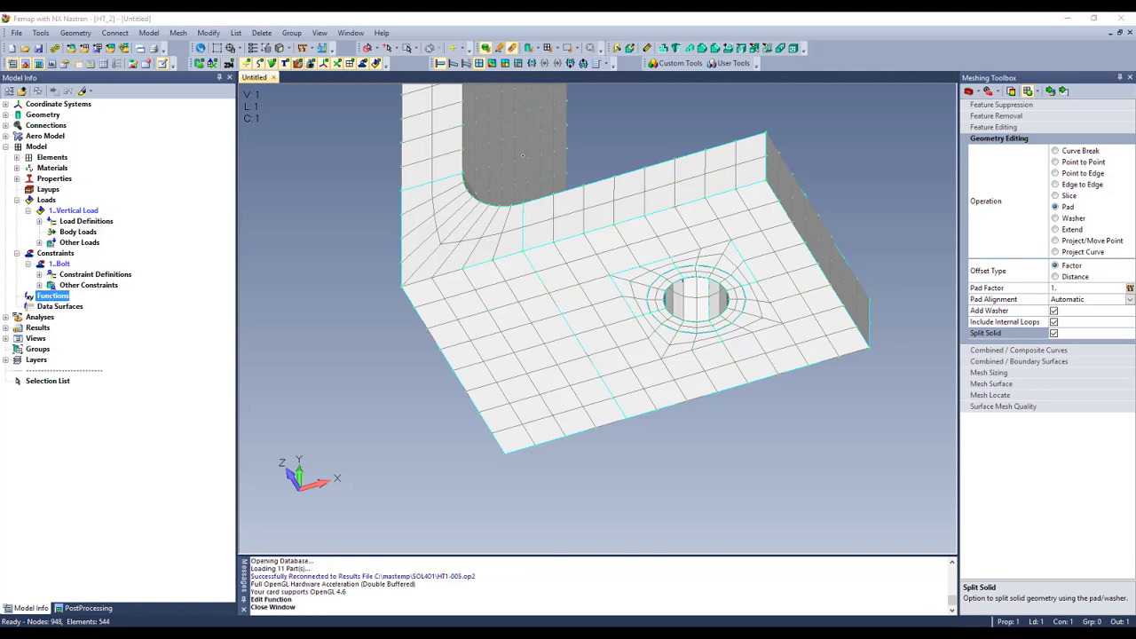
pyautogui.click(47, 299)
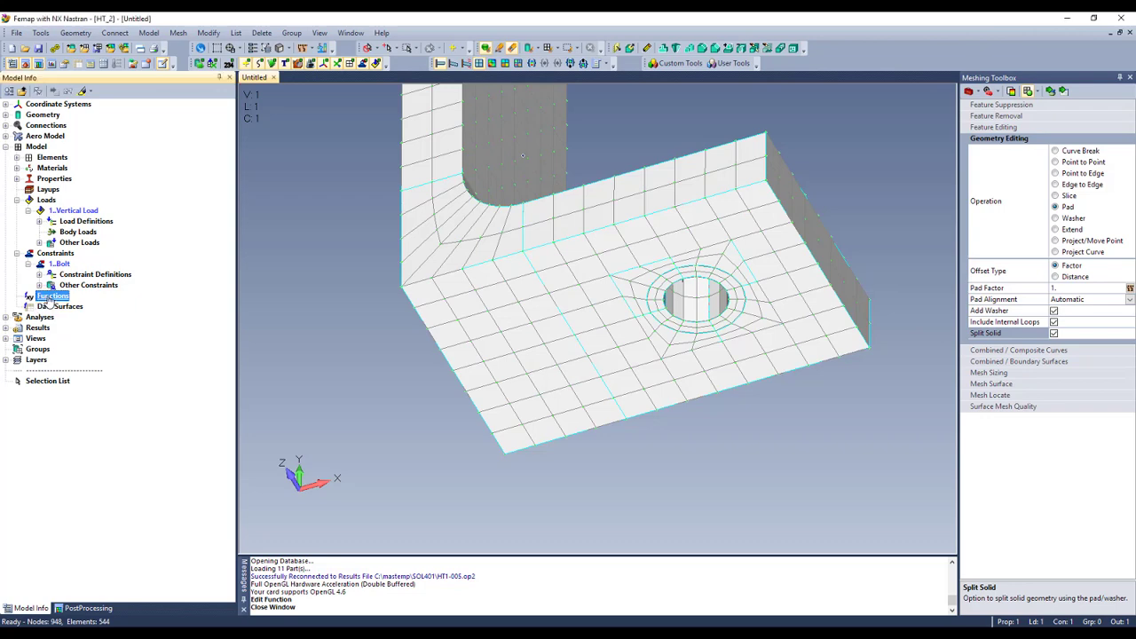
pyautogui.rightClick(46, 299)
pyautogui.click(76, 303)
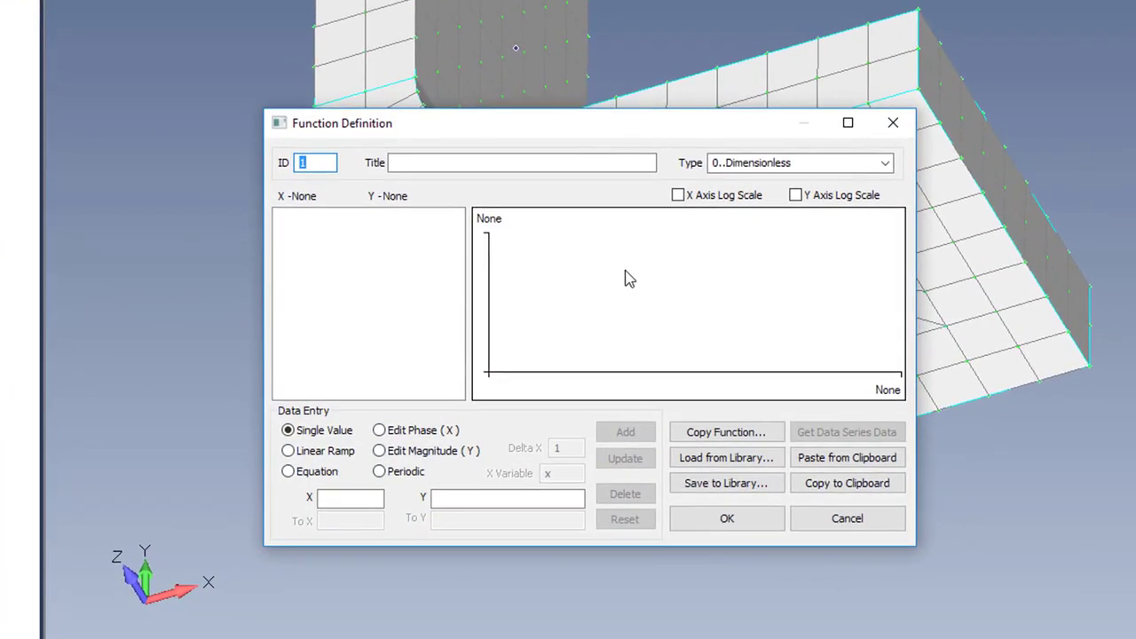
pyautogui.click(478, 165)
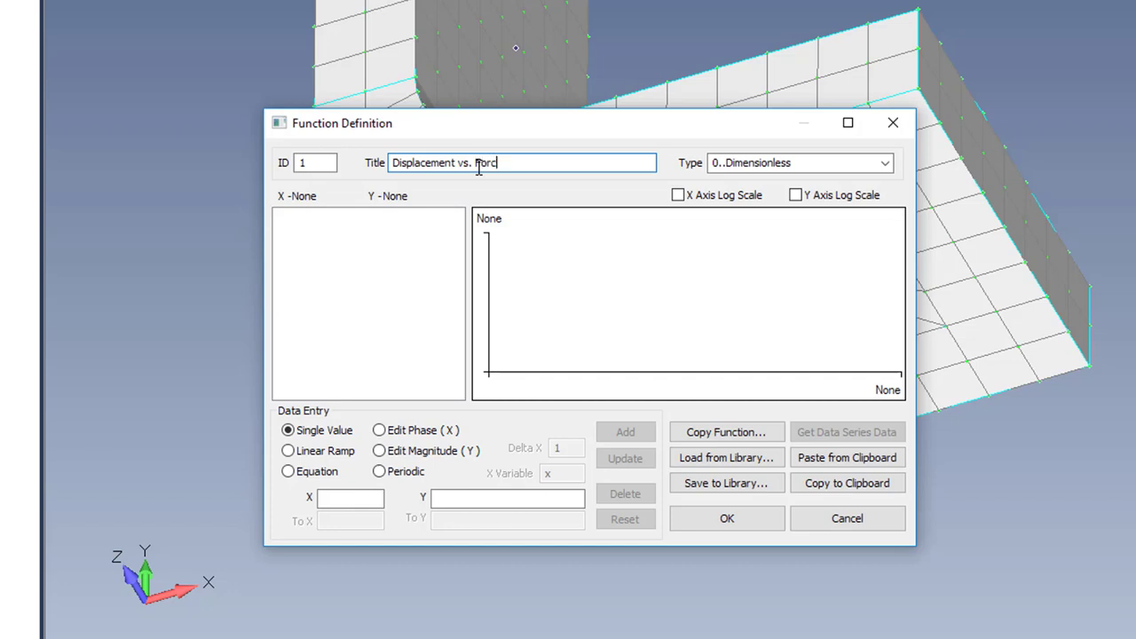
# Step: Add the single-value points X -10, Y 0 and X 0, Y 0 to the Displacement vs. Force function
pyautogui.click(355, 498)
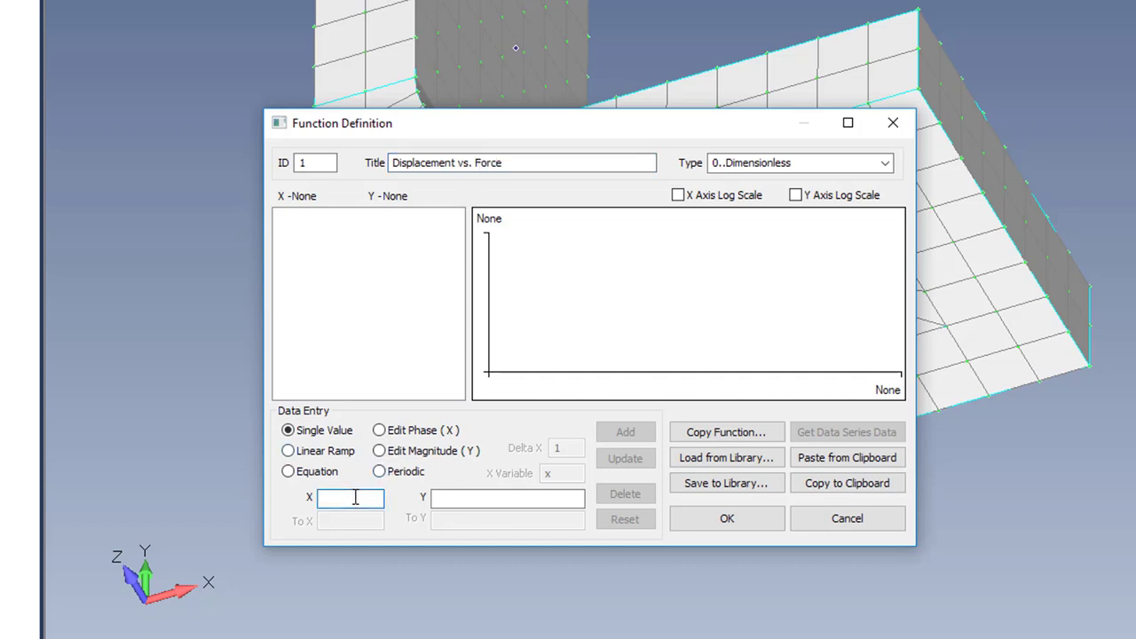
pyautogui.write('-10')
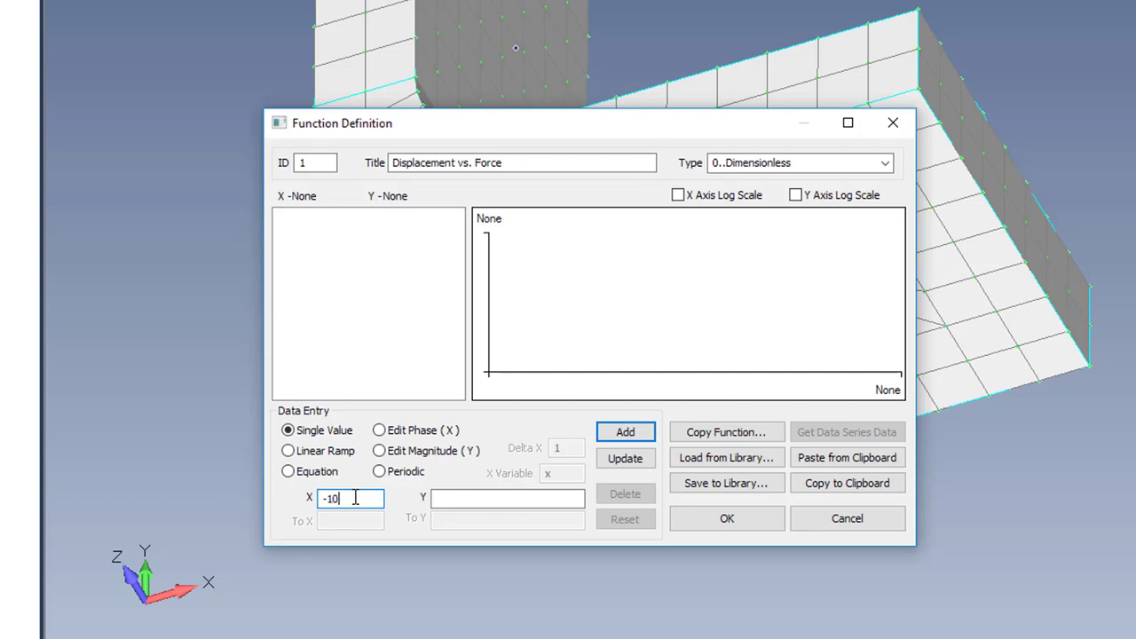
pyautogui.press('Tab')
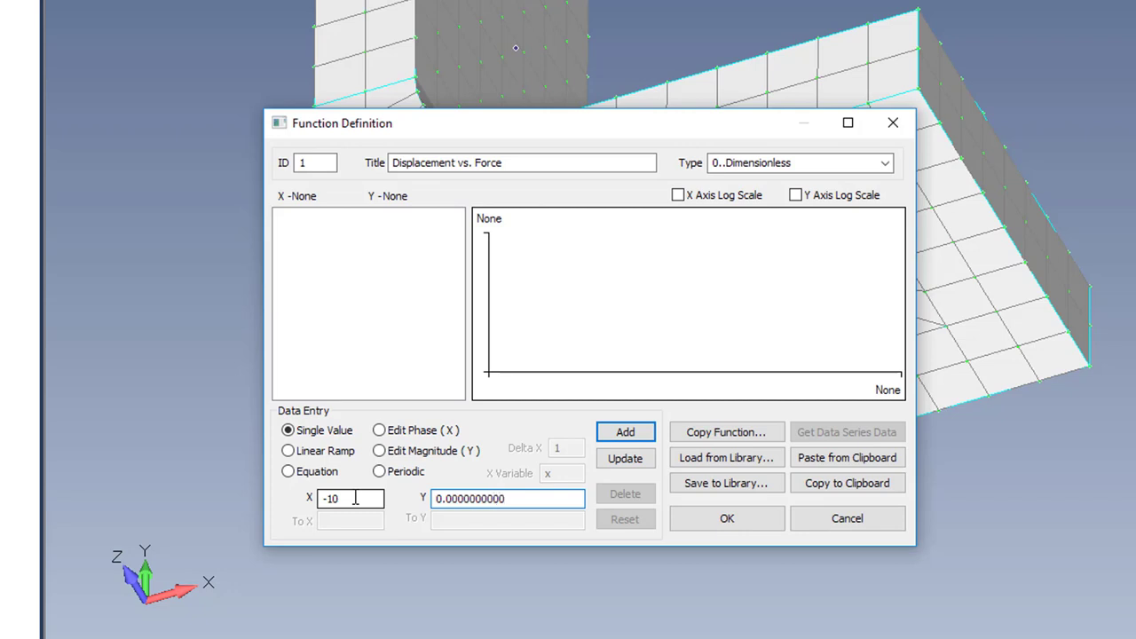
pyautogui.press('BackSpace')
pyautogui.press('BackSpace')
pyautogui.press('BackSpace')
pyautogui.press('BackSpace')
pyautogui.press('BackSpace')
pyautogui.press('BackSpace')
pyautogui.press('BackSpace')
pyautogui.press('BackSpace')
pyautogui.press('BackSpace')
pyautogui.press('BackSpace')
pyautogui.press('BackSpace')
pyautogui.click(621, 433)
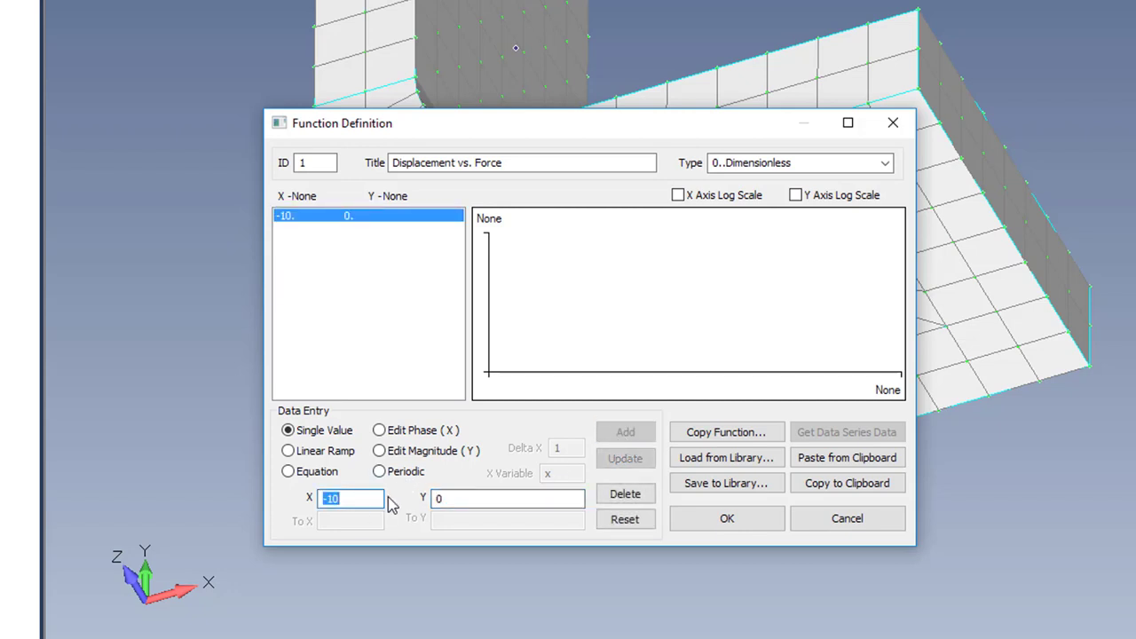
pyautogui.write('0')
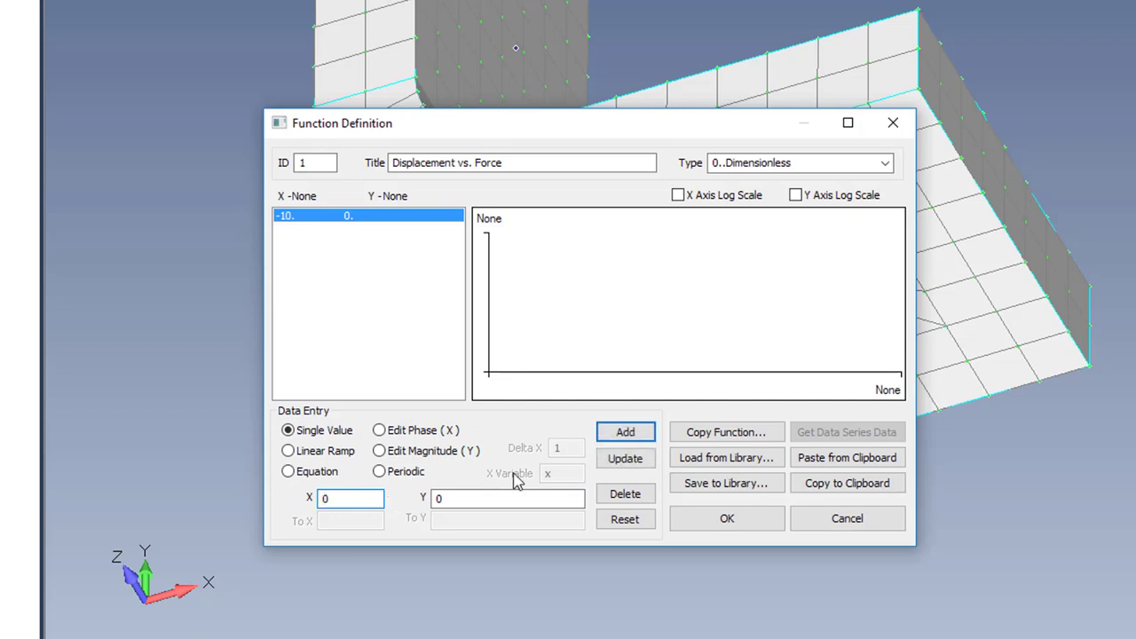
pyautogui.click(650, 435)
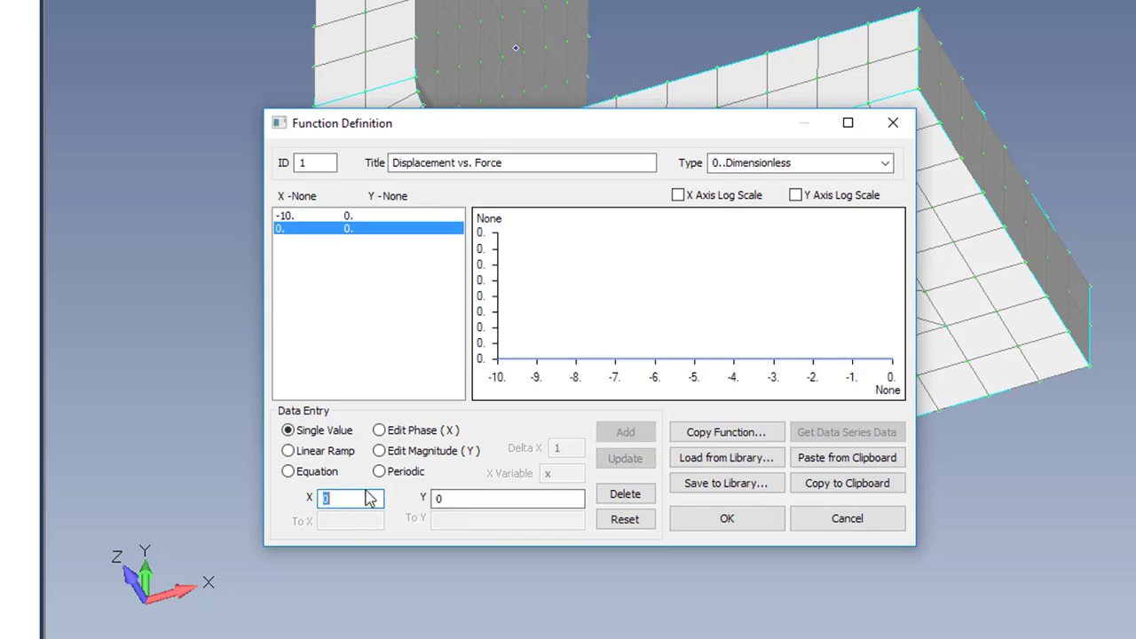
# Step: Add the single-value point X 1E-6, Y 100000 to the Displacement vs. Force function
pyautogui.write('.0000')
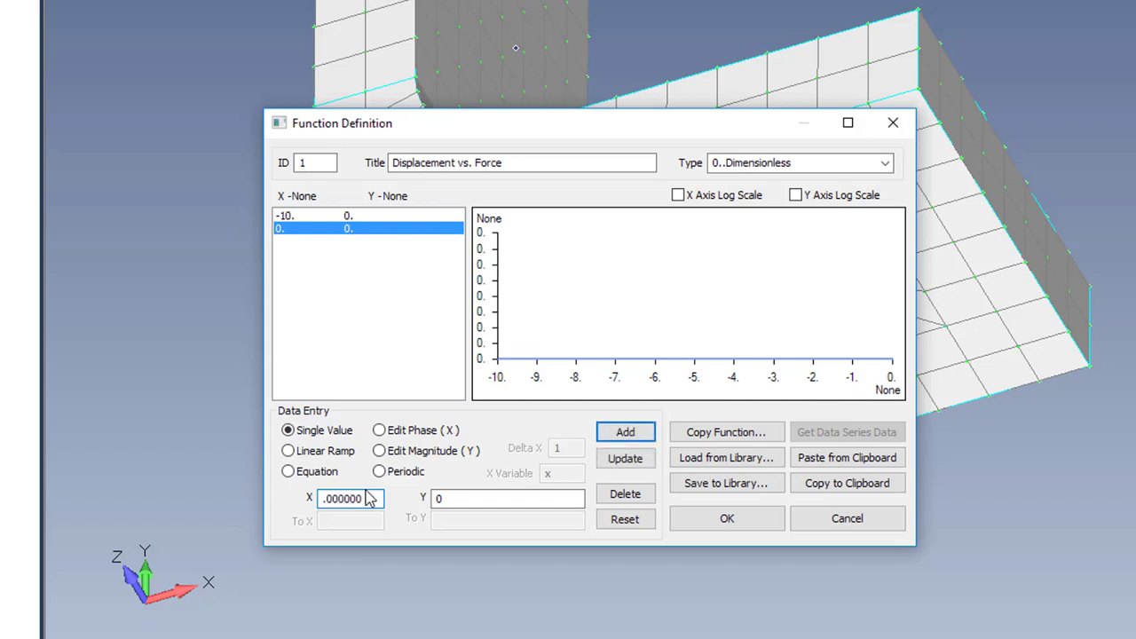
pyautogui.press('BackSpace')
pyautogui.press('BackSpace')
pyautogui.press('BackSpace')
pyautogui.press('BackSpace')
pyautogui.write('6')
pyautogui.press('Tab')
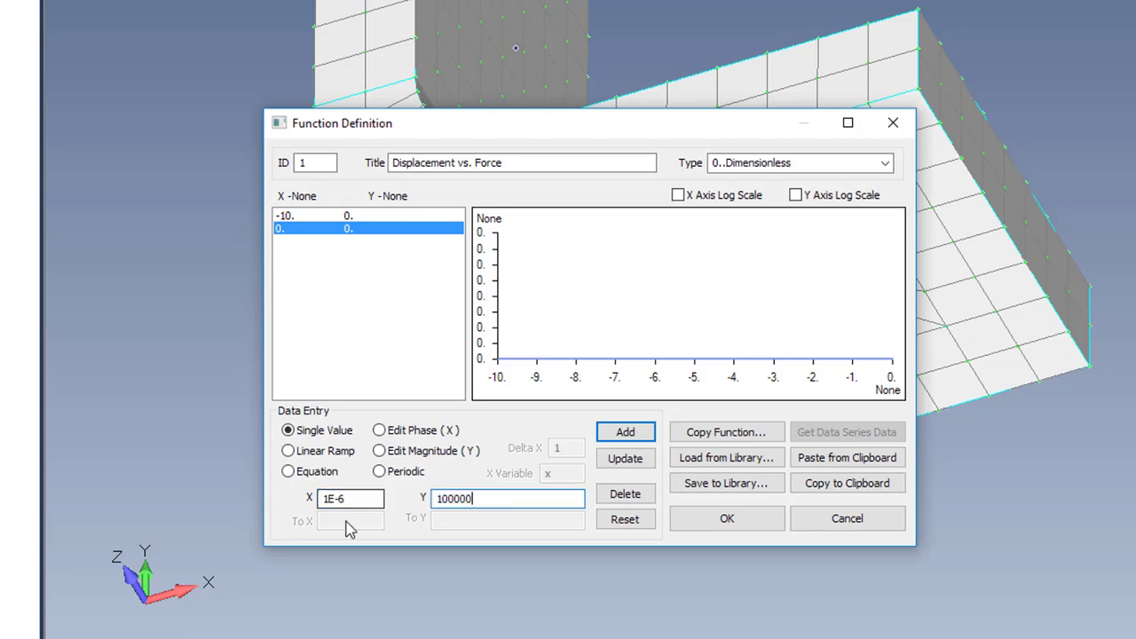
pyautogui.click(626, 433)
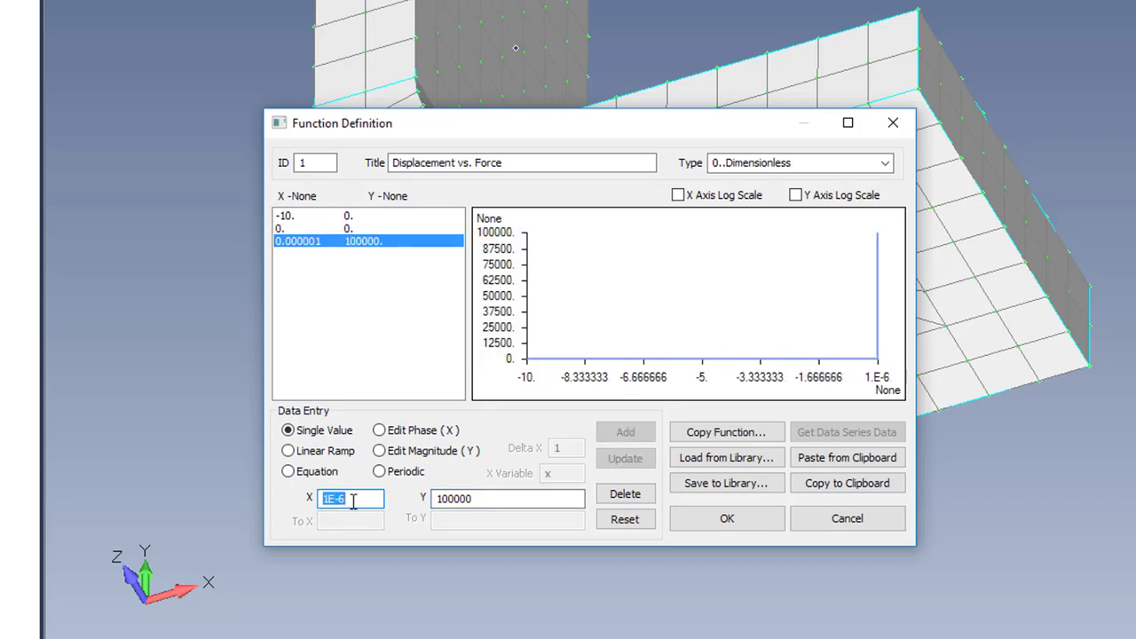
# Step: Add the point X 10, Y 100000, save the function and stop creating further functions
pyautogui.write('10')
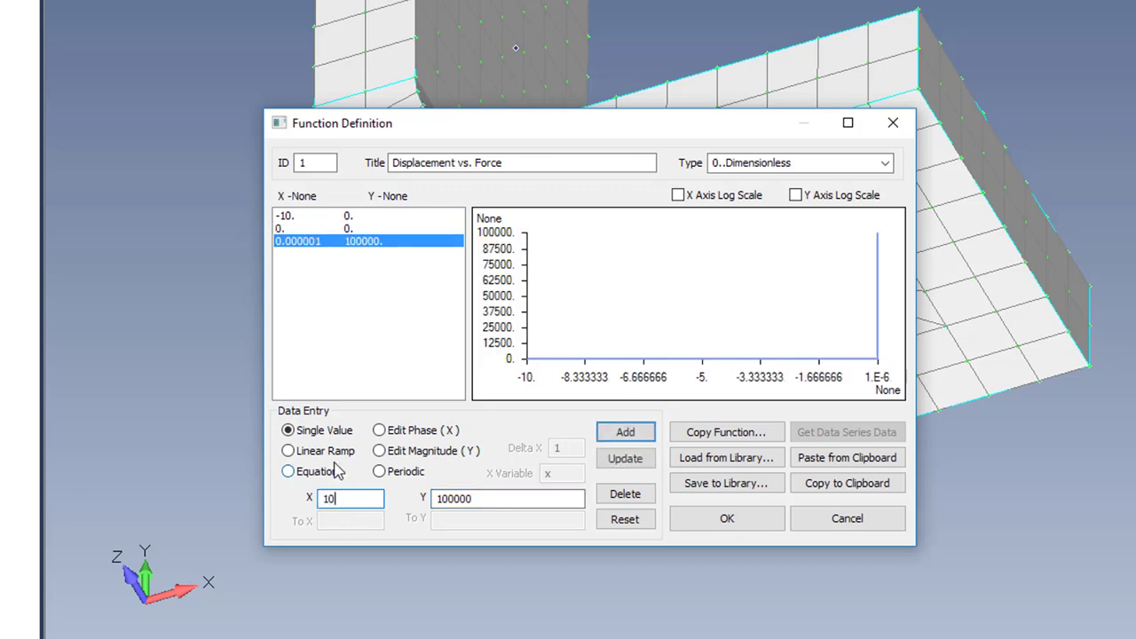
pyautogui.click(626, 433)
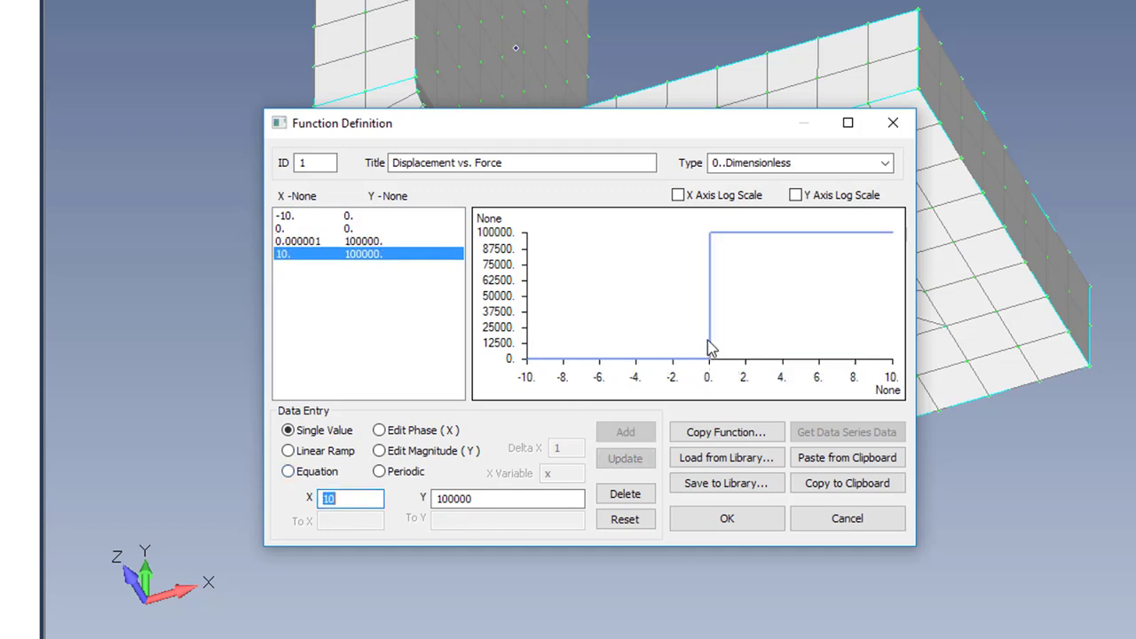
pyautogui.click(731, 521)
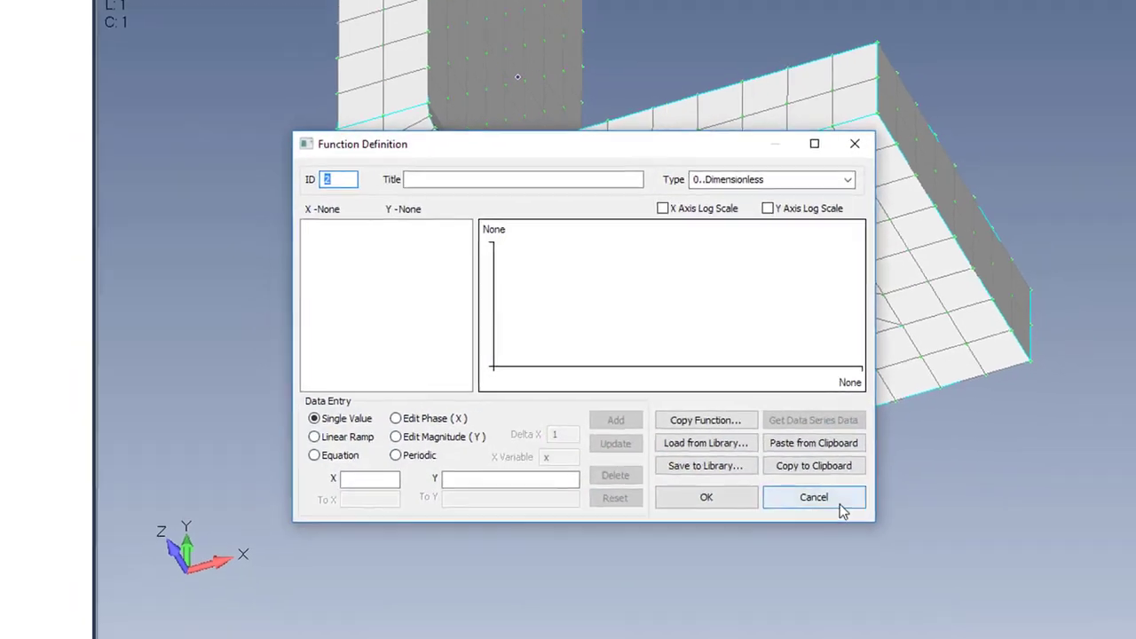
pyautogui.click(846, 518)
# Step: Start a rectangular coordinate system using the XY Locate method, defining positions by Locate with Snap to Point
pyautogui.moveTo(538, 267); pyautogui.dragTo(525, 317, button='middle')
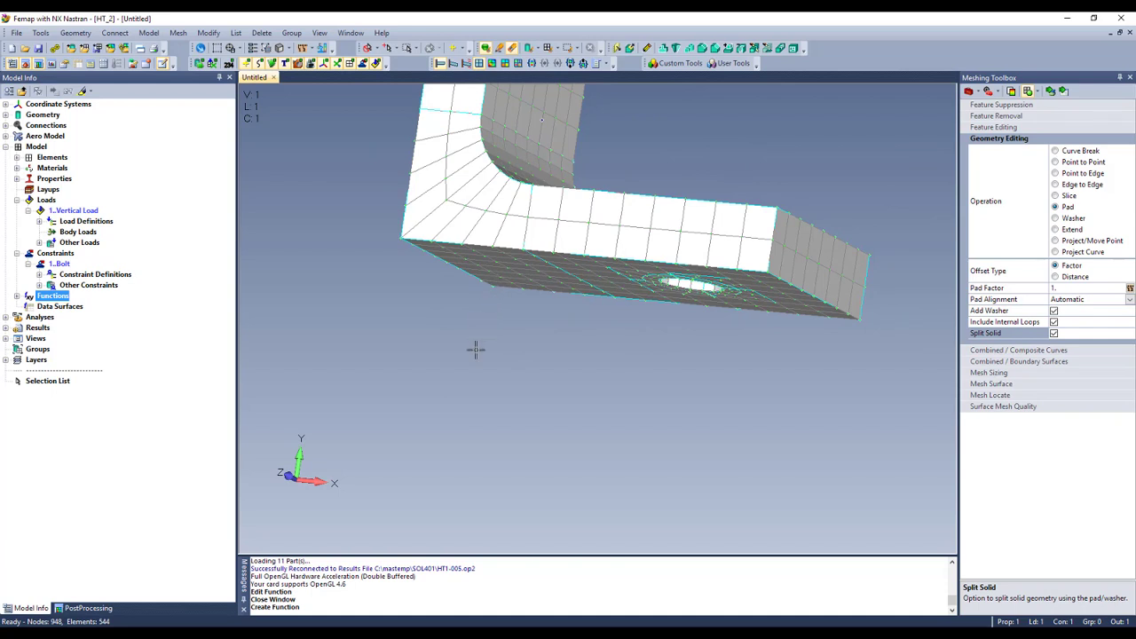
pyautogui.moveTo(491, 313); pyautogui.dragTo(494, 322, button='middle')
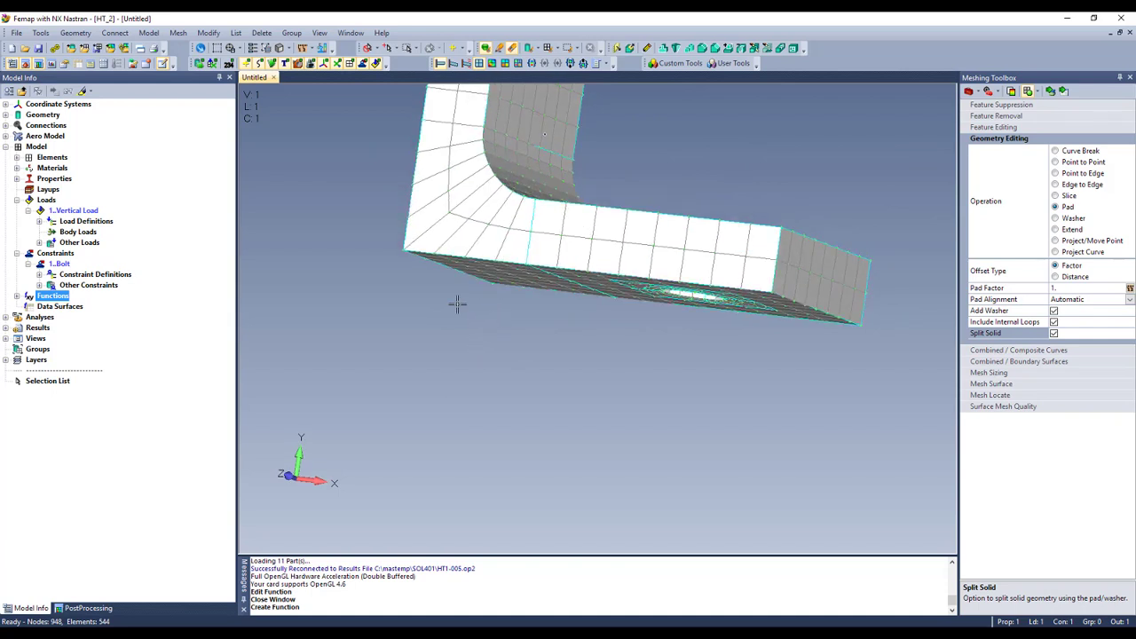
pyautogui.click(148, 33)
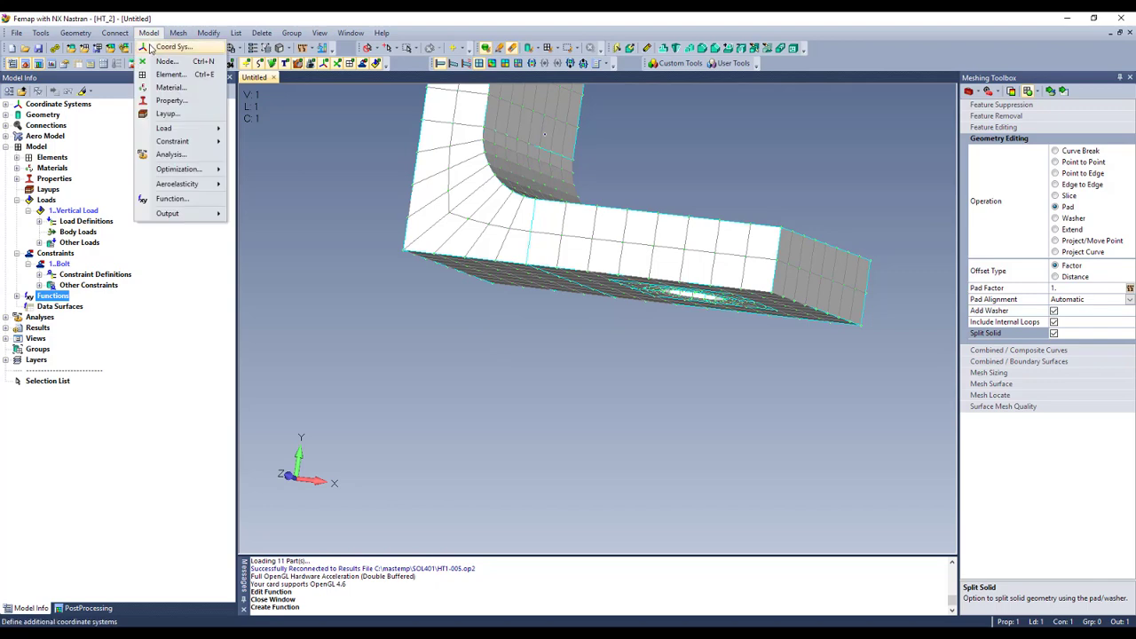
pyautogui.click(157, 43)
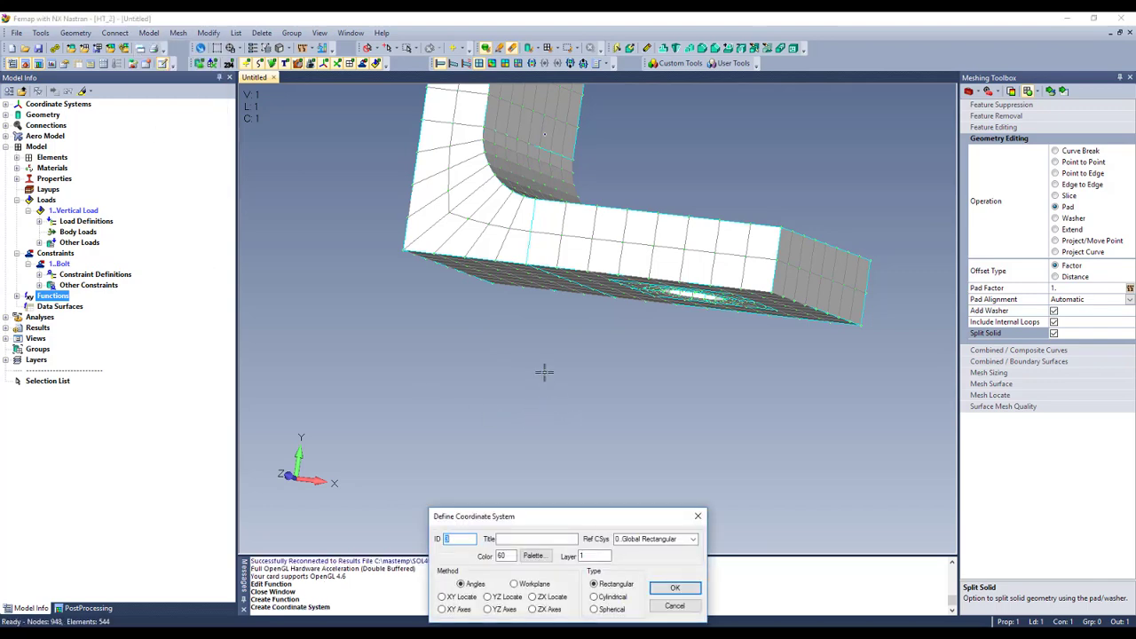
pyautogui.moveTo(596, 406)
pyautogui.mouseDown(button='middle')
pyautogui.moveTo(608, 383)
pyautogui.moveTo(602, 402)
pyautogui.mouseUp(button='middle')
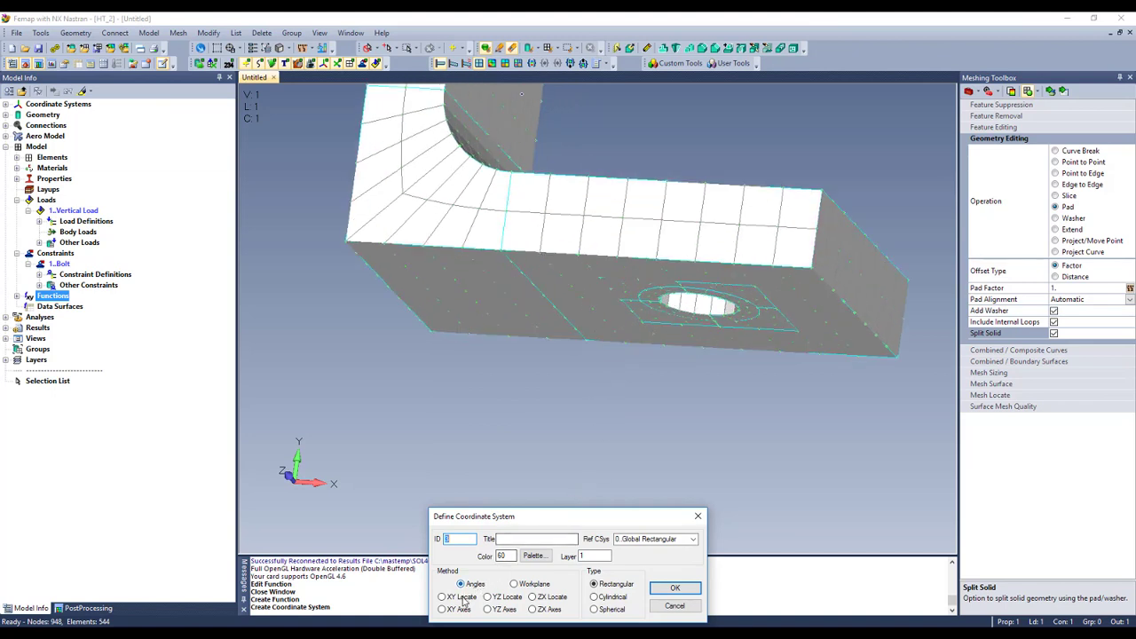
pyautogui.click(674, 587)
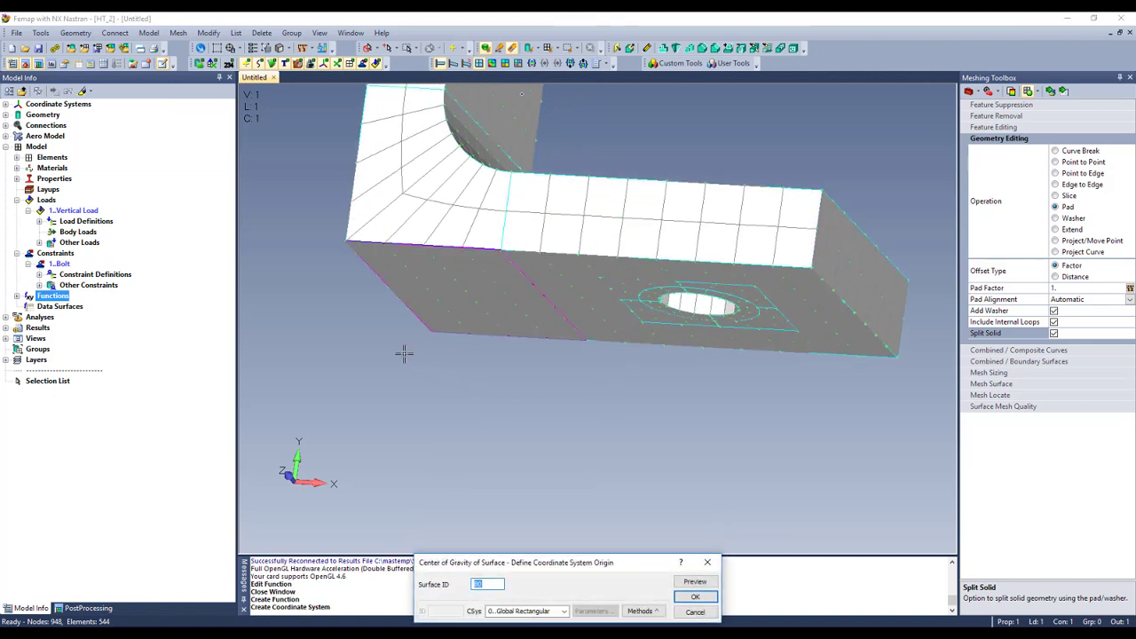
pyautogui.click(639, 612)
pyautogui.click(650, 368)
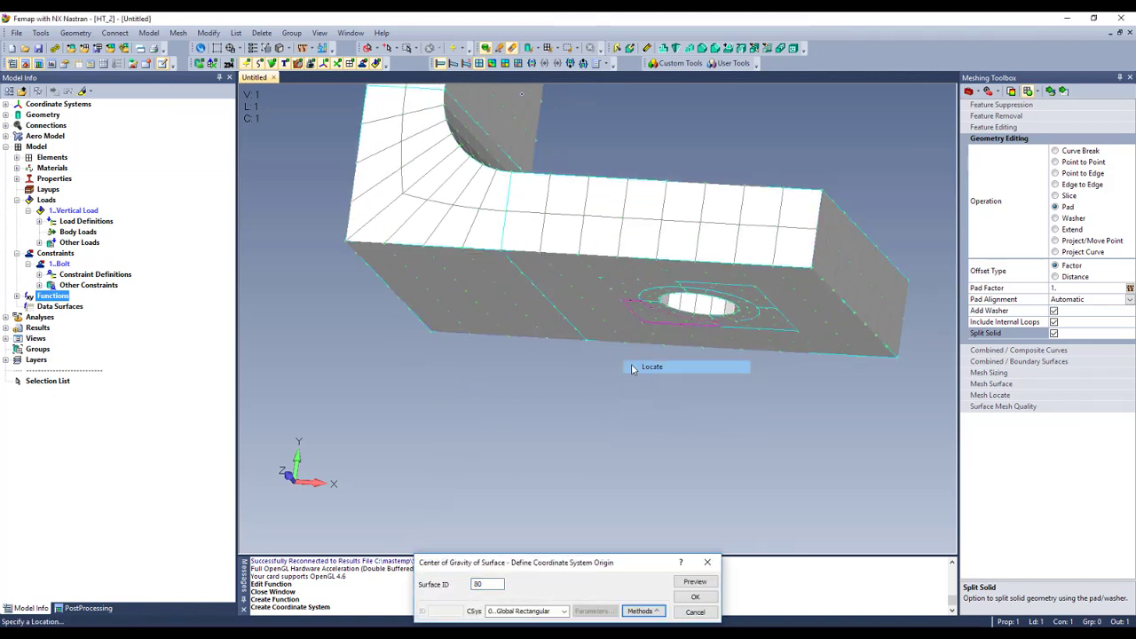
pyautogui.rightClick(436, 356)
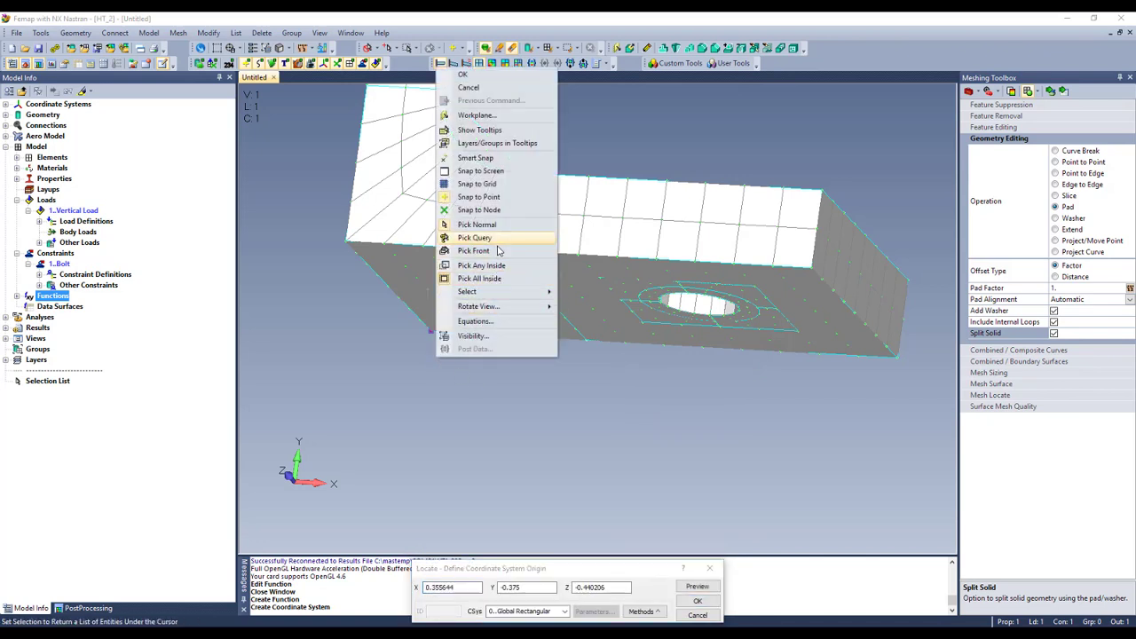
pyautogui.click(479, 196)
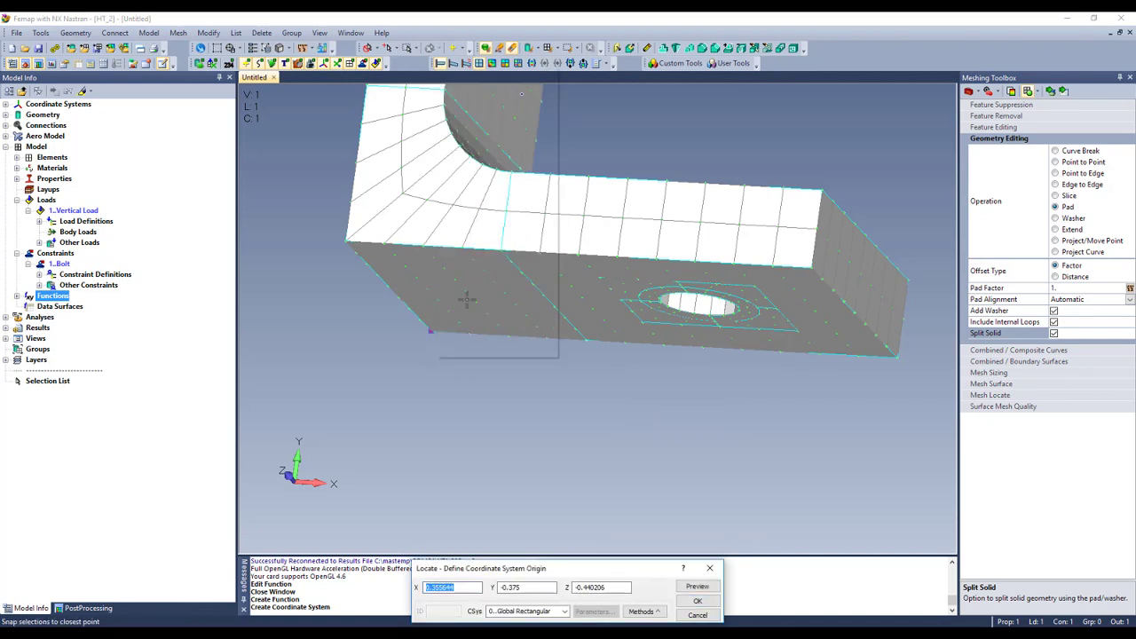
# Step: Place the coordinate system's origin at the bottom face's heel corner, with X along the long edge and the XY plane through the adjacent heel corner
pyautogui.click(432, 328)
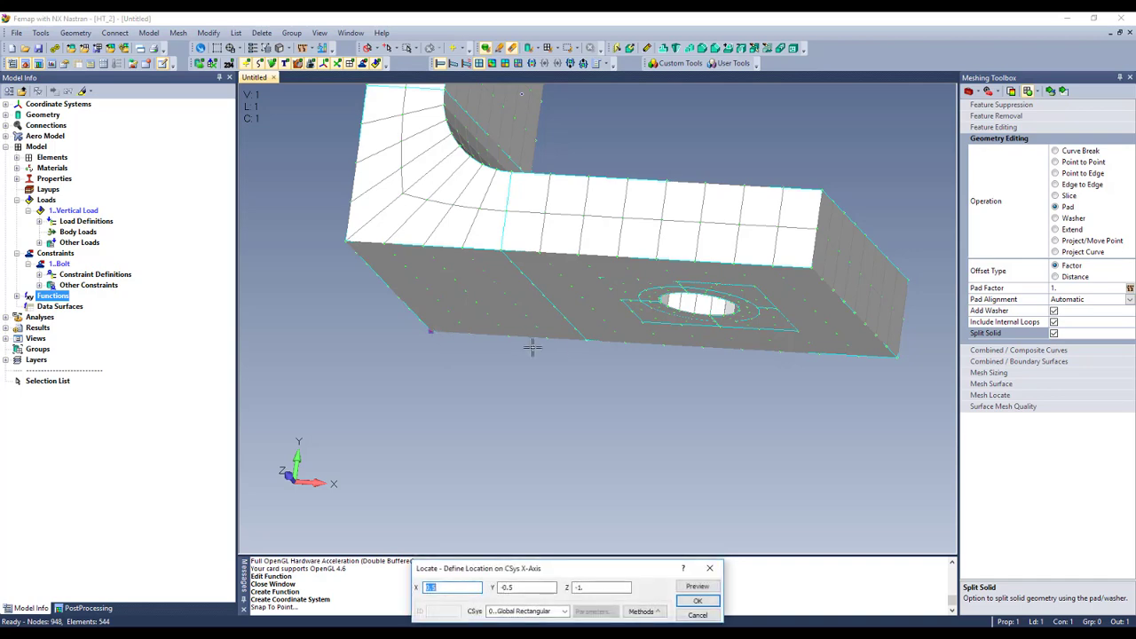
pyautogui.click(352, 258)
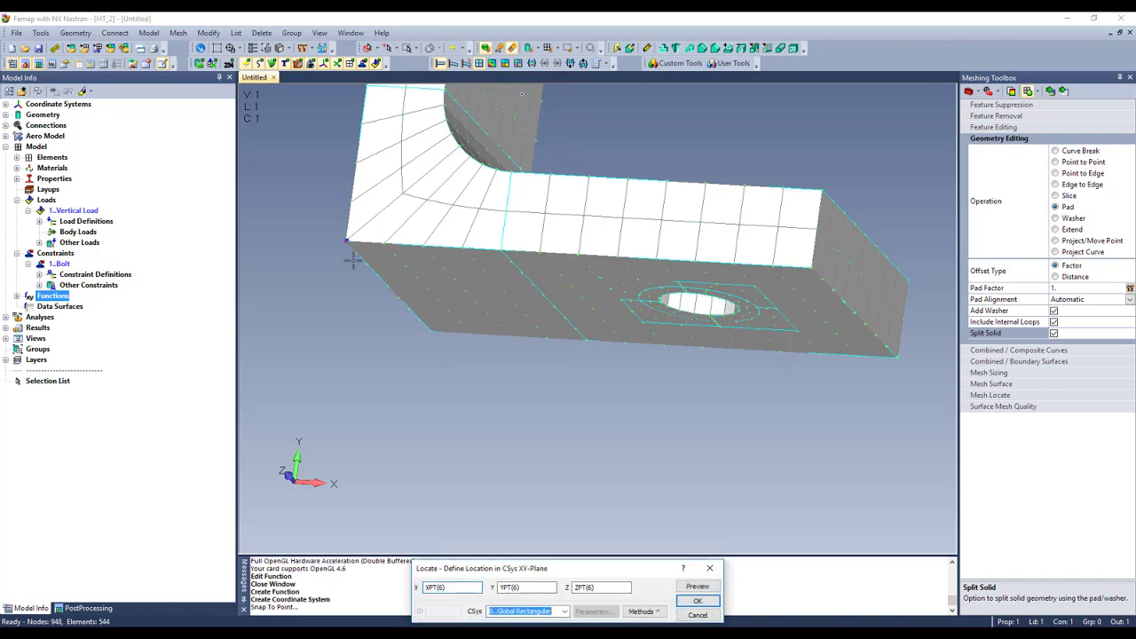
pyautogui.click(697, 601)
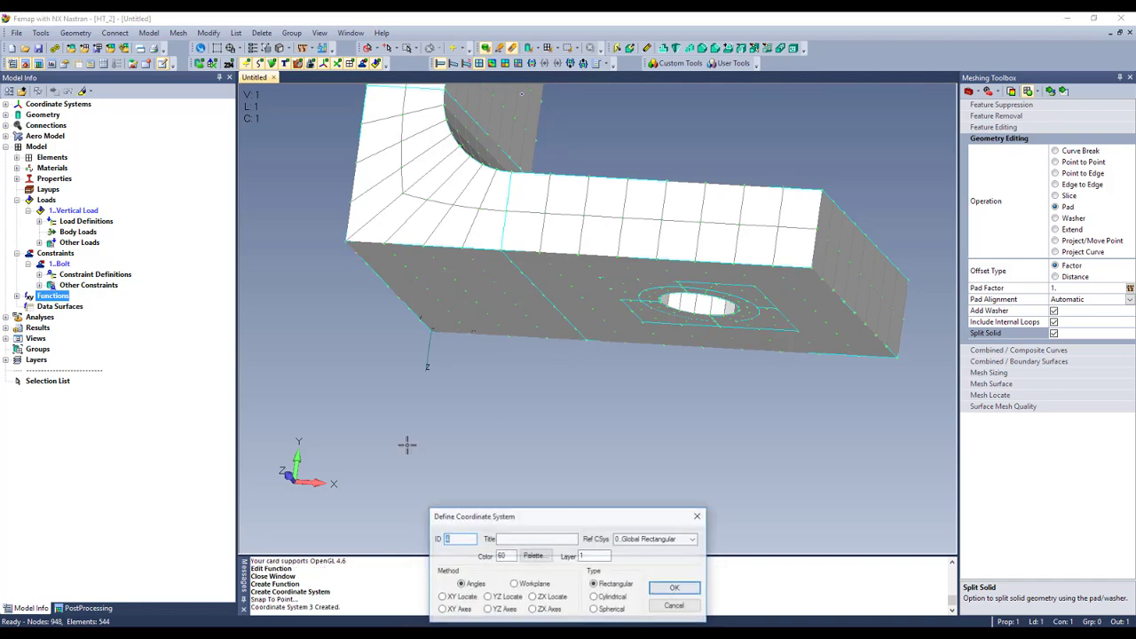
pyautogui.moveTo(452, 432); pyautogui.dragTo(657, 613, button='middle')
pyautogui.click(659, 611)
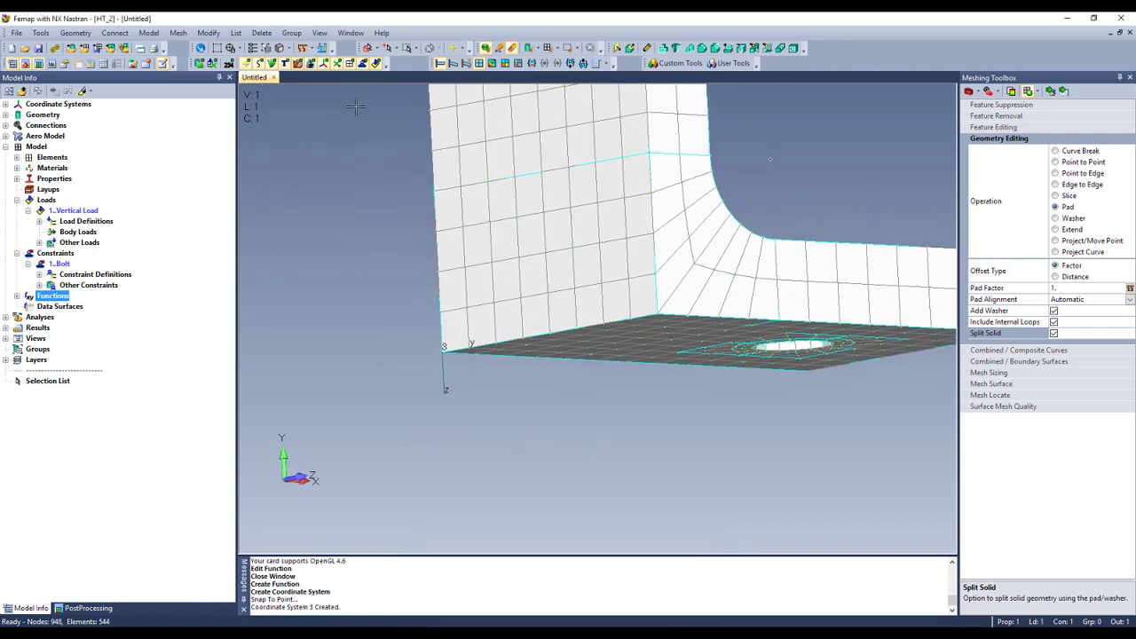
# Step: Rotate the new coordinate system by 90 degrees around the bottom heel edge, using Rotate Around Vector
pyautogui.click(210, 33)
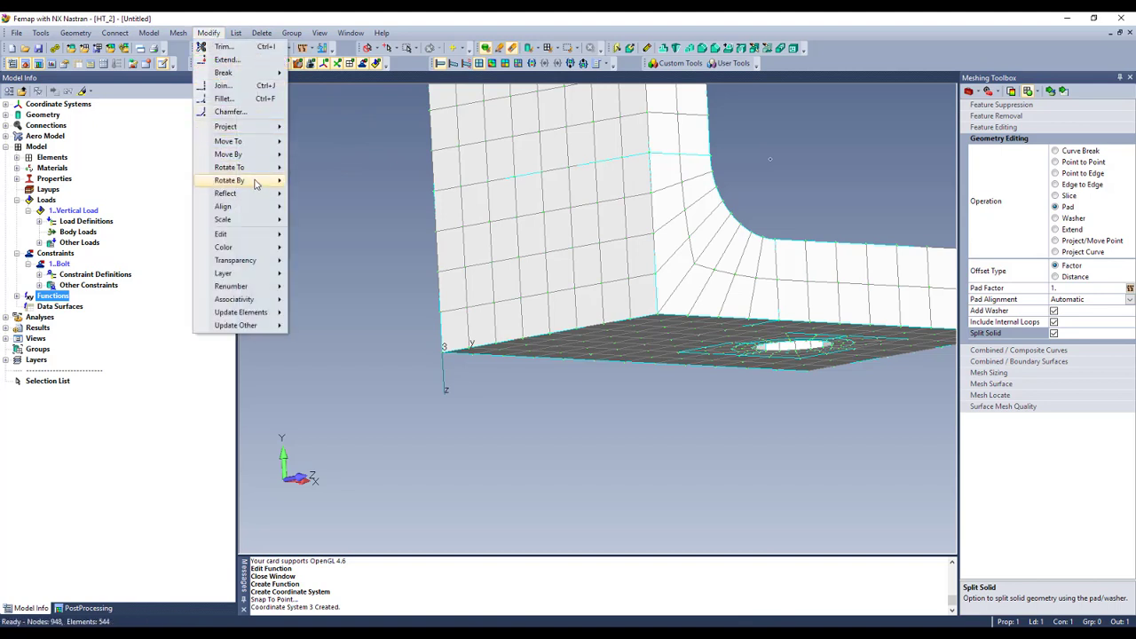
pyautogui.moveTo(255, 181)
pyautogui.click(325, 235)
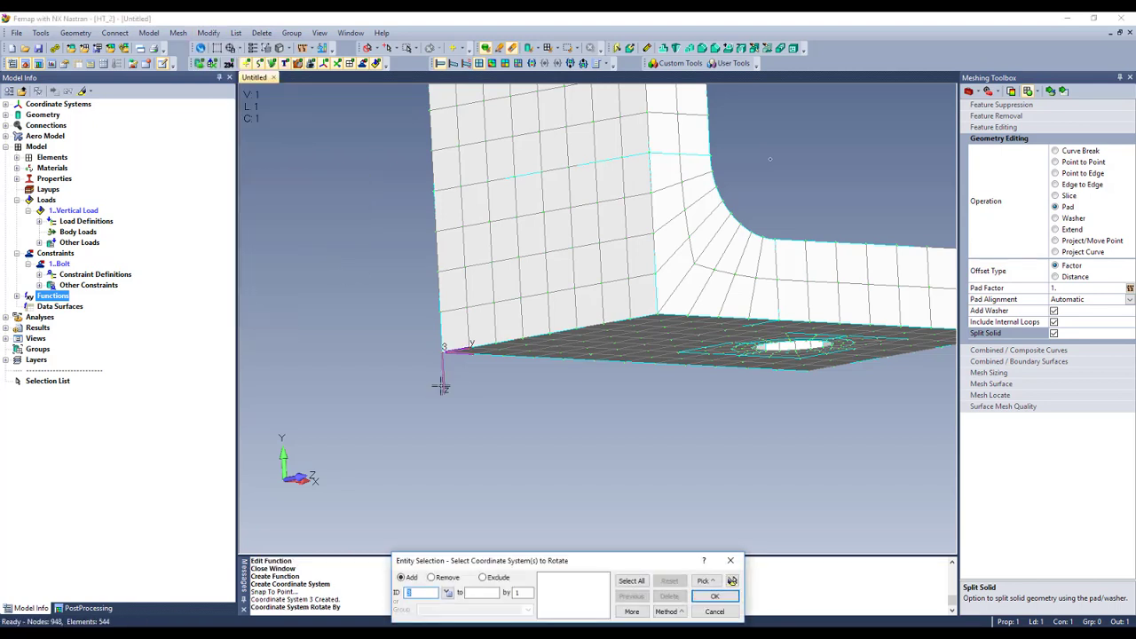
pyautogui.click(442, 388)
pyautogui.press('Return')
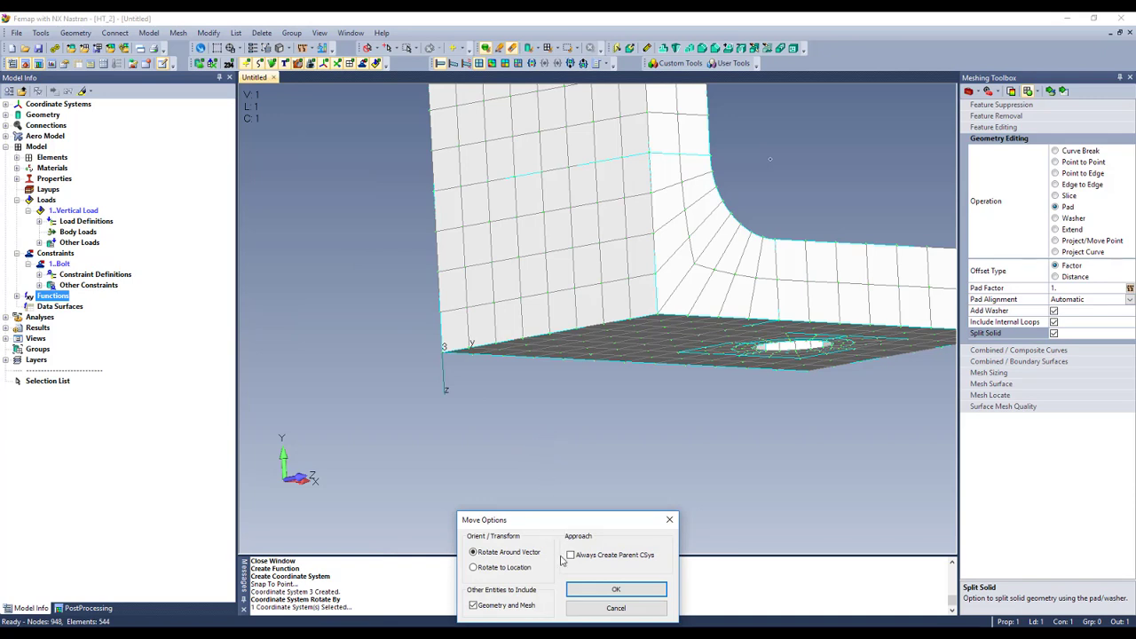
pyautogui.click(587, 591)
pyautogui.click(442, 354)
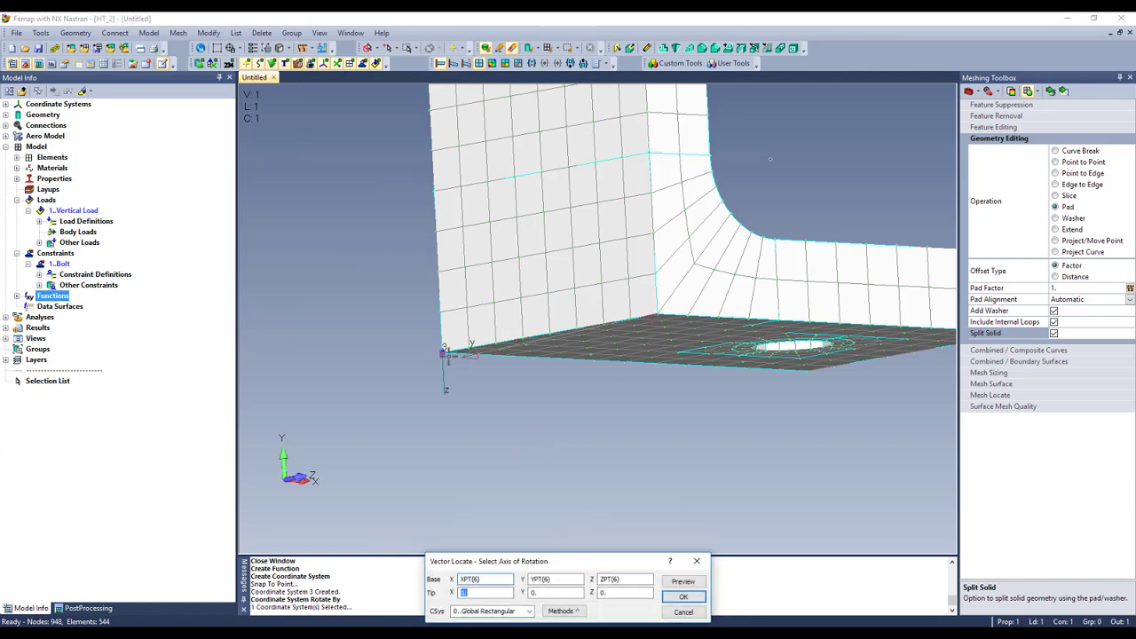
pyautogui.press('Return')
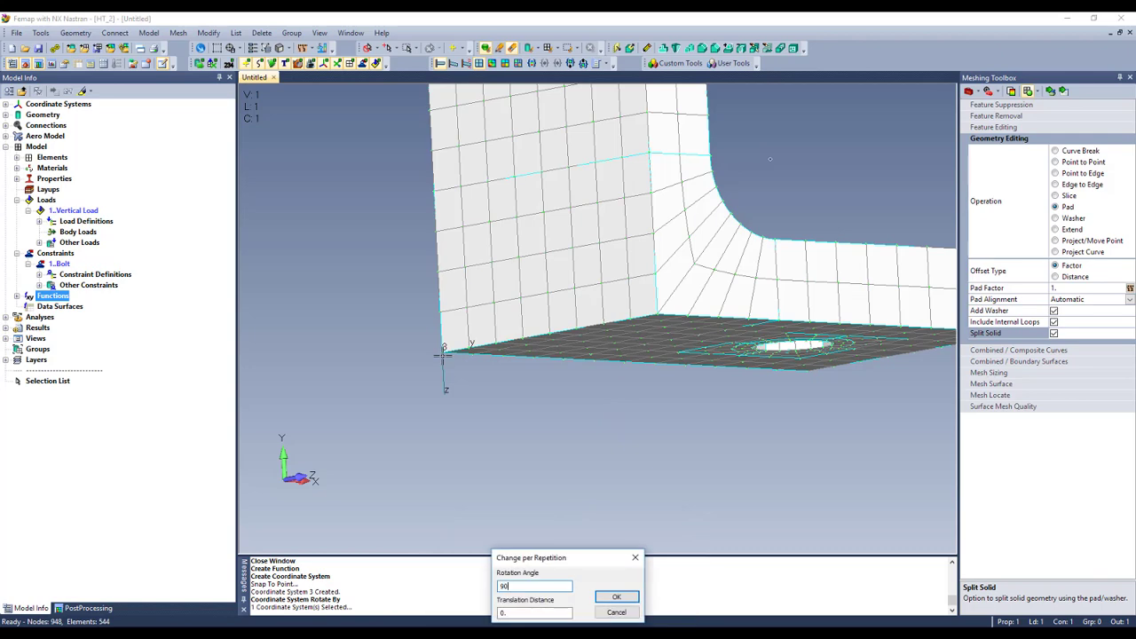
pyautogui.write('90')
pyautogui.press('Return')
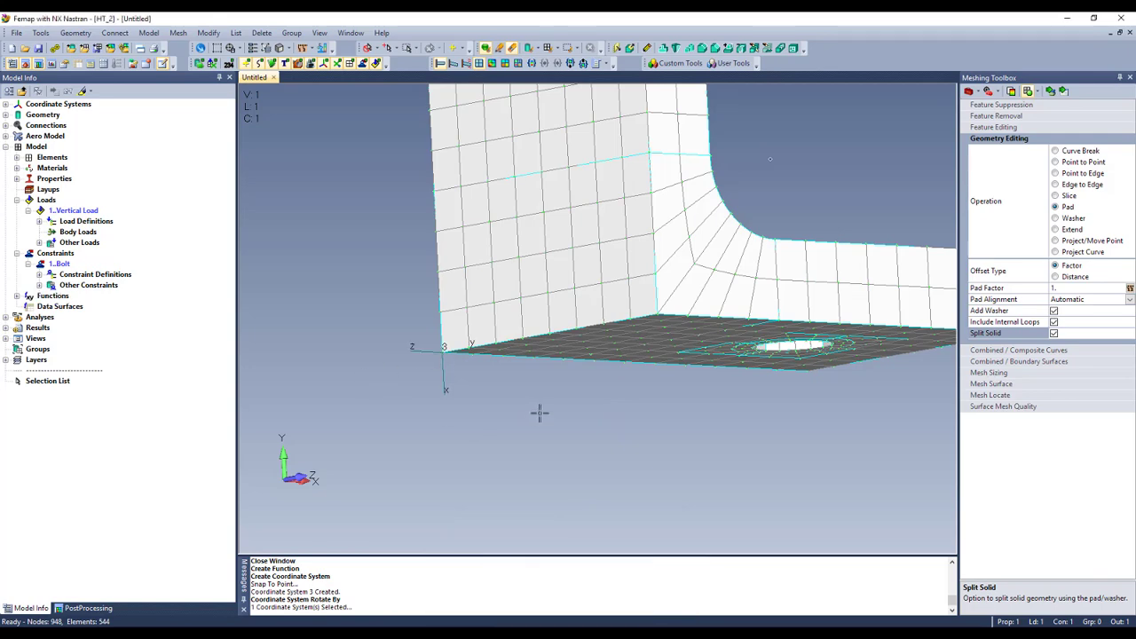
# Step: Create a new property and set its element type to Spring/Damper to Ground
pyautogui.moveTo(538, 413); pyautogui.dragTo(585, 325, button='middle')
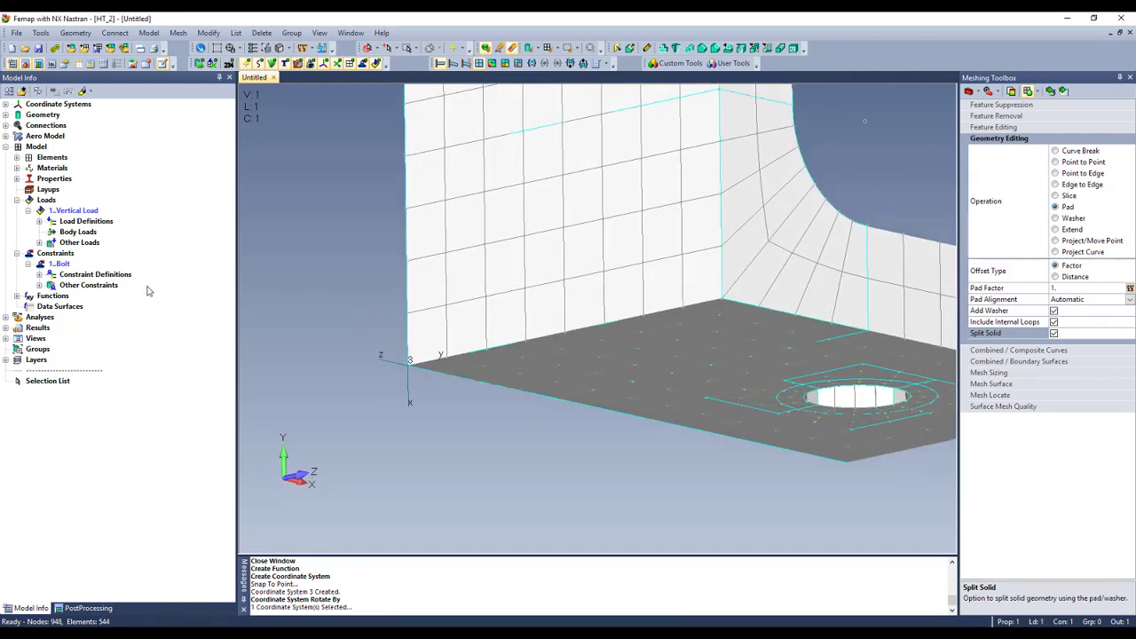
pyautogui.click(52, 179)
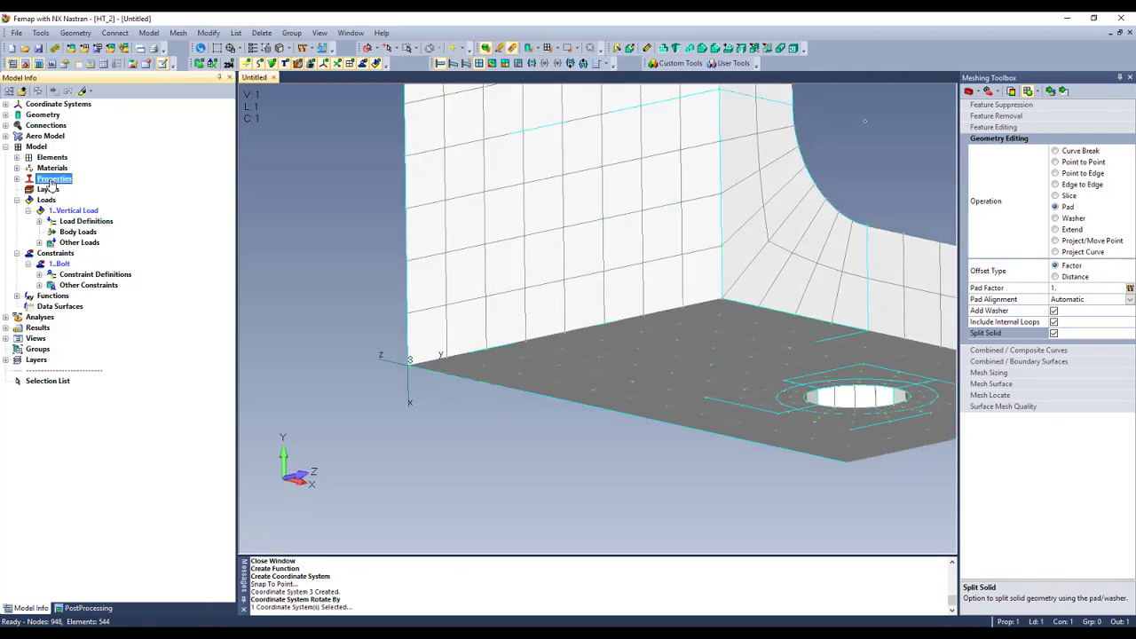
pyautogui.rightClick(50, 180)
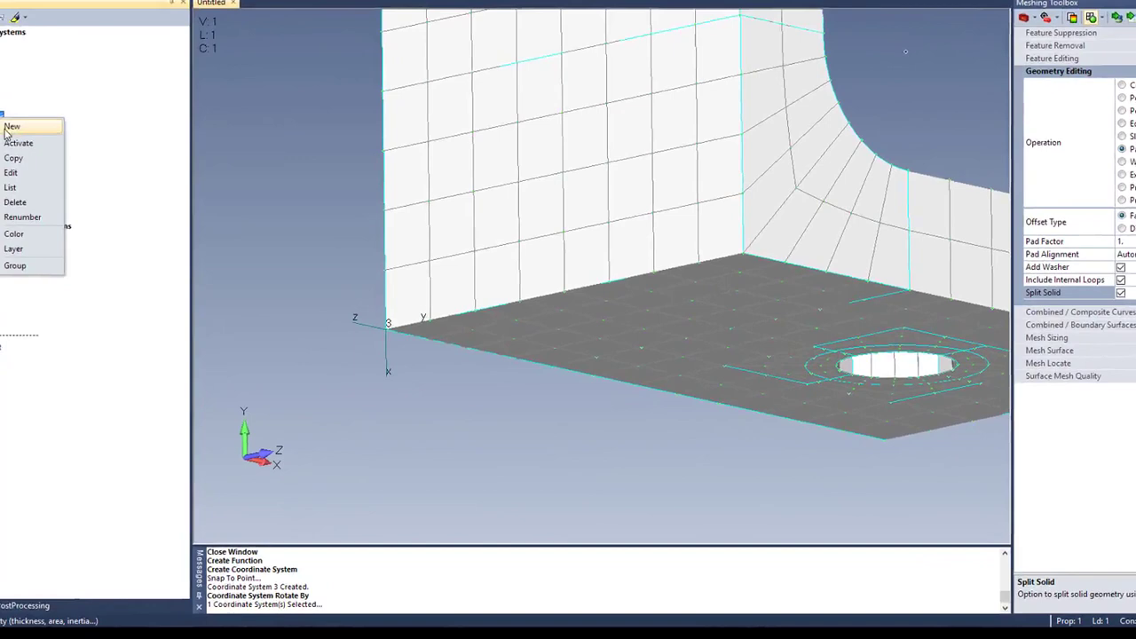
pyautogui.click(79, 186)
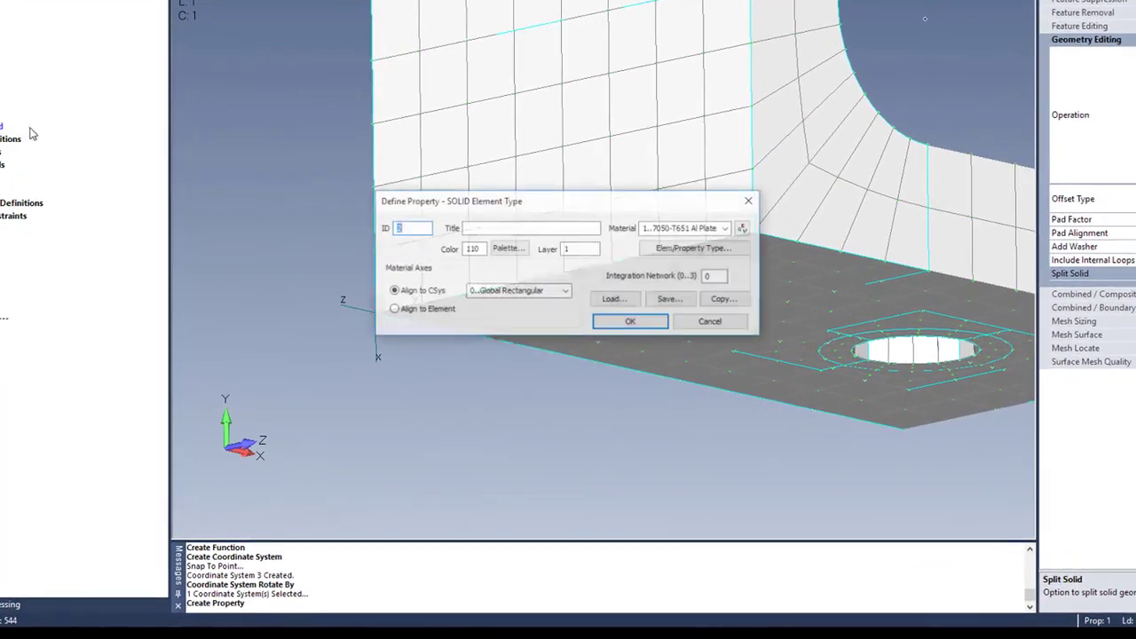
pyautogui.click(695, 247)
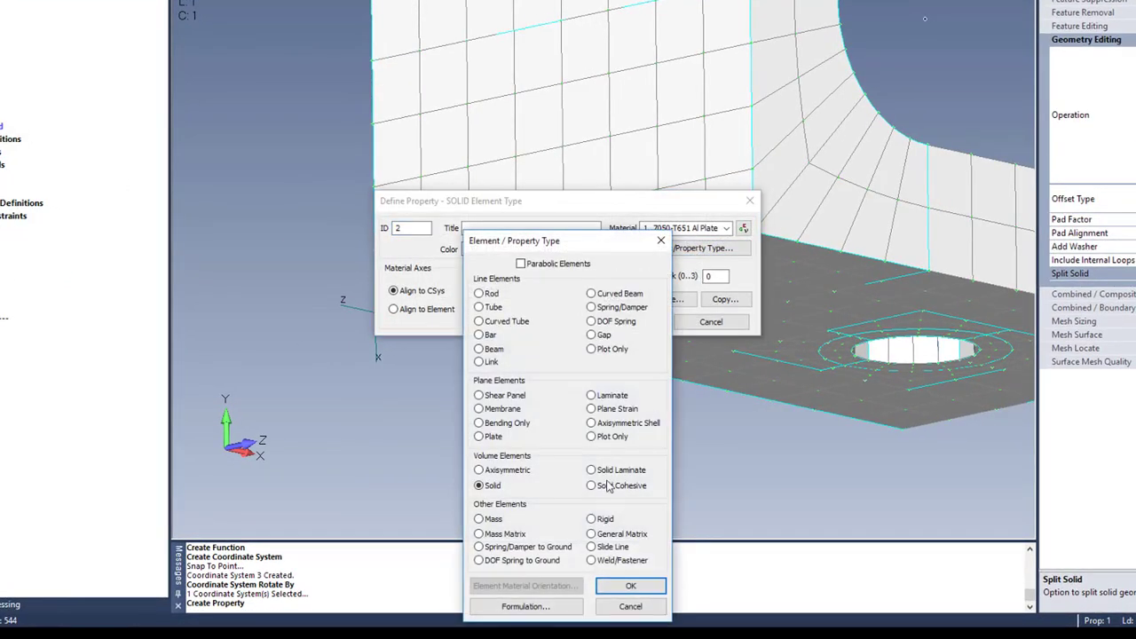
pyautogui.click(520, 559)
pyautogui.click(524, 547)
pyautogui.click(627, 586)
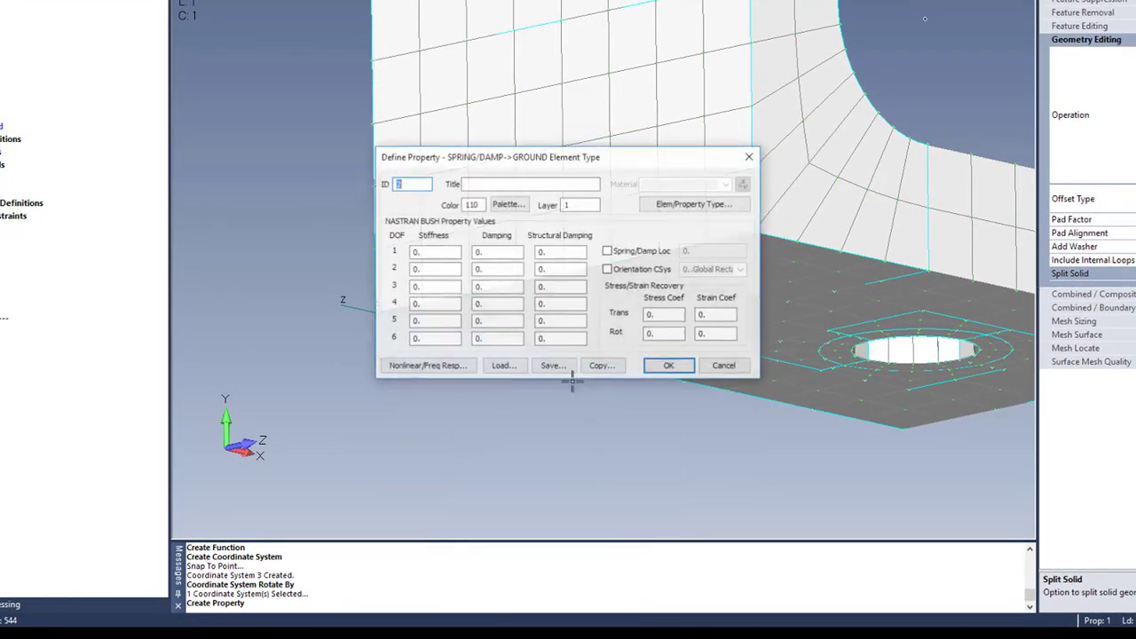
# Step: Set the spring property's DOF 1 stiffness to 1.0 and assign the Displacement vs. Force function to its DOF 1 nonlinear Force vs Displacement dependence
pyautogui.click(436, 252)
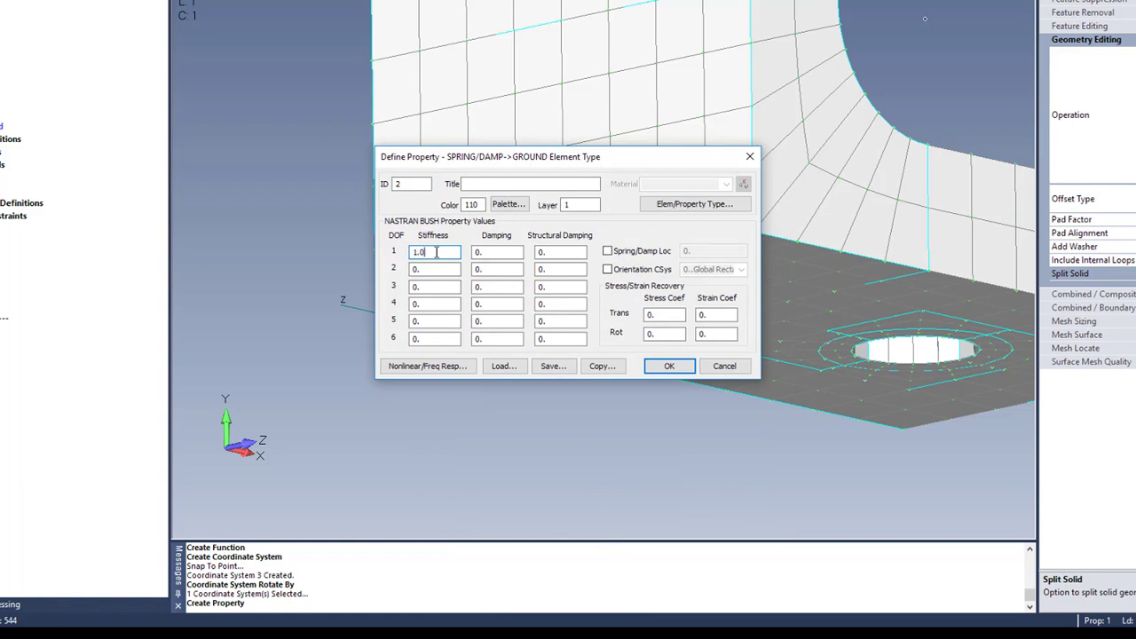
pyautogui.click(441, 365)
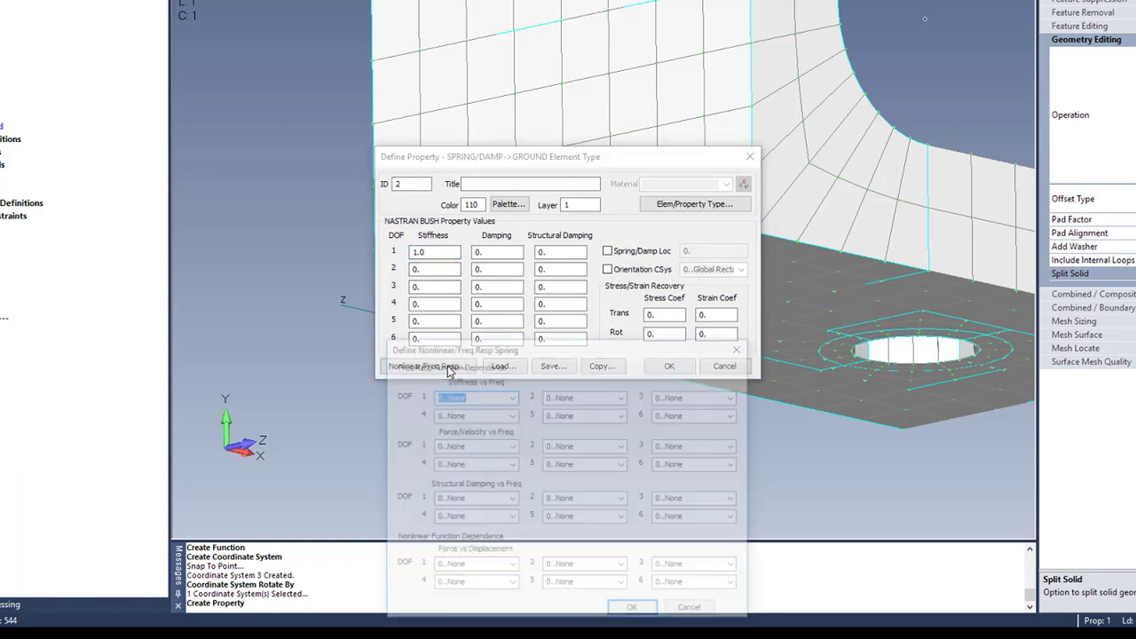
pyautogui.click(511, 567)
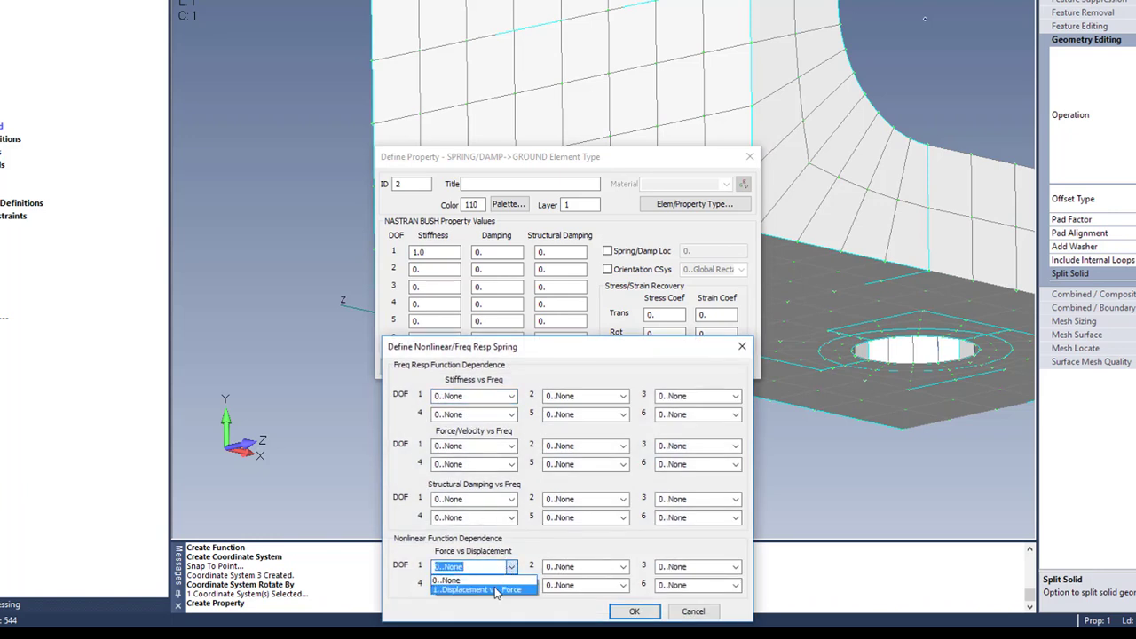
pyautogui.click(494, 590)
pyautogui.click(697, 612)
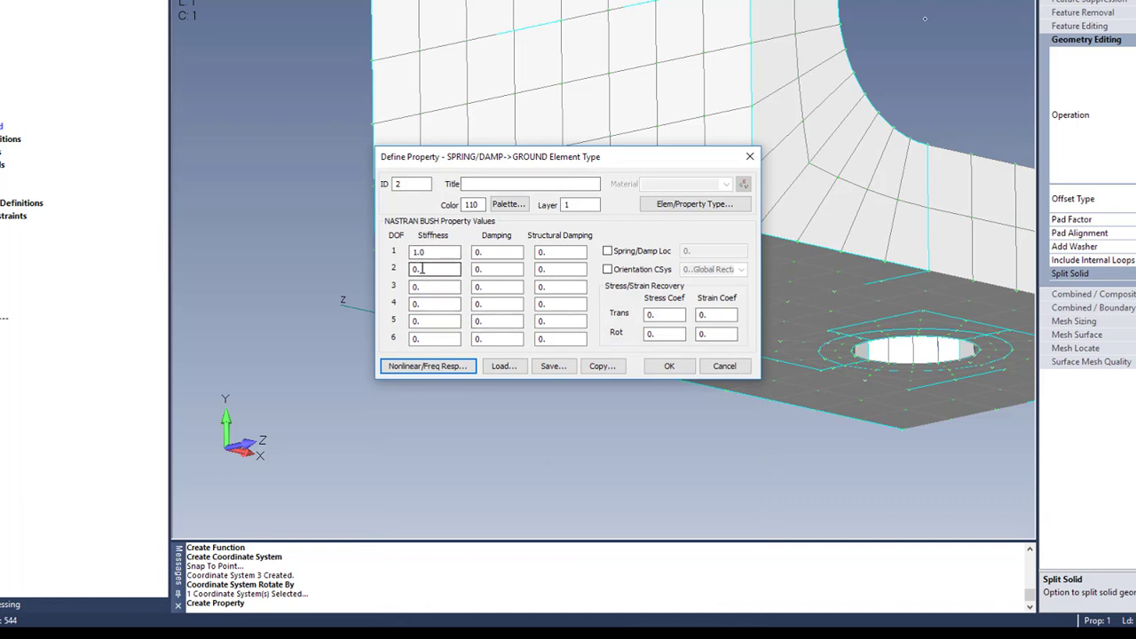
# Step: Orient the spring-to-ground property by coordinate system 3 and finish creating the property
pyautogui.click(607, 269)
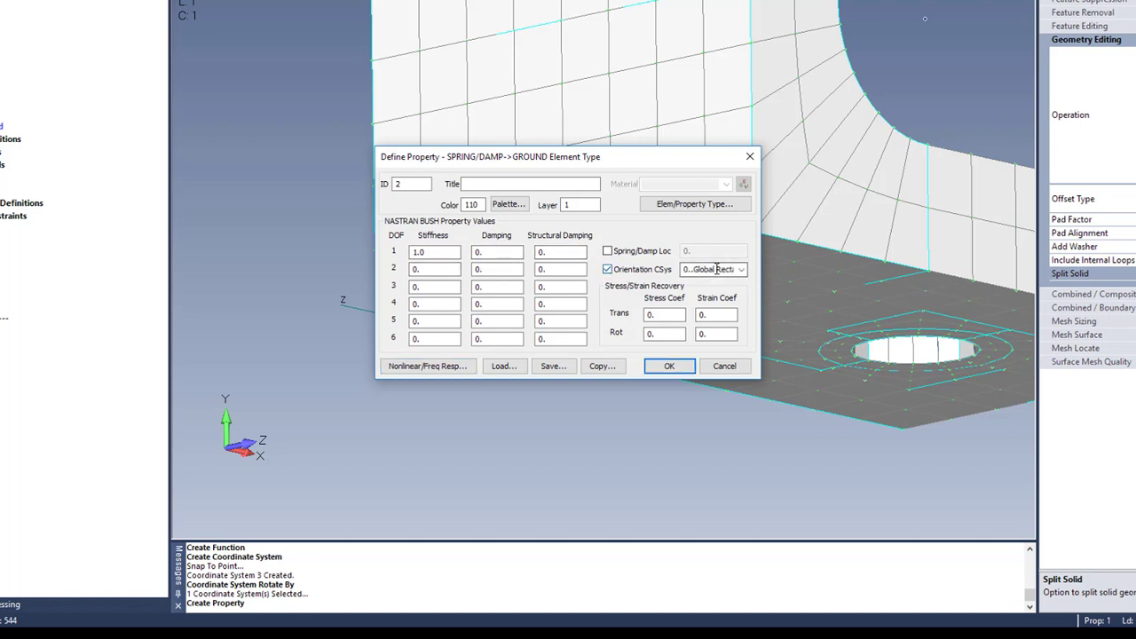
pyautogui.click(742, 269)
pyautogui.click(723, 317)
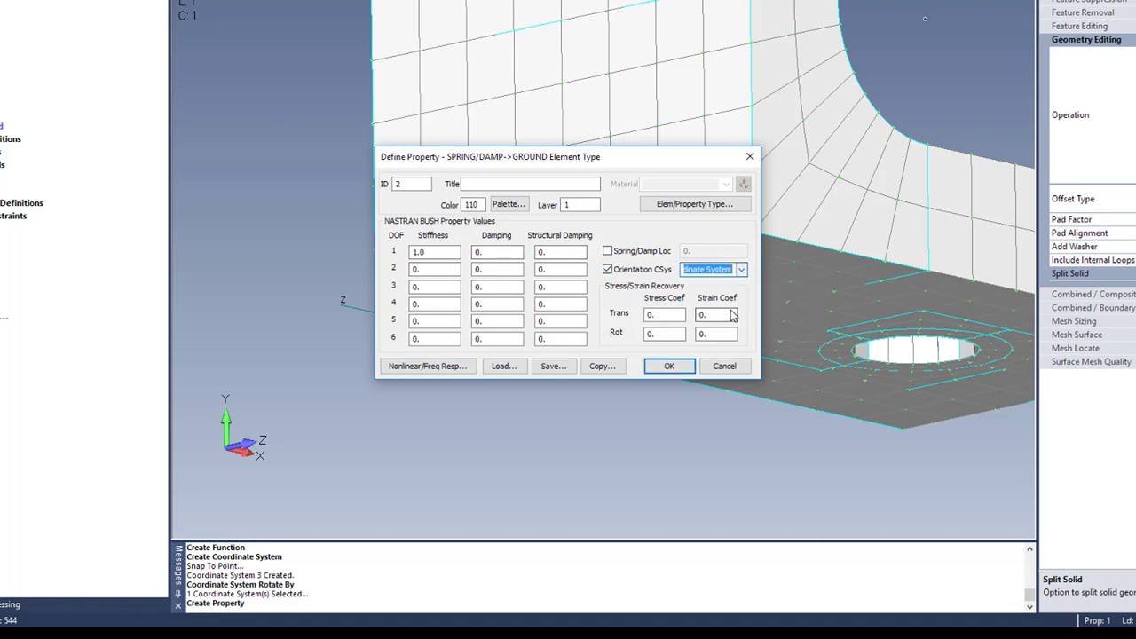
pyautogui.click(669, 366)
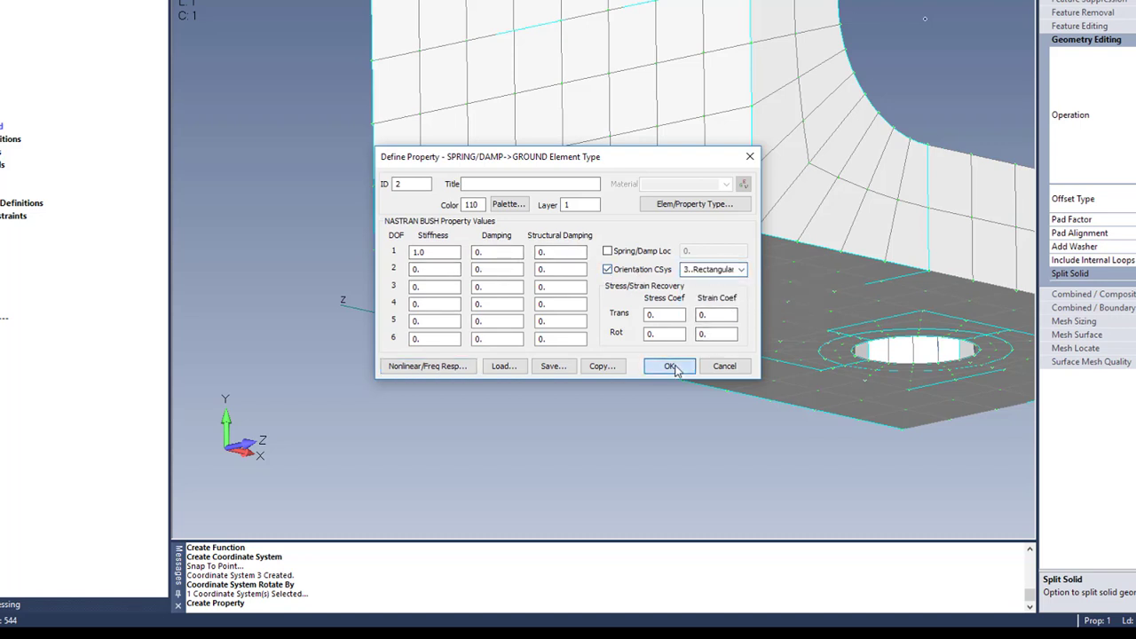
pyautogui.click(724, 366)
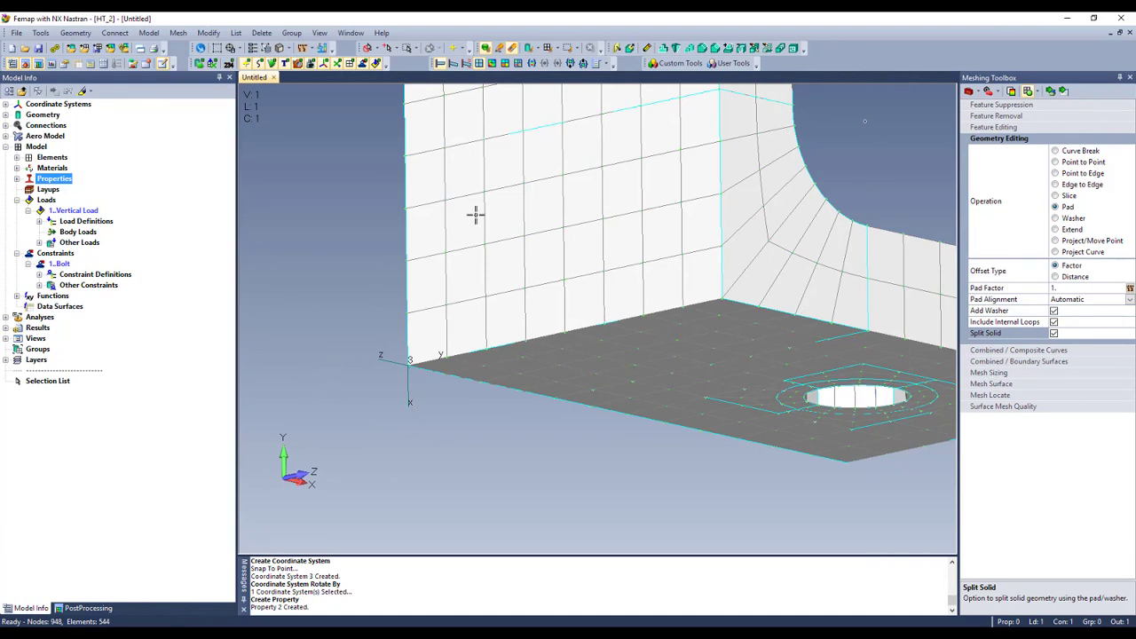
# Step: Open the API Programming window and load the script that creates spring-to-ground elements on selected nodes
pyautogui.hotkey('ctrl', 'e')
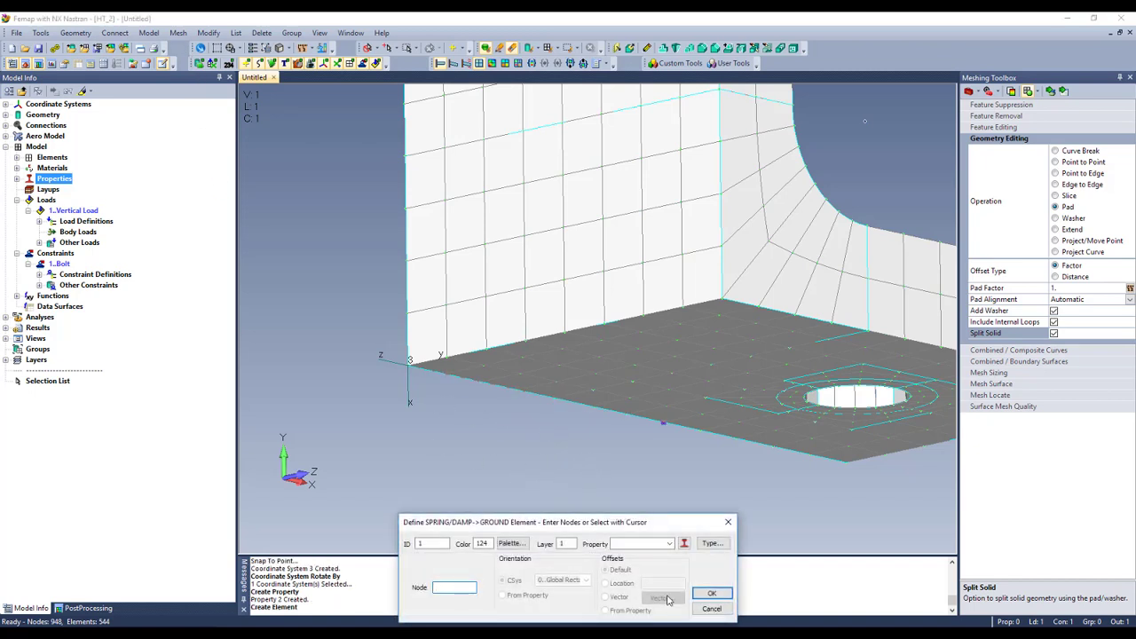
pyautogui.click(714, 609)
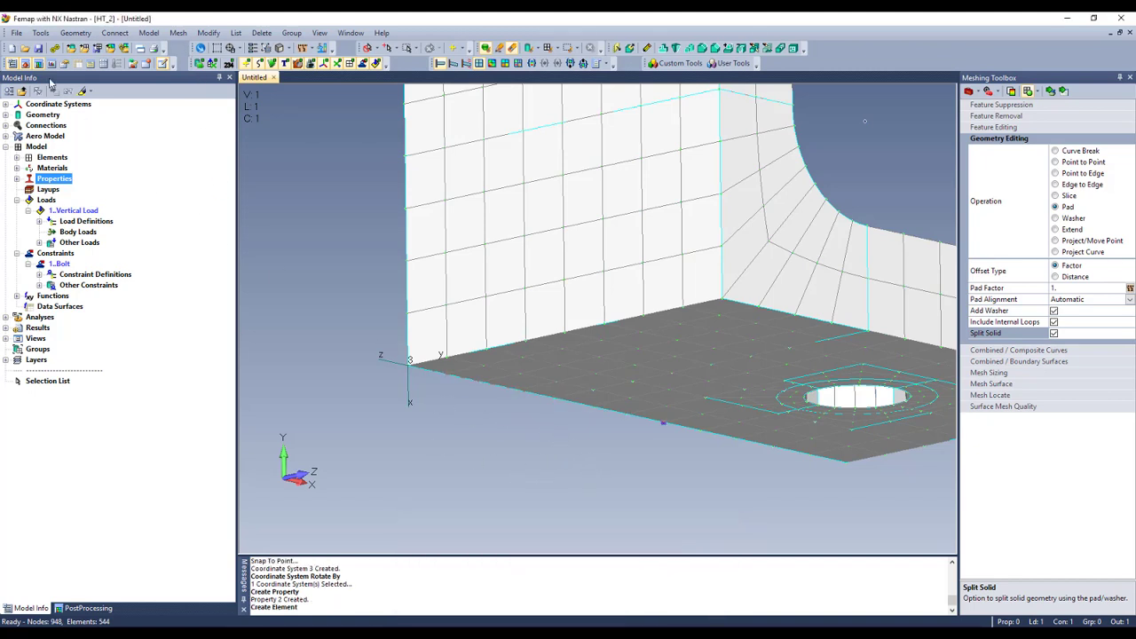
pyautogui.click(41, 33)
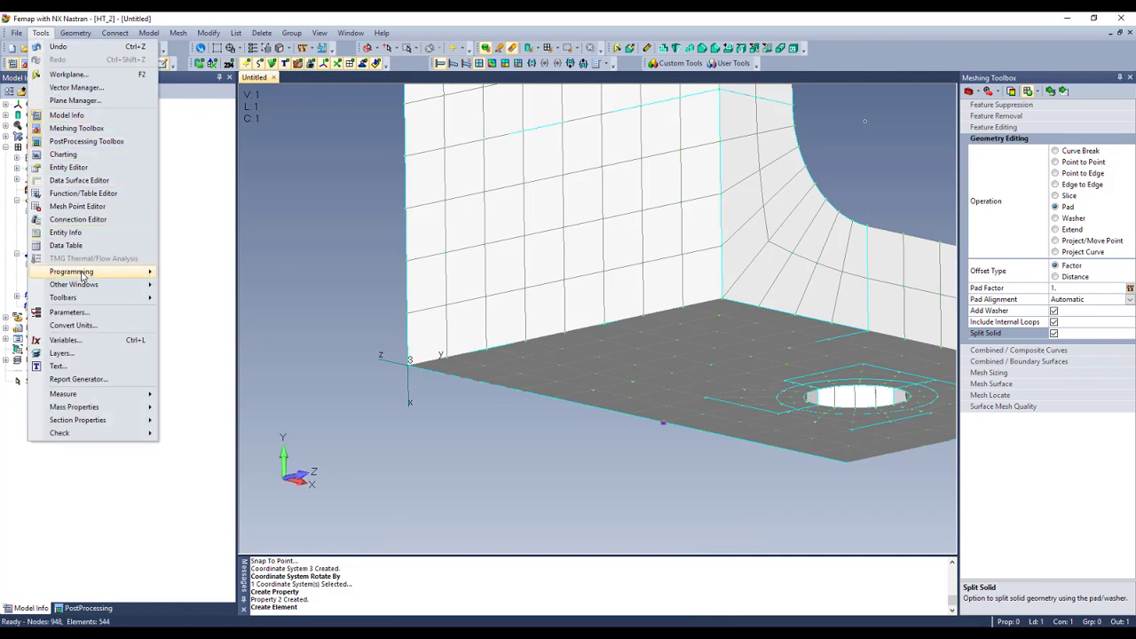
pyautogui.moveTo(85, 271)
pyautogui.click(182, 272)
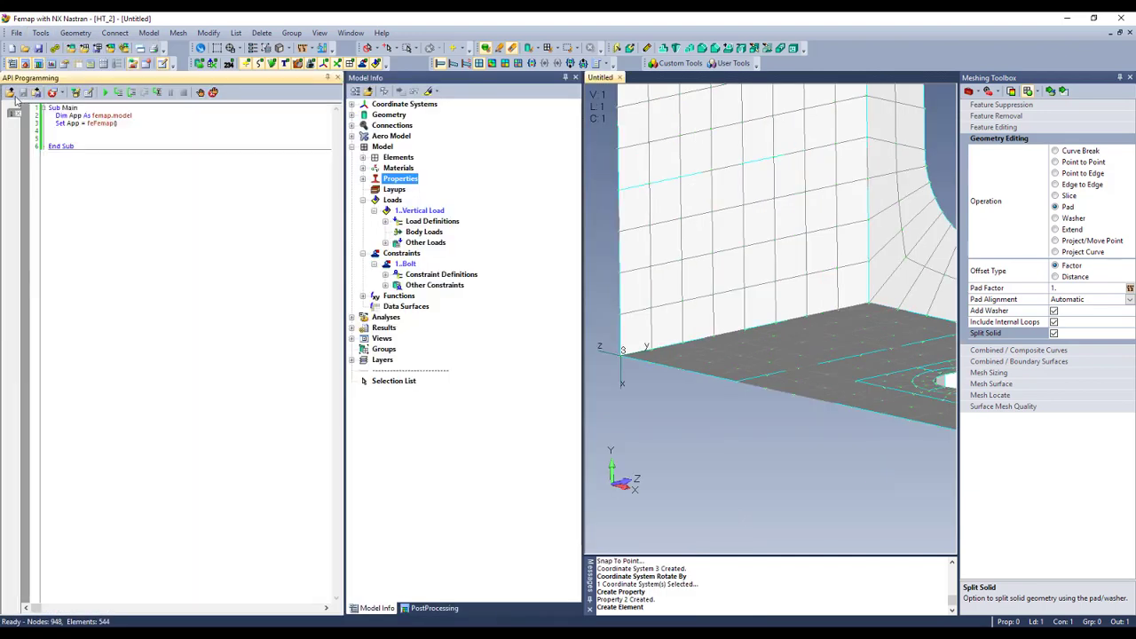
pyautogui.click(11, 92)
pyautogui.doubleClick(497, 251)
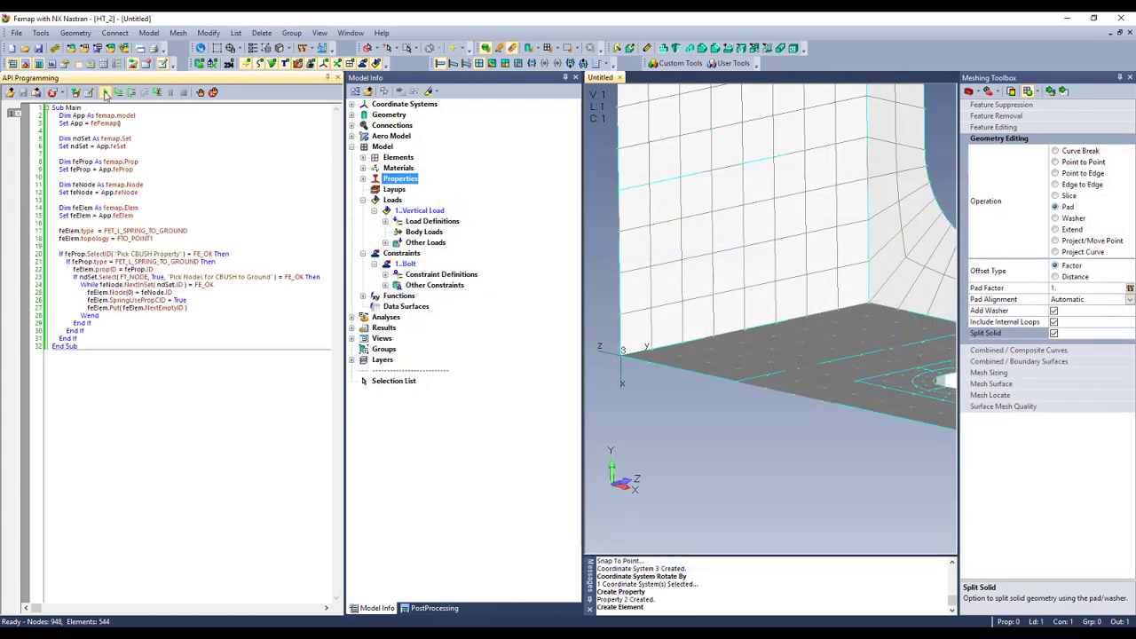
# Step: Run the script and choose the SPRING/DAMP->GROUND property as the CBUSH property
pyautogui.click(104, 93)
pyautogui.click(558, 556)
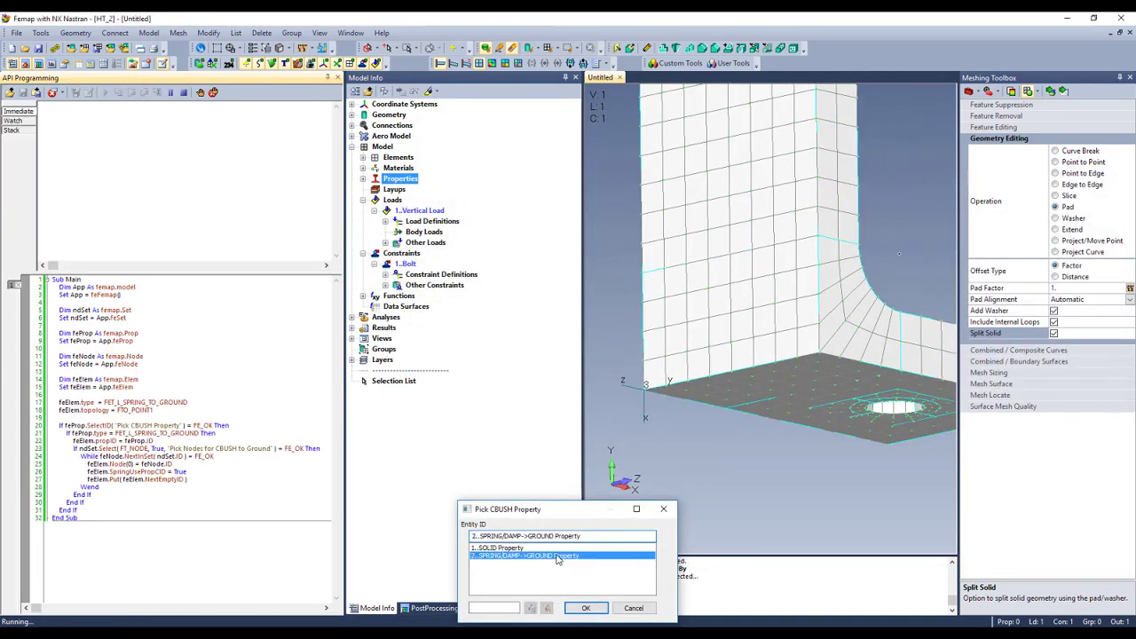
pyautogui.doubleClick(557, 556)
# Step: Create ground springs on all nodes of the bracket's bottom face, selecting the nodes by adjacent element faces
pyautogui.click(679, 611)
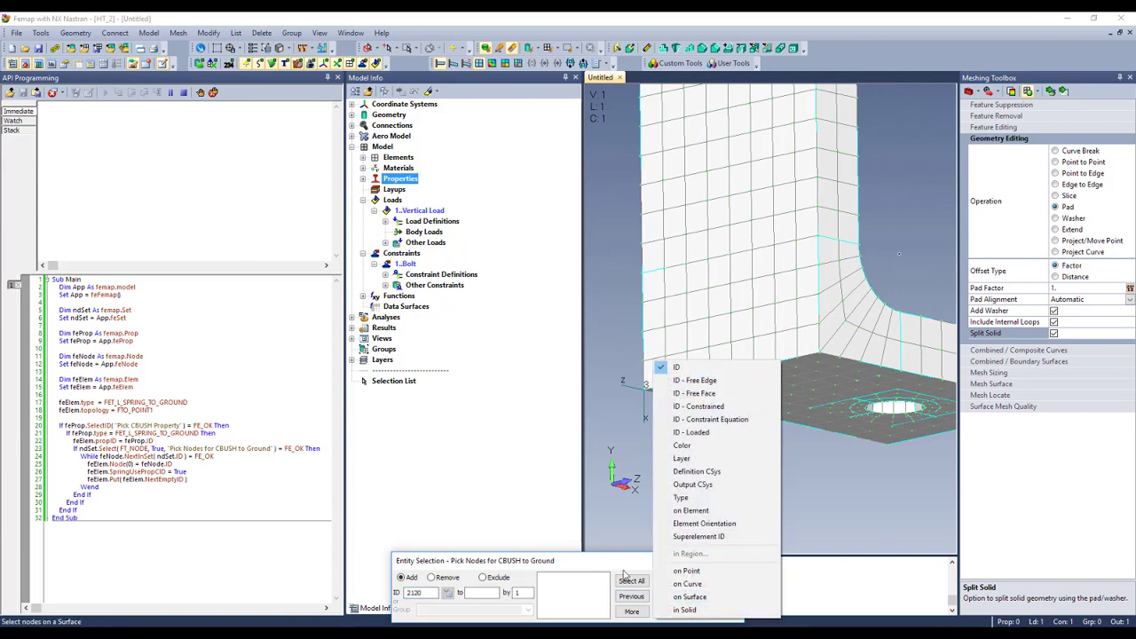
pyautogui.click(688, 596)
pyautogui.click(714, 580)
pyautogui.click(726, 523)
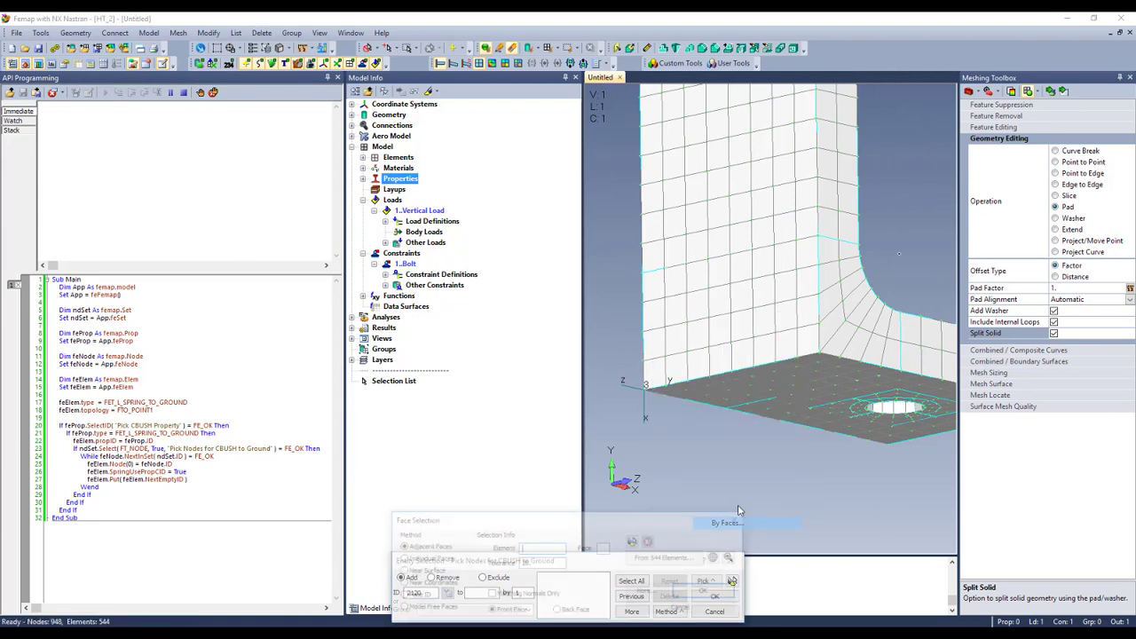
pyautogui.scroll(3, 771, 391)
pyautogui.click(770, 418)
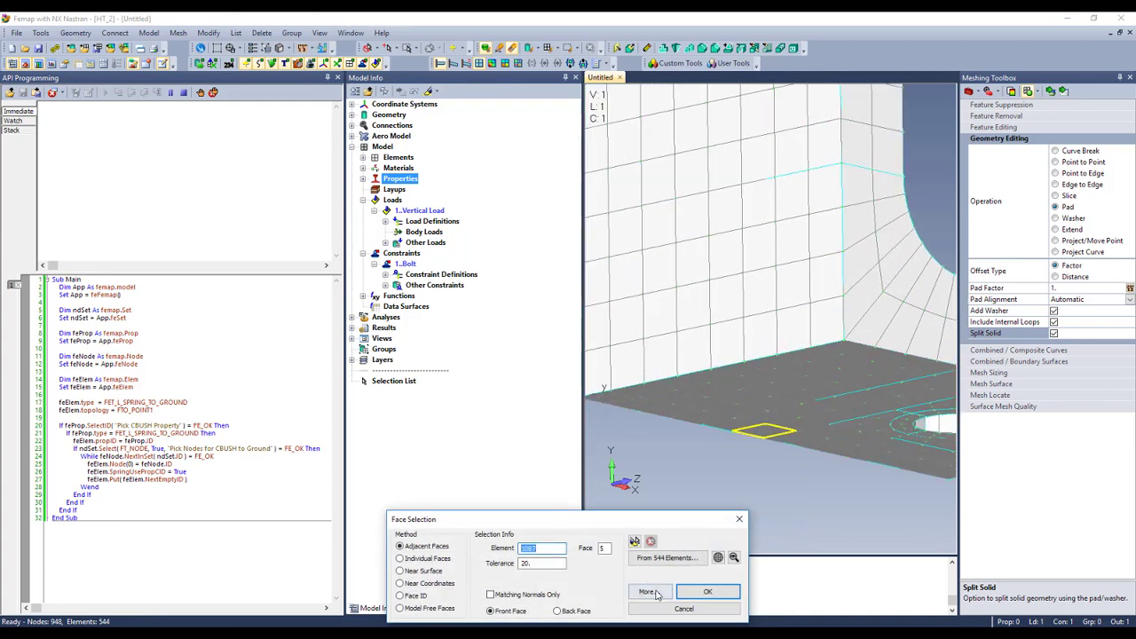
pyautogui.click(636, 540)
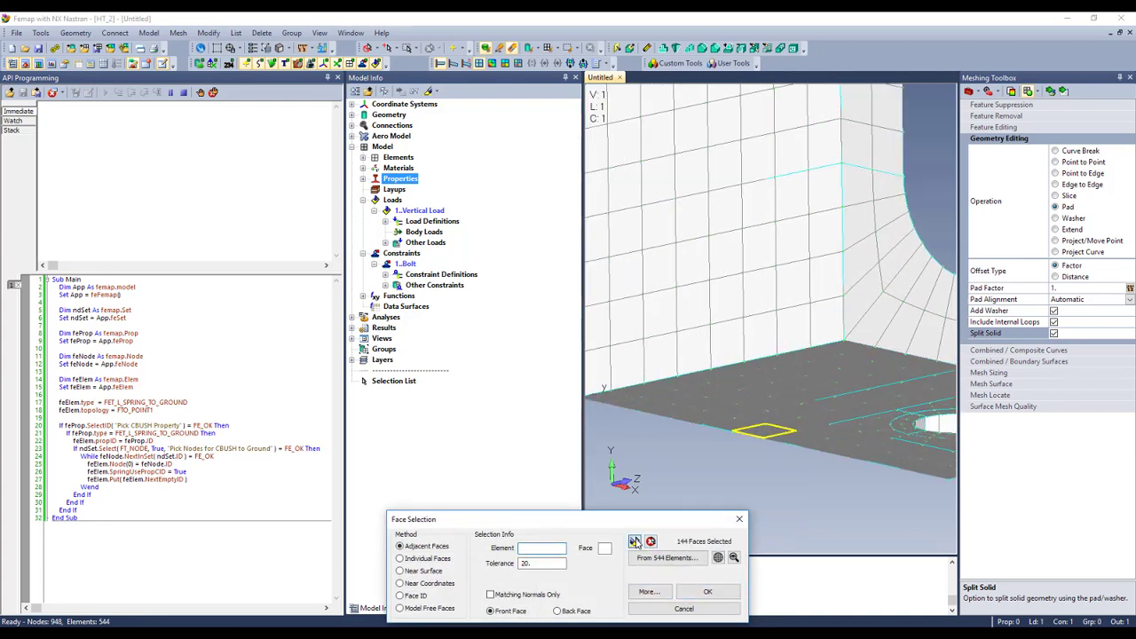
pyautogui.click(703, 592)
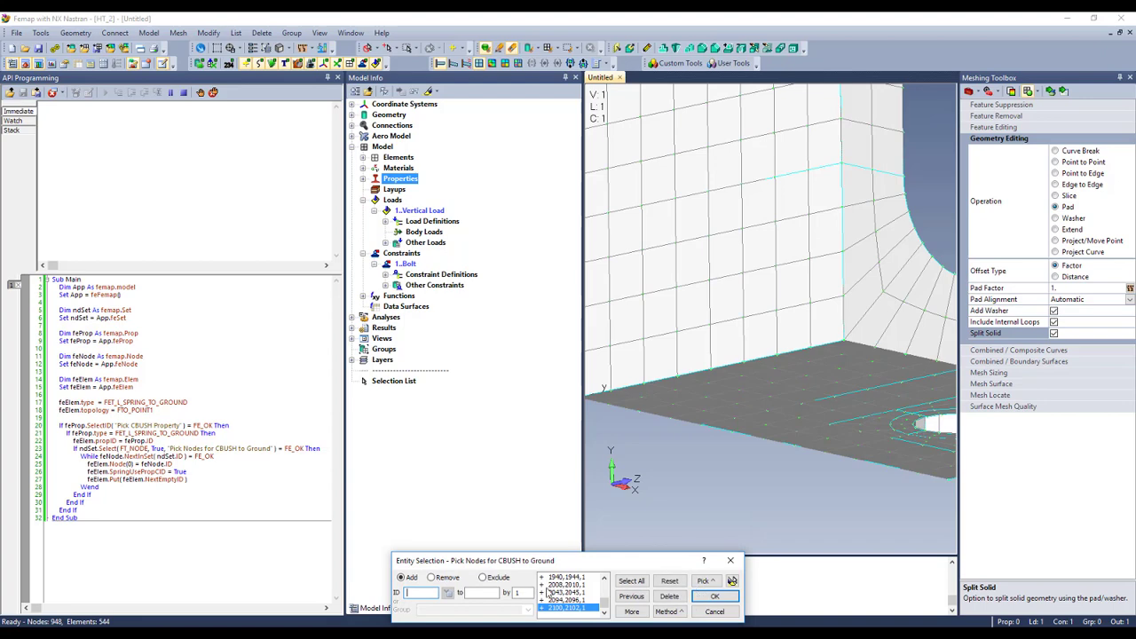
pyautogui.click(714, 596)
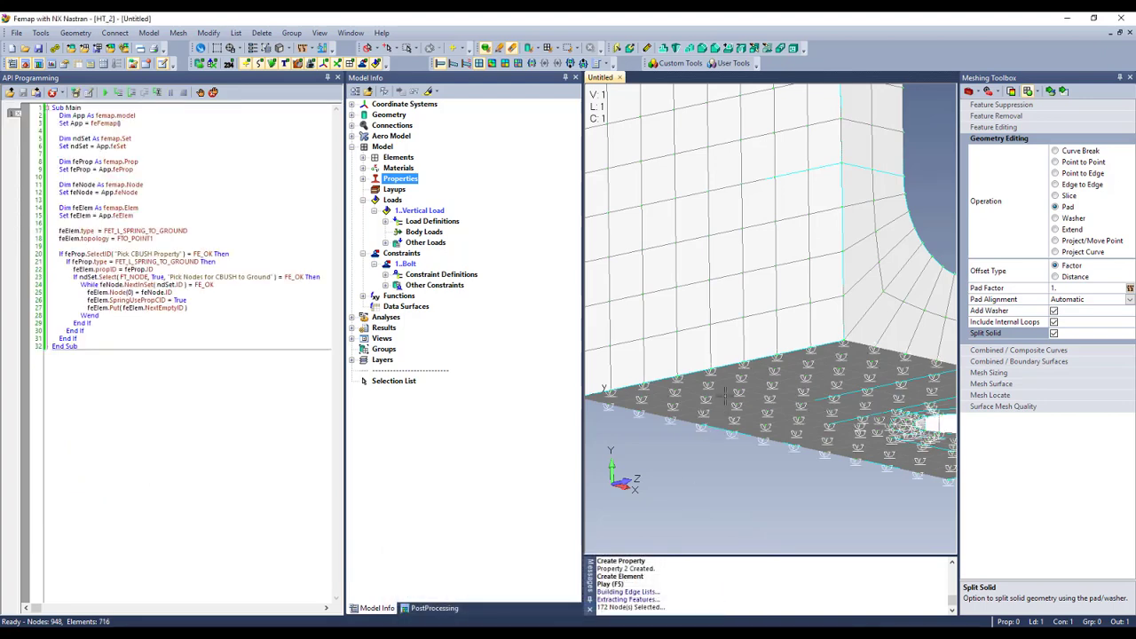
# Step: Close the API Programming window and examine the ground springs on the bottom face and the constraints around the bolt hole
pyautogui.moveTo(725, 396); pyautogui.dragTo(454, 280, button='middle')
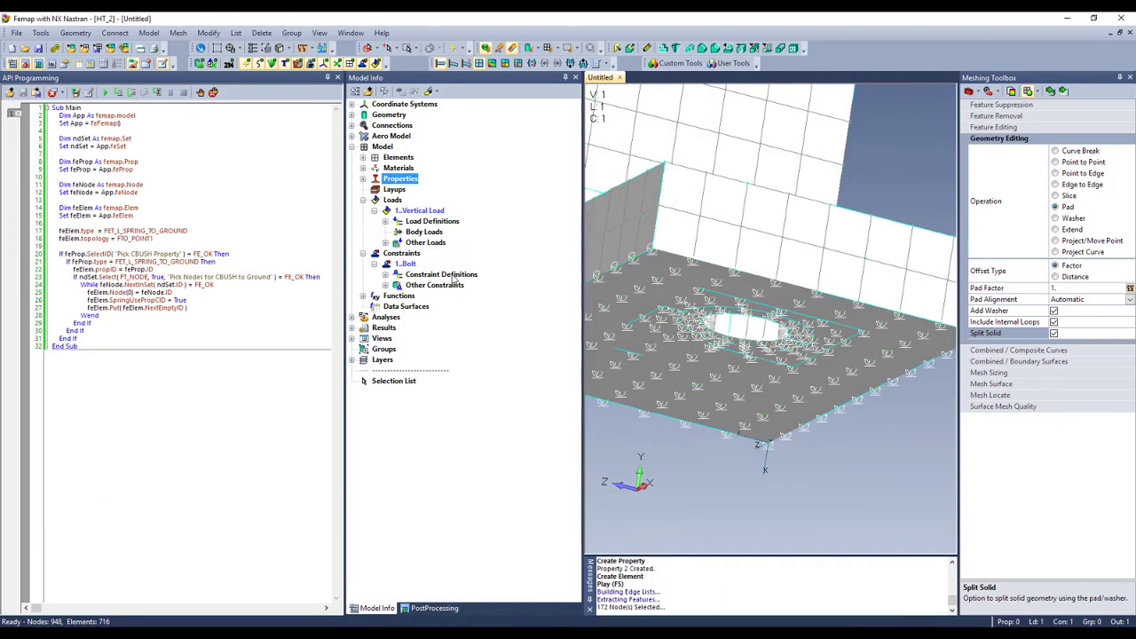
pyautogui.click(335, 79)
pyautogui.click(336, 79)
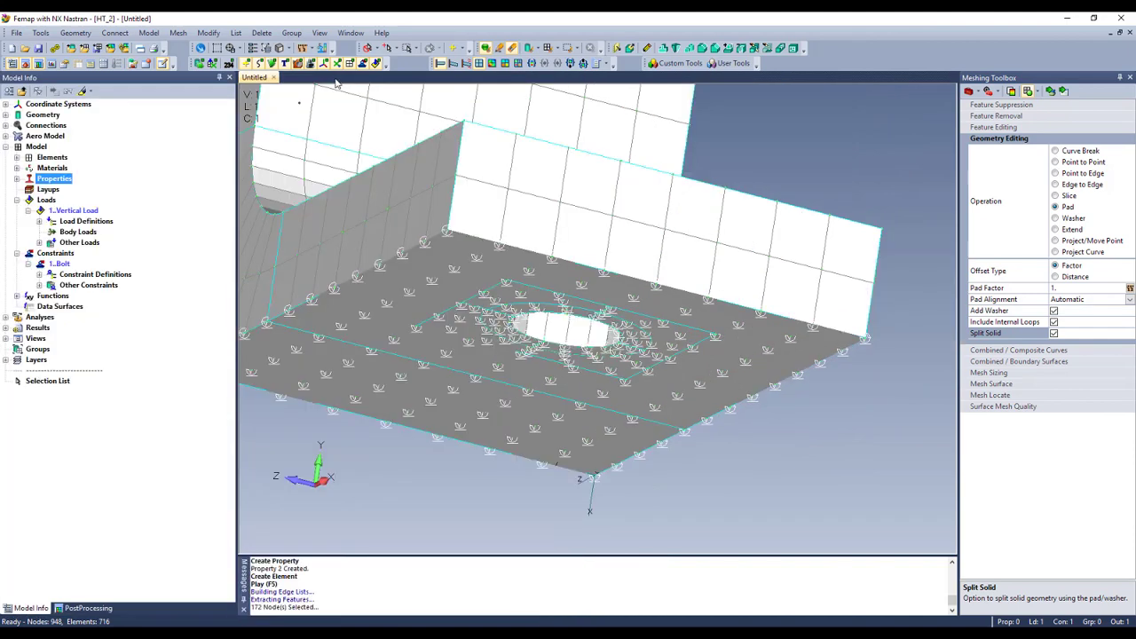
pyautogui.moveTo(545, 295); pyautogui.dragTo(561, 349, button='middle')
pyautogui.moveTo(547, 253); pyautogui.dragTo(621, 371, button='middle')
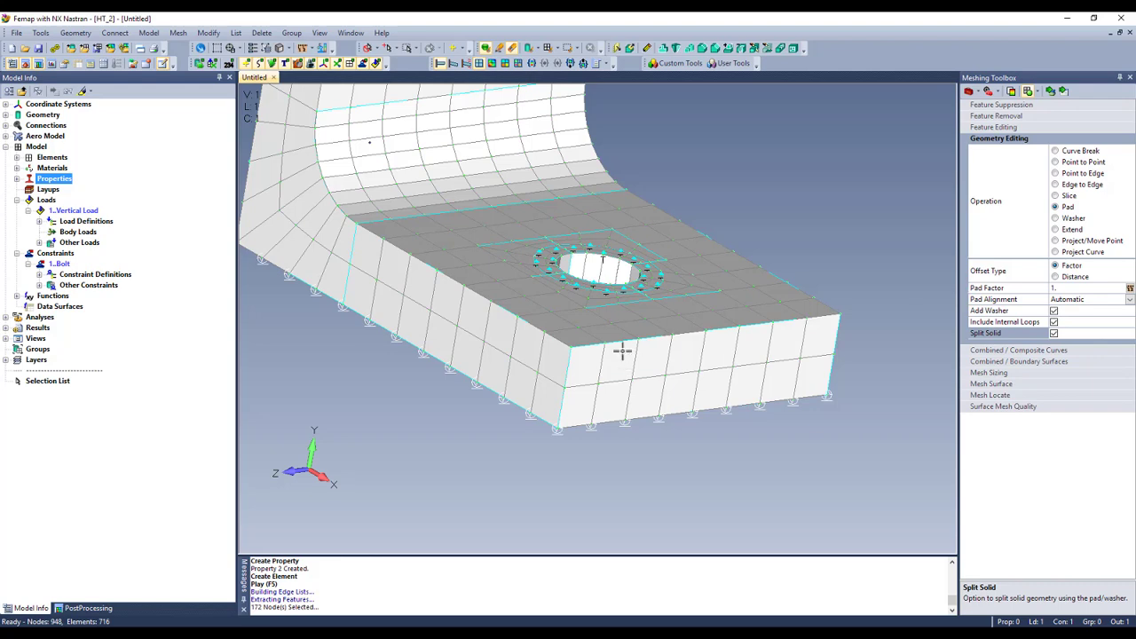
pyautogui.moveTo(581, 305)
pyautogui.mouseDown(button='middle')
pyautogui.moveTo(568, 292)
pyautogui.moveTo(577, 302)
pyautogui.mouseUp(button='middle')
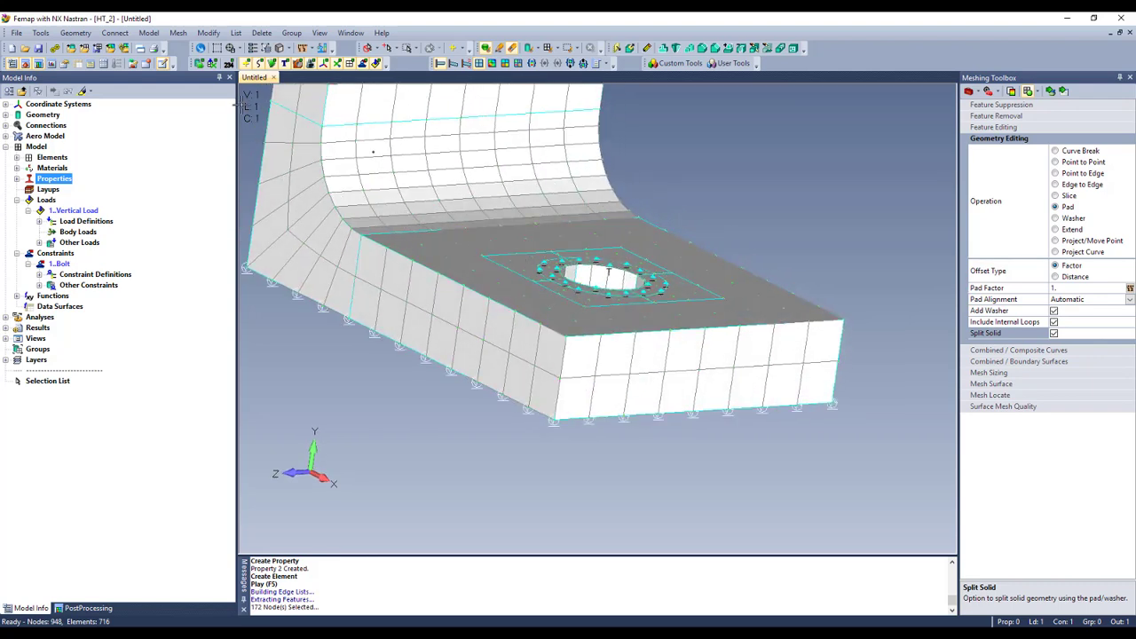
# Step: Create a new NX Nastran analysis set of type Multi-Step Structural
pyautogui.click(147, 34)
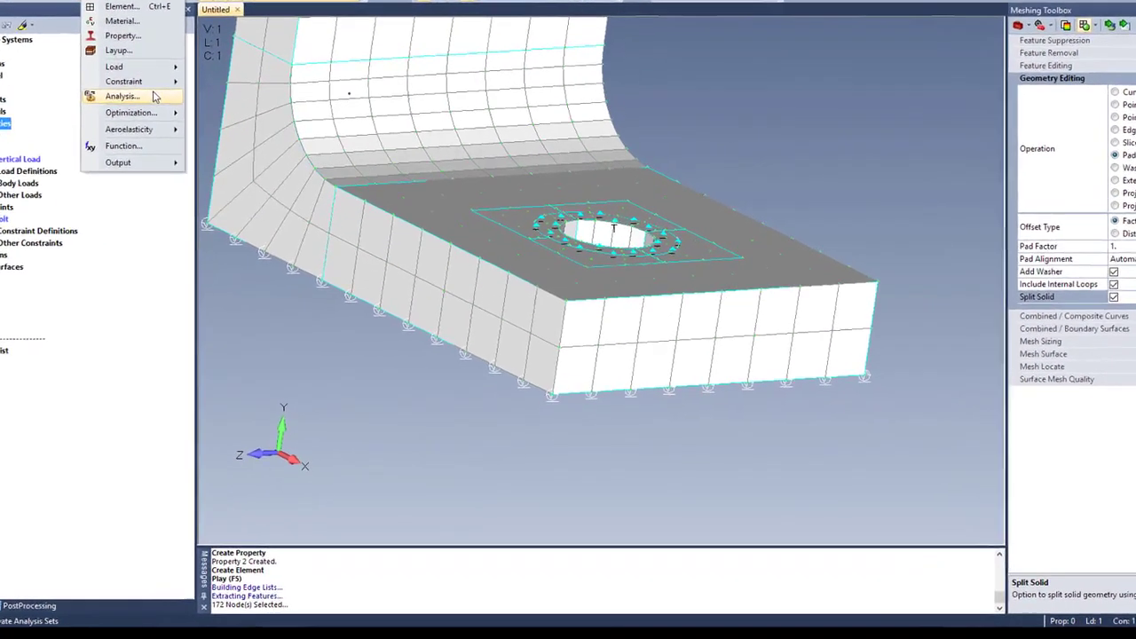
pyautogui.click(153, 96)
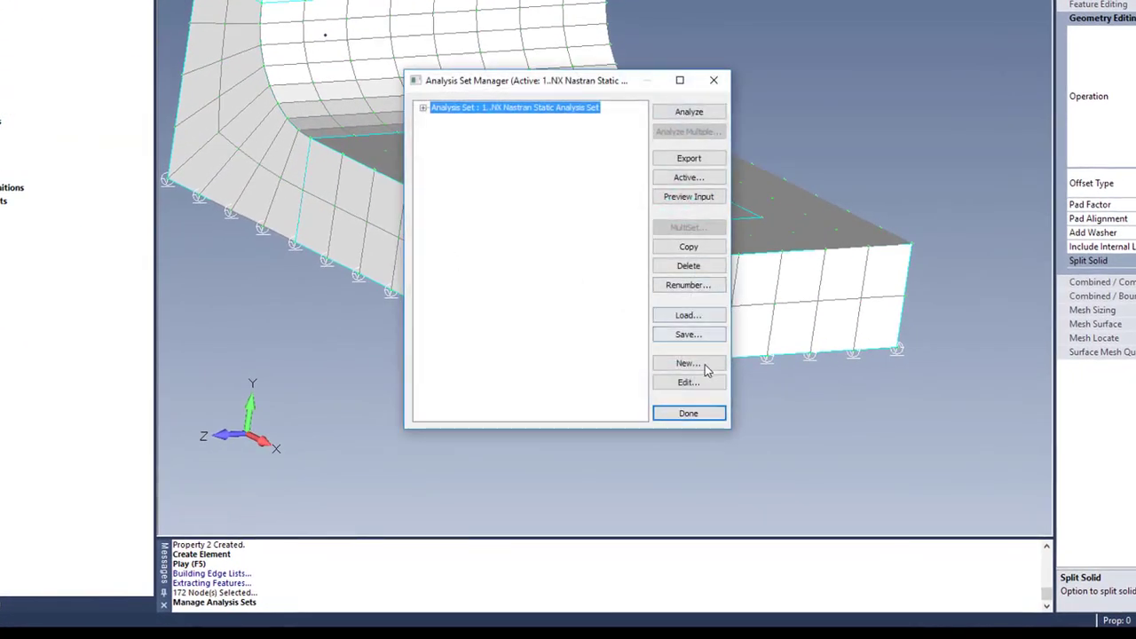
pyautogui.click(688, 363)
pyautogui.click(672, 494)
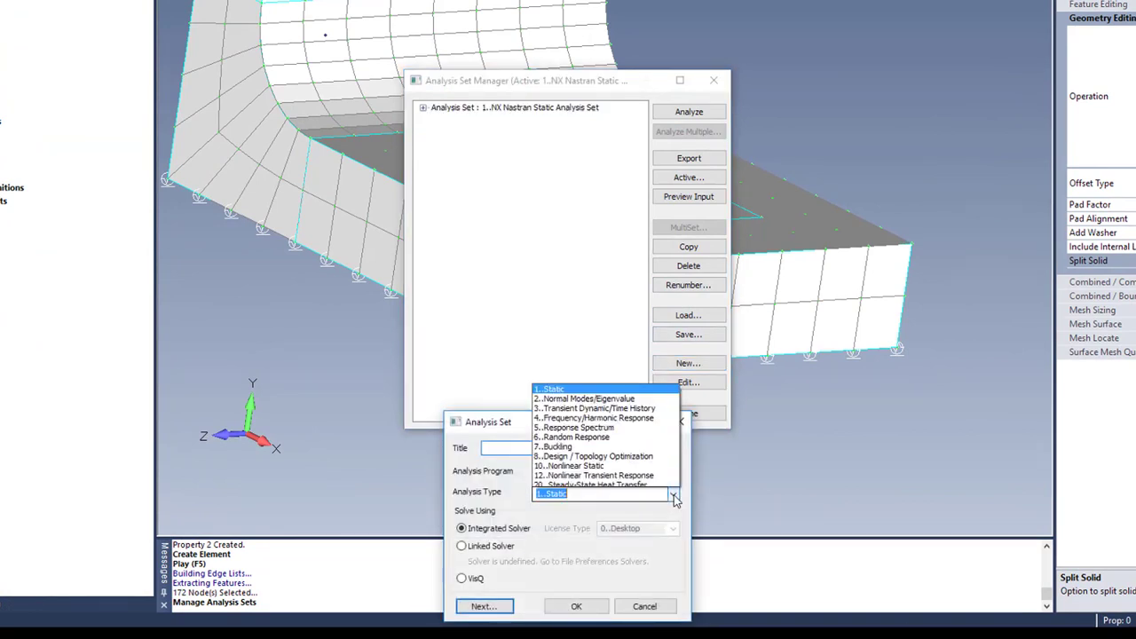
pyautogui.click(590, 471)
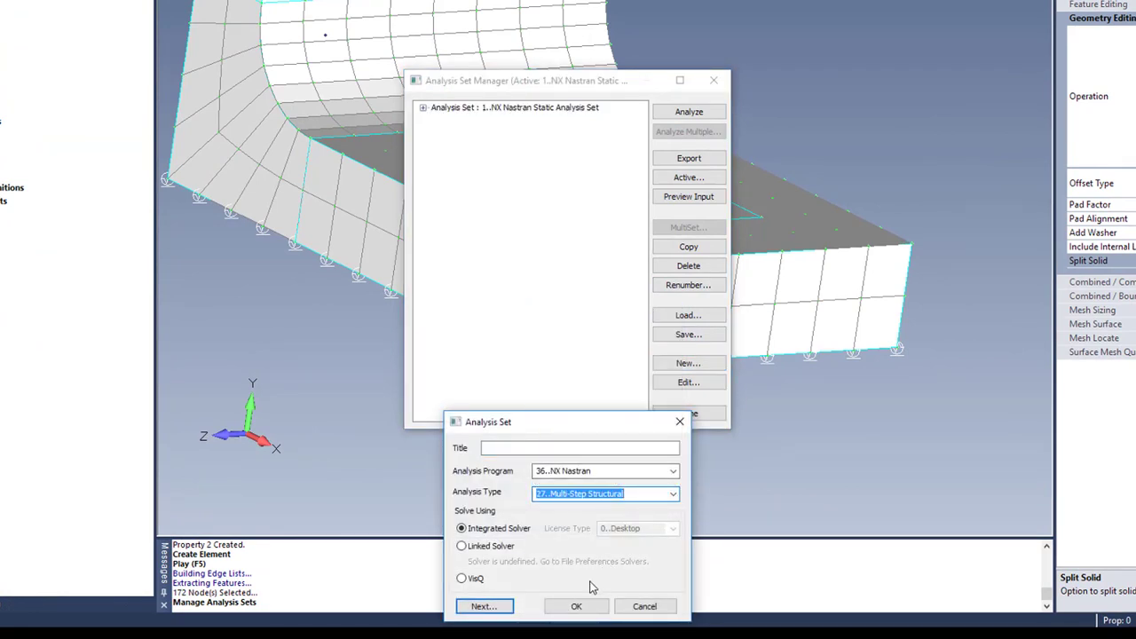
pyautogui.click(577, 607)
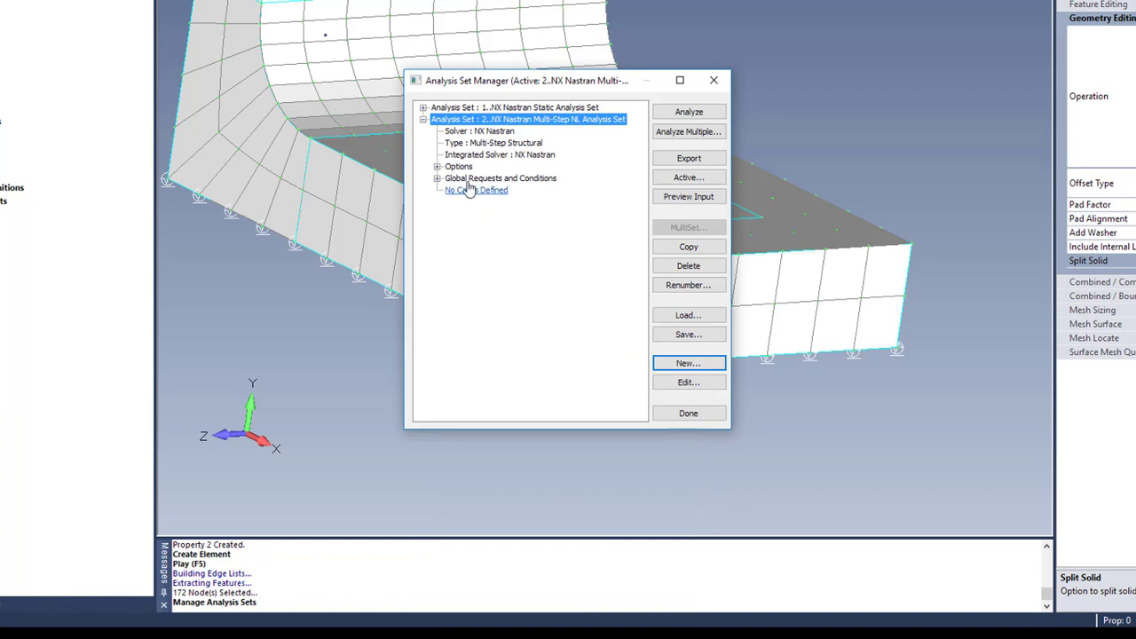
# Step: Set the new analysis set's first time step row to end time .01, 25 increments and All Times output frequency
pyautogui.click(437, 167)
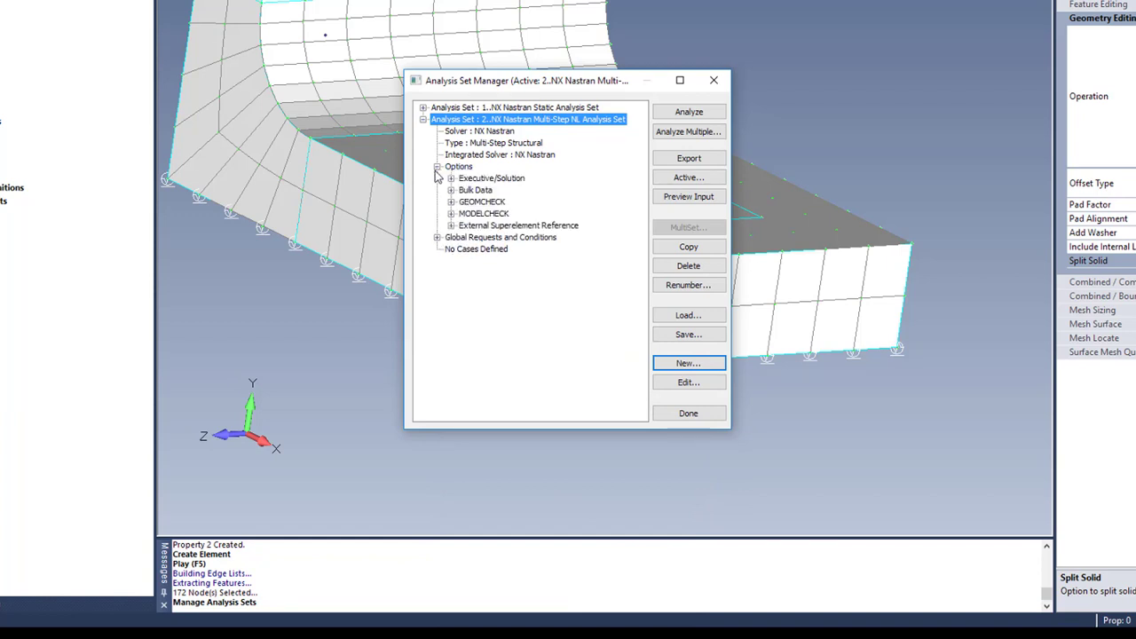
pyautogui.click(436, 238)
pyautogui.click(451, 285)
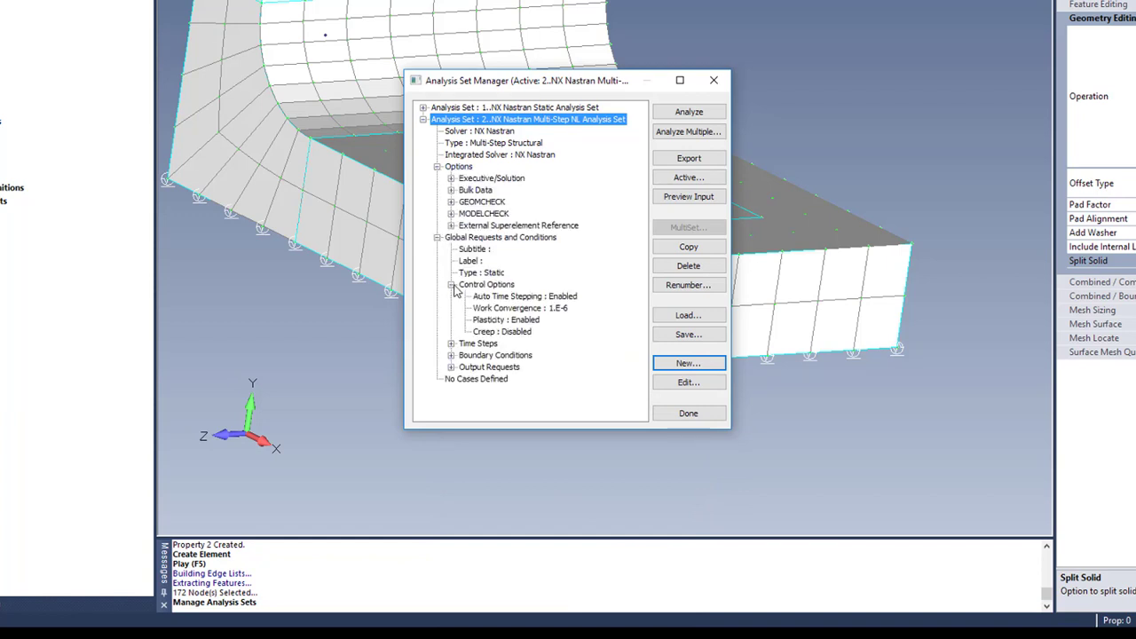
pyautogui.doubleClick(497, 300)
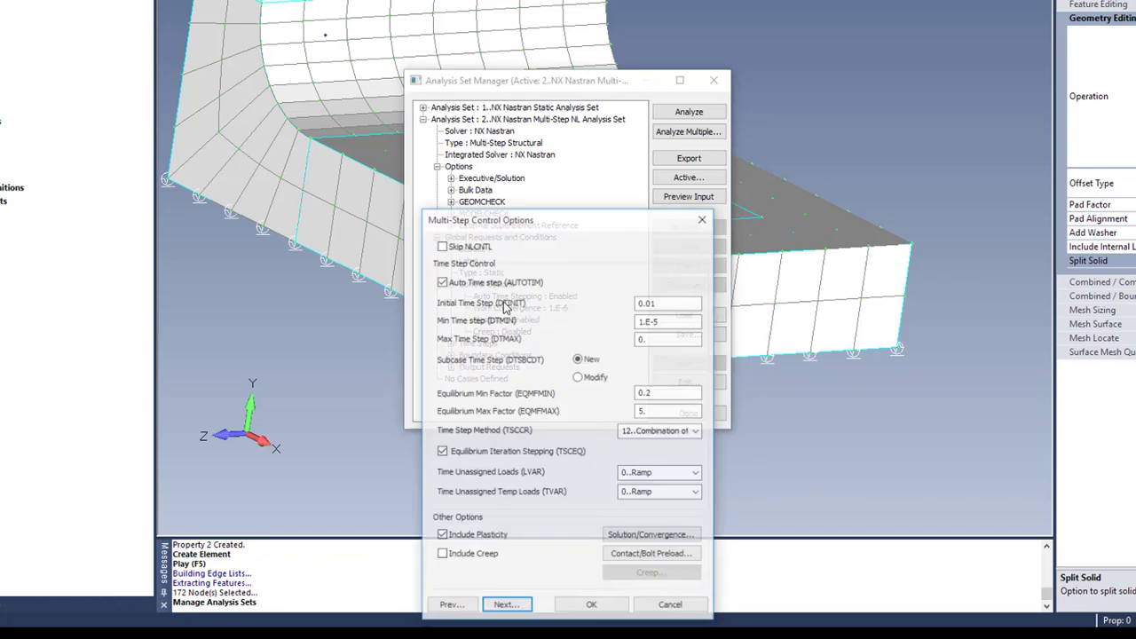
pyautogui.click(507, 606)
pyautogui.click(454, 226)
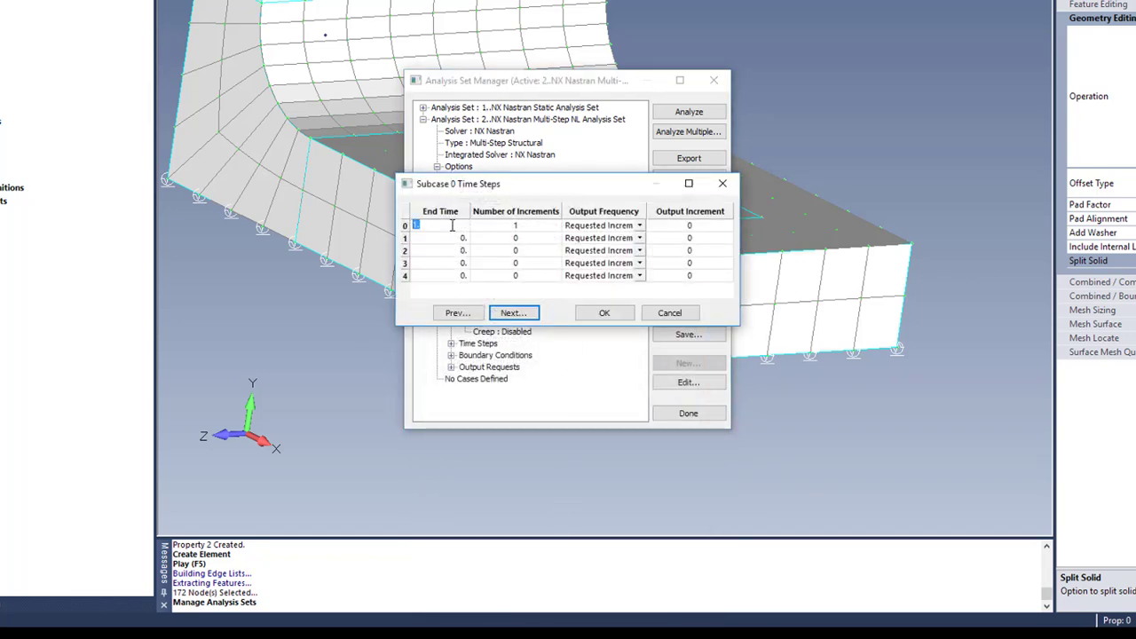
pyautogui.write('.0')
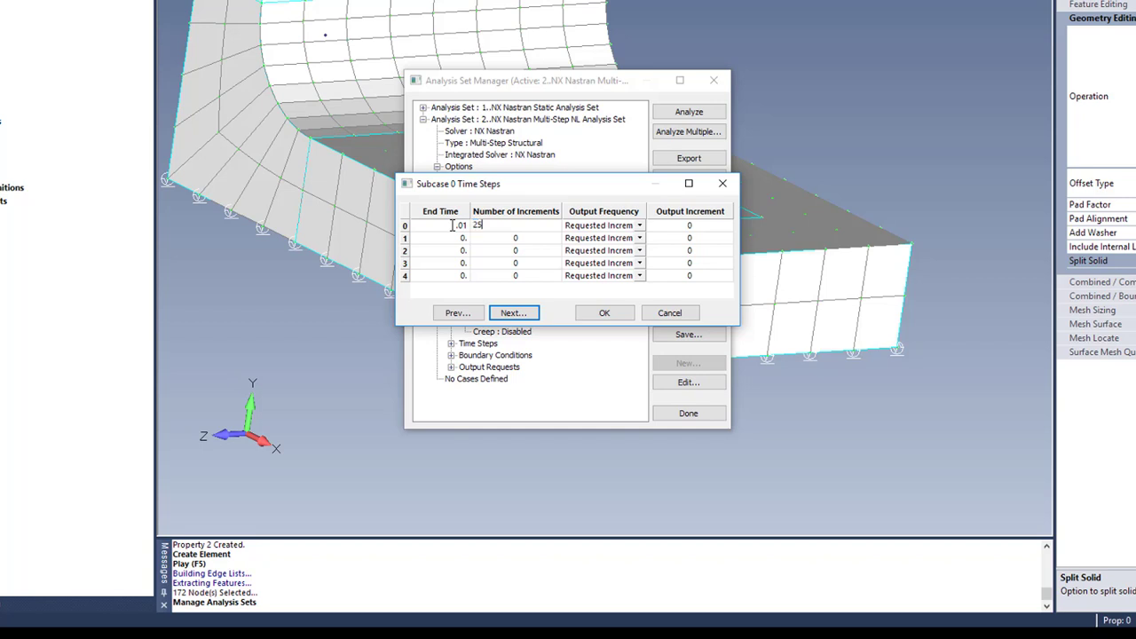
pyautogui.press('Tab')
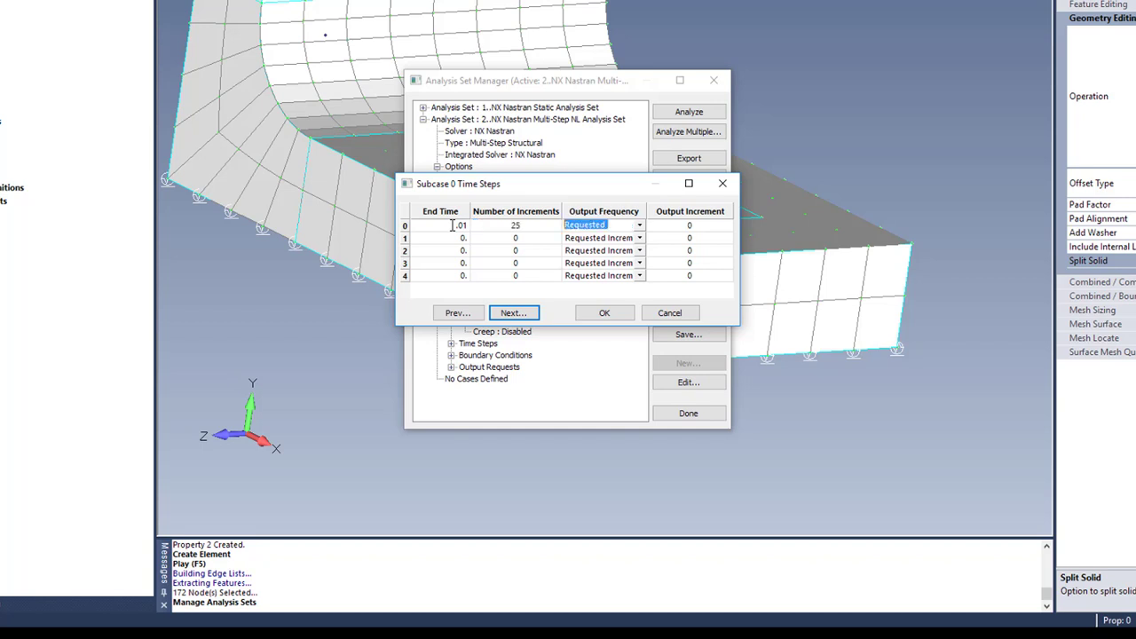
pyautogui.click(639, 228)
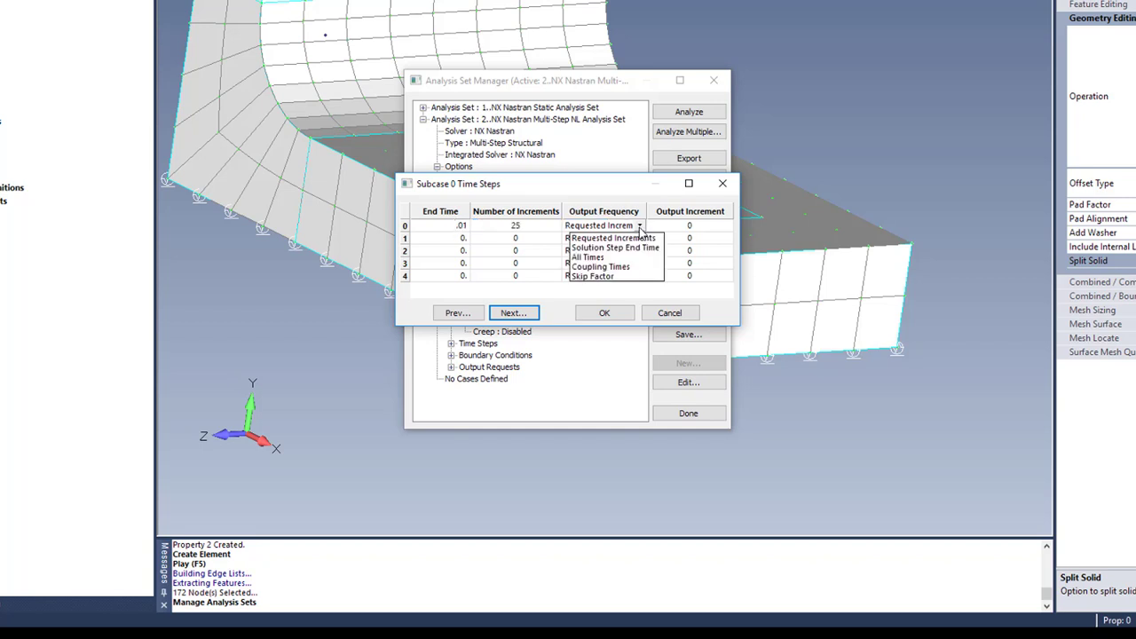
pyautogui.click(614, 257)
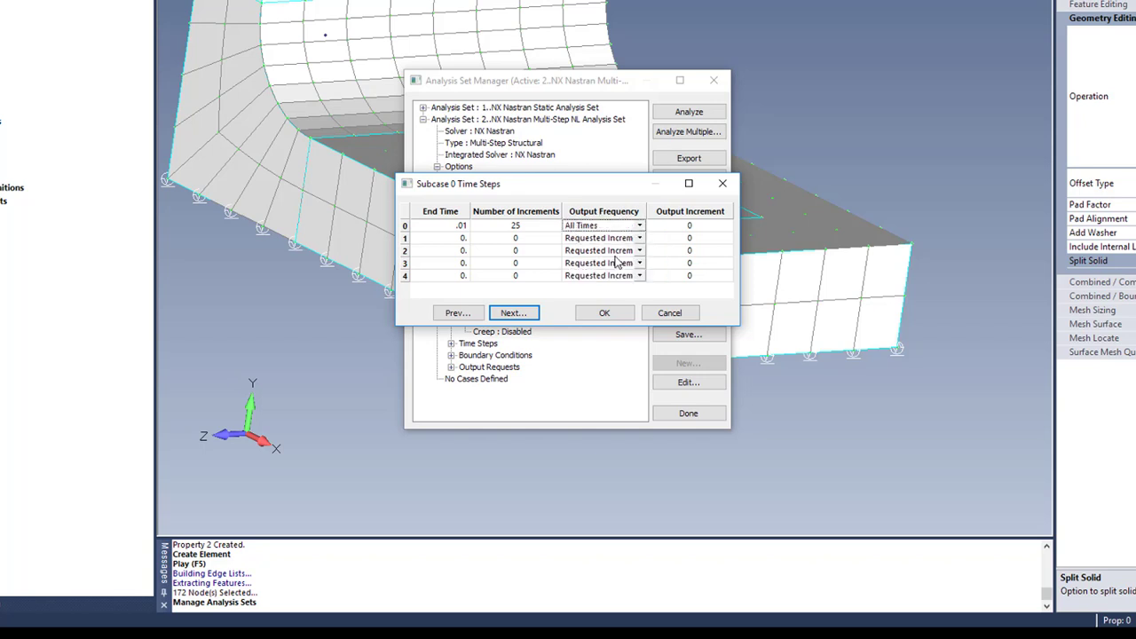
# Step: Set the second time step row to end time 1.0 with 20 increments and accept the time steps
pyautogui.click(451, 240)
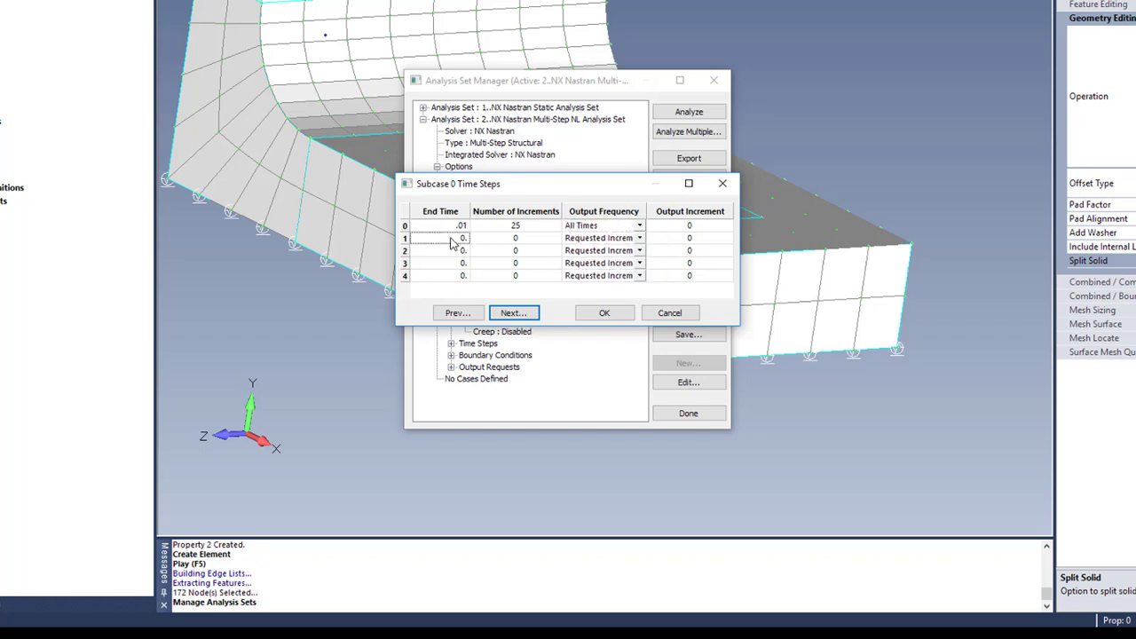
pyautogui.write('1.0')
pyautogui.press('Tab')
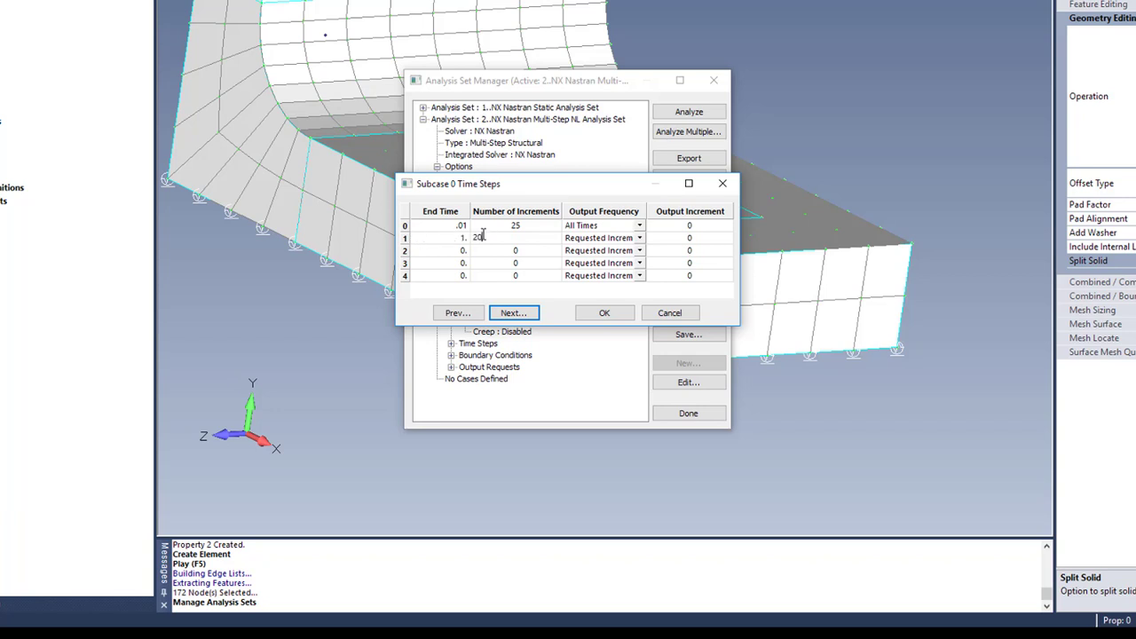
pyautogui.click(604, 312)
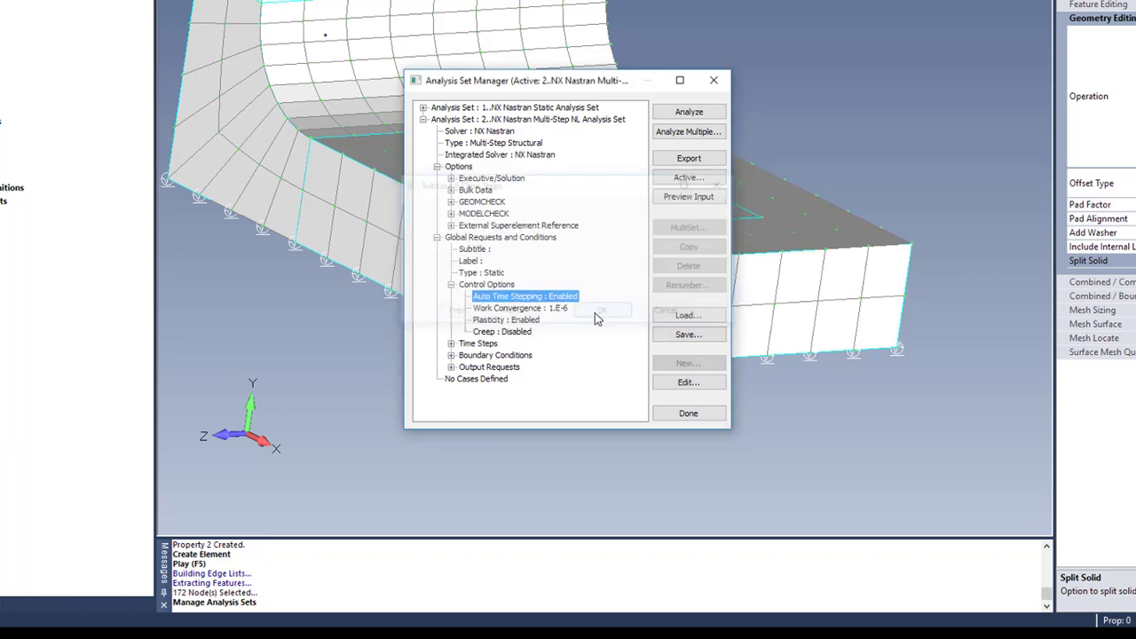
# Step: Enable Force Balance in the analysis set's Nastran output requests and finish managing the analysis sets
pyautogui.click(451, 356)
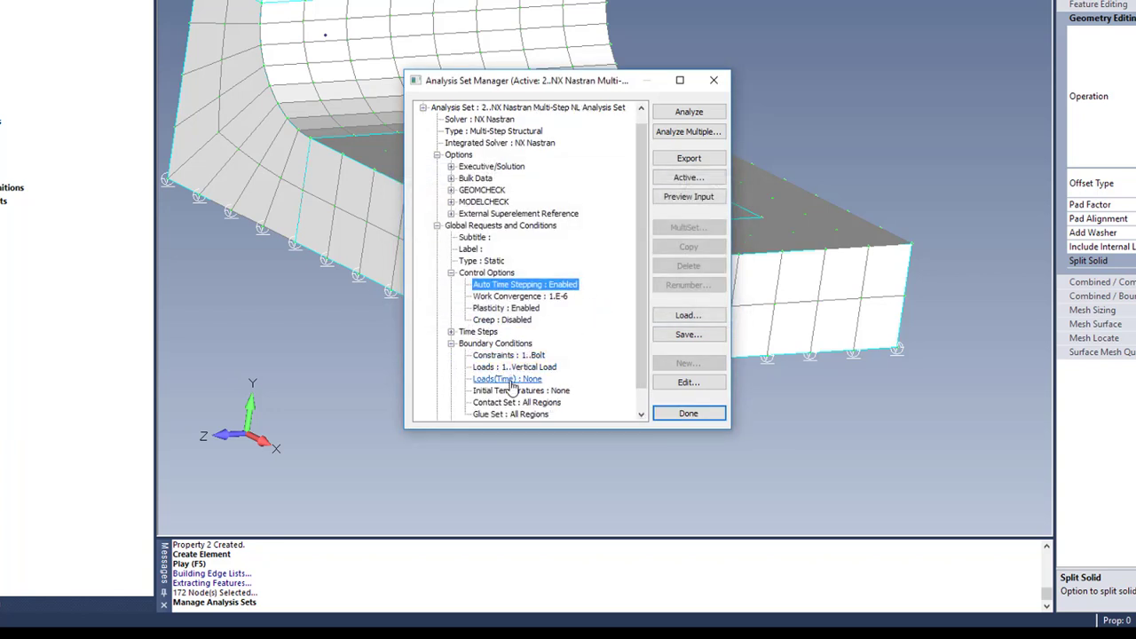
pyautogui.scroll(-1, 473, 413)
pyautogui.click(451, 402)
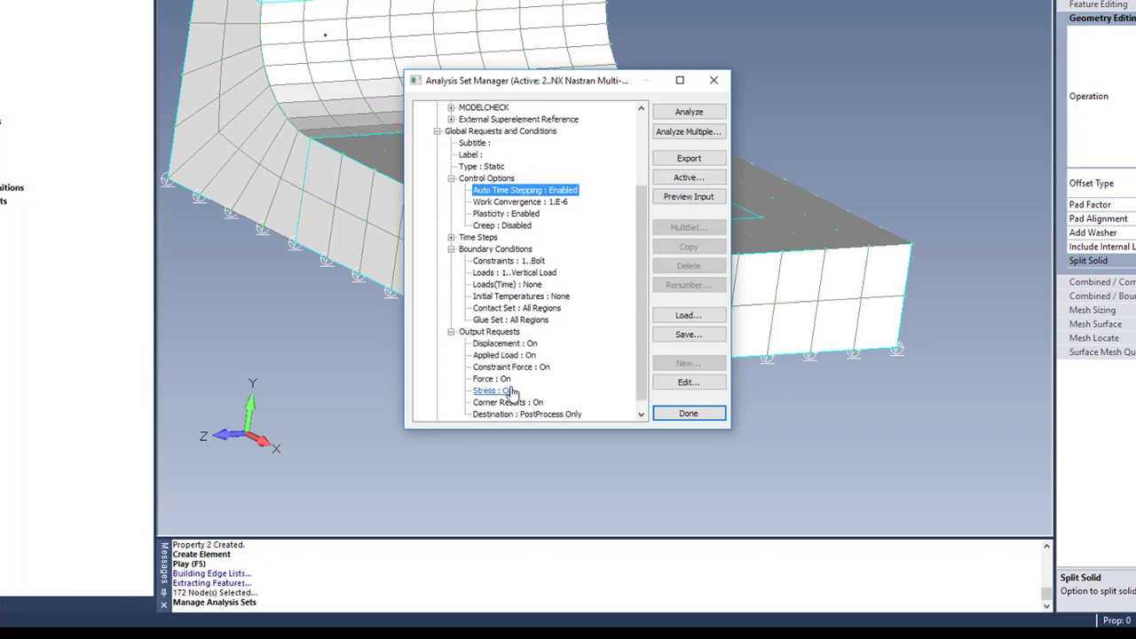
pyautogui.doubleClick(494, 391)
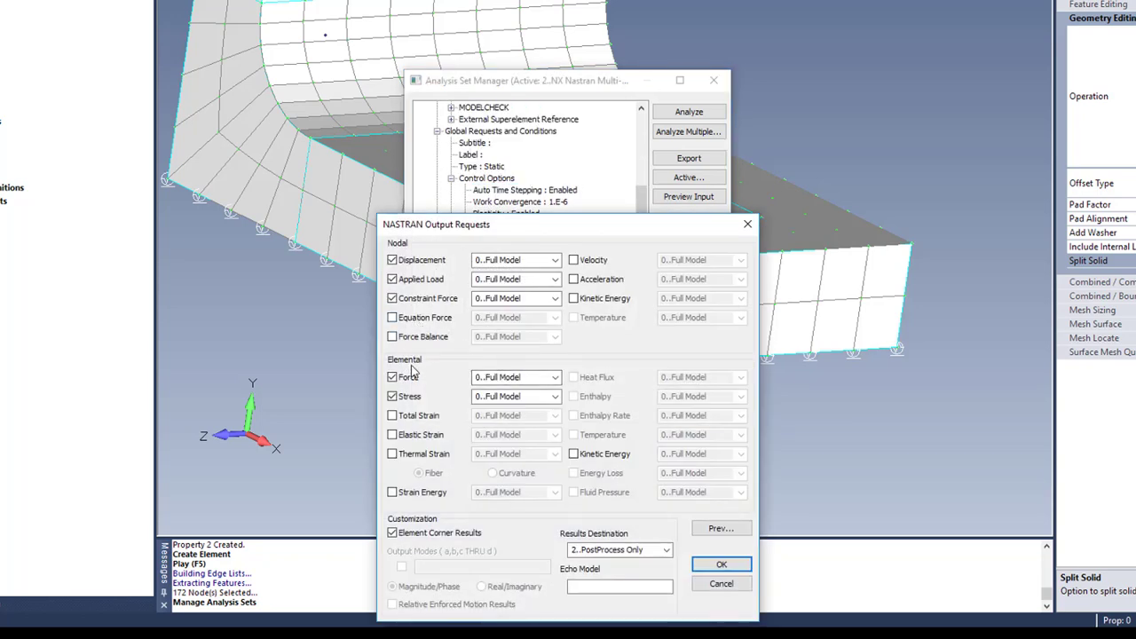
pyautogui.click(411, 342)
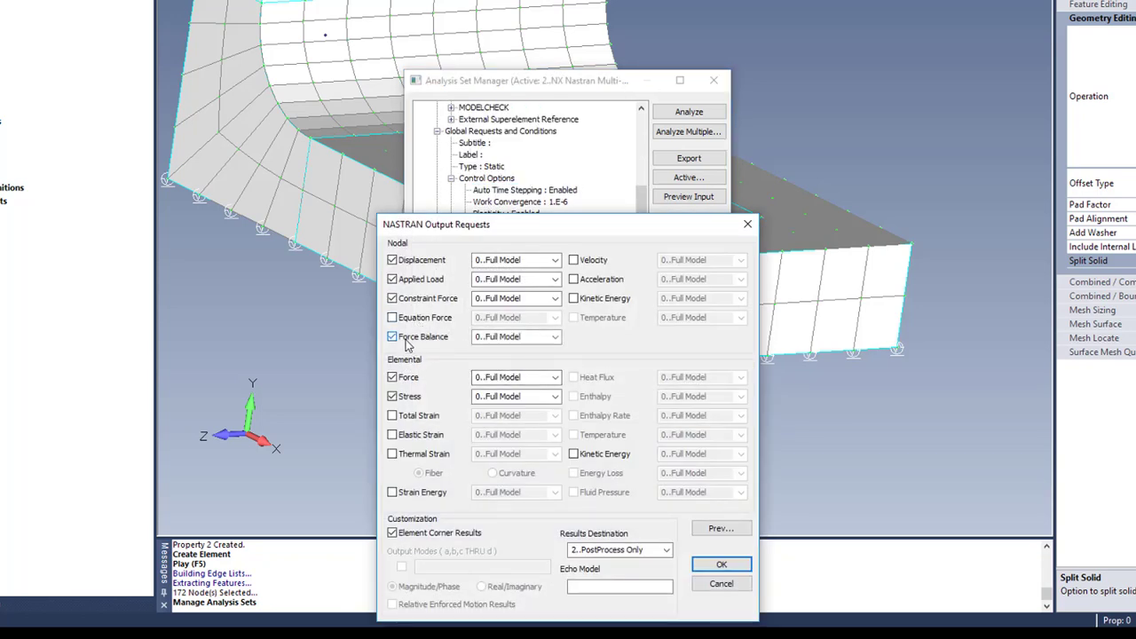
pyautogui.click(721, 565)
pyautogui.click(688, 412)
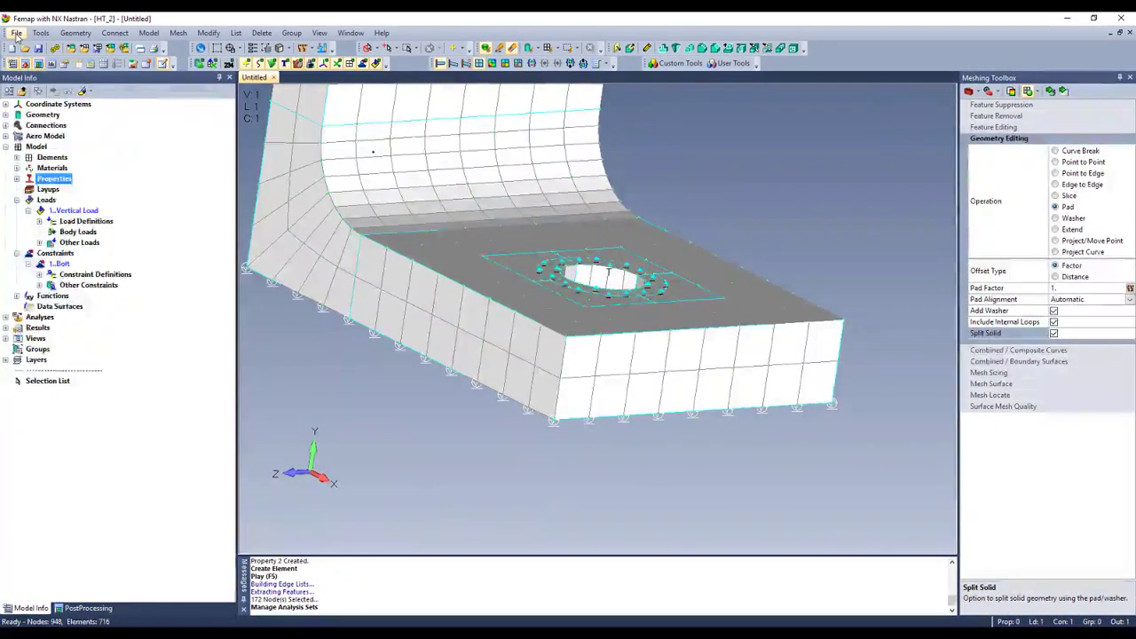
# Step: Save the model and run the Multi-Step NL analysis set, monitoring its Nonlinear History
pyautogui.click(16, 33)
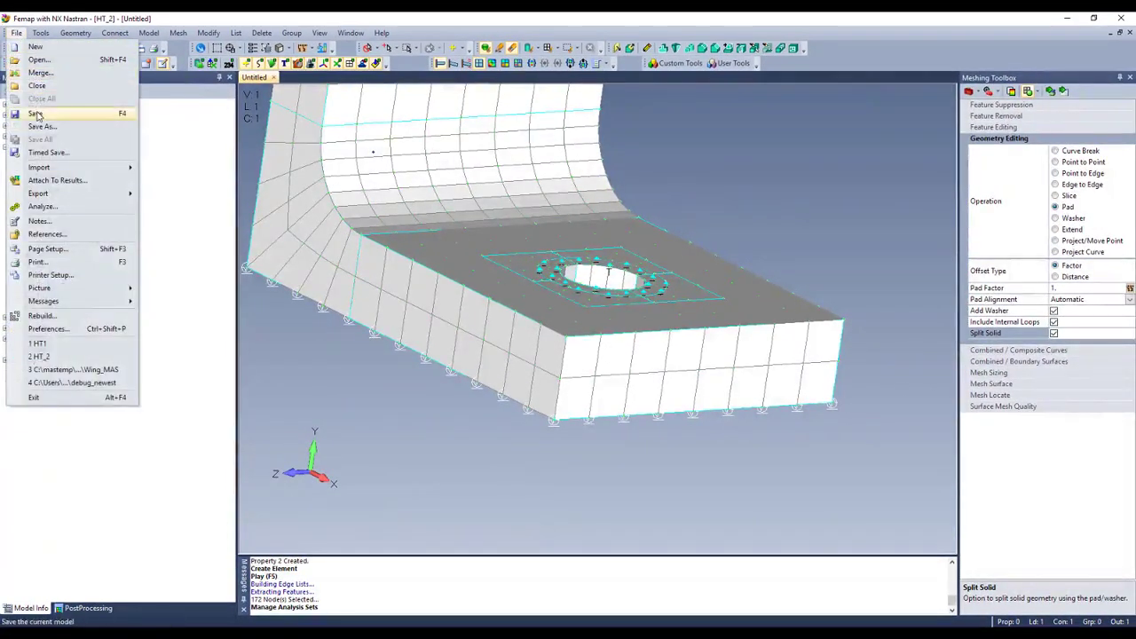
pyautogui.click(44, 111)
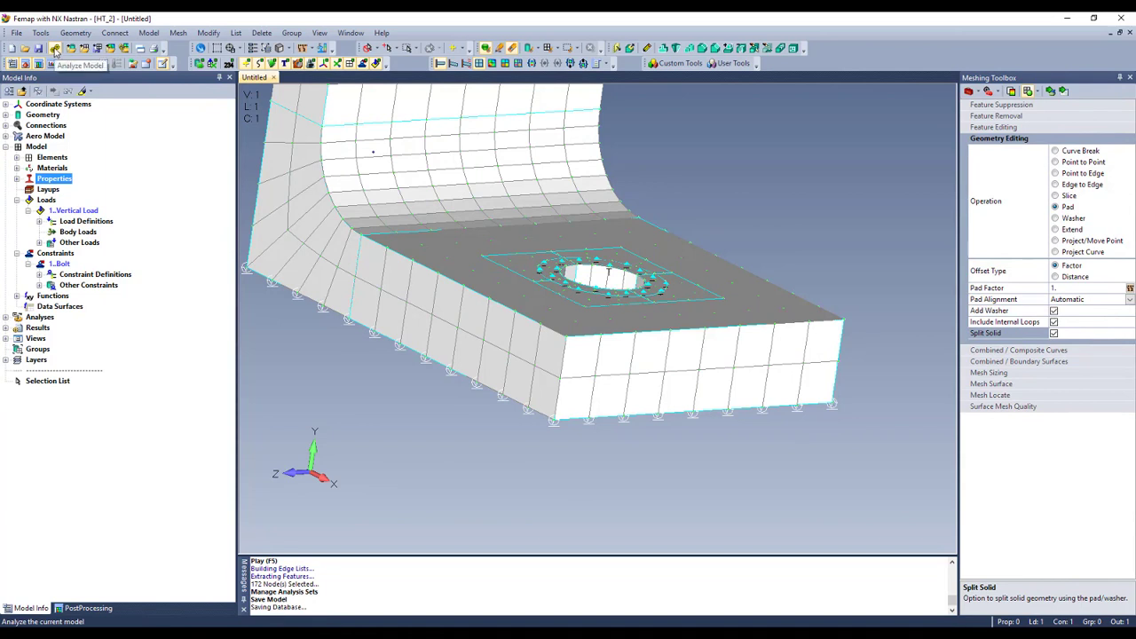
pyautogui.click(7, 317)
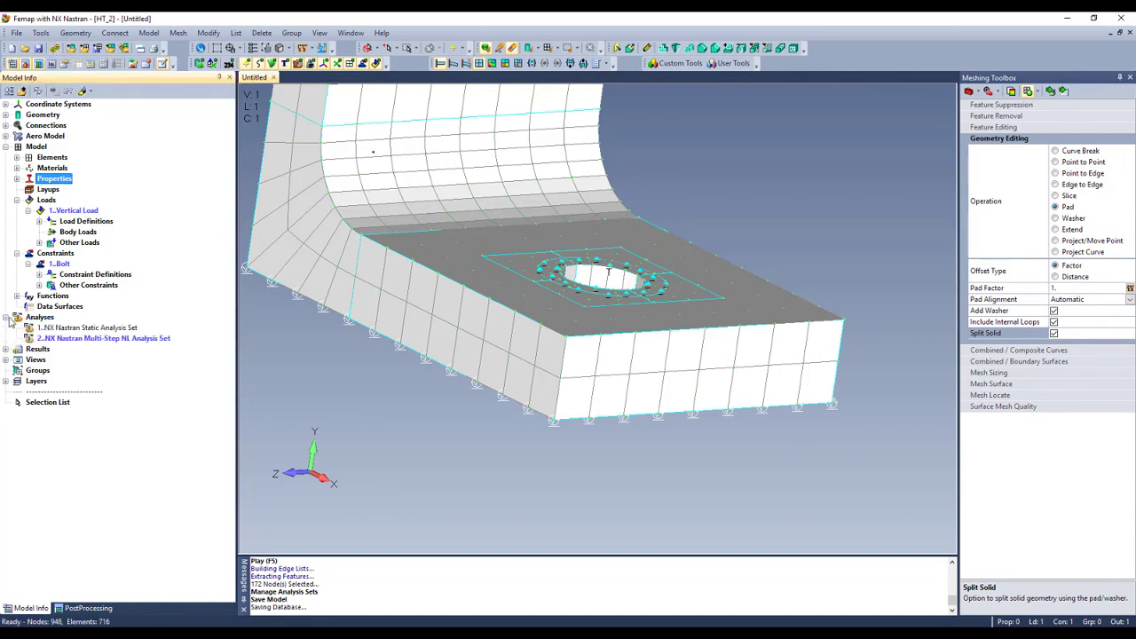
pyautogui.rightClick(89, 342)
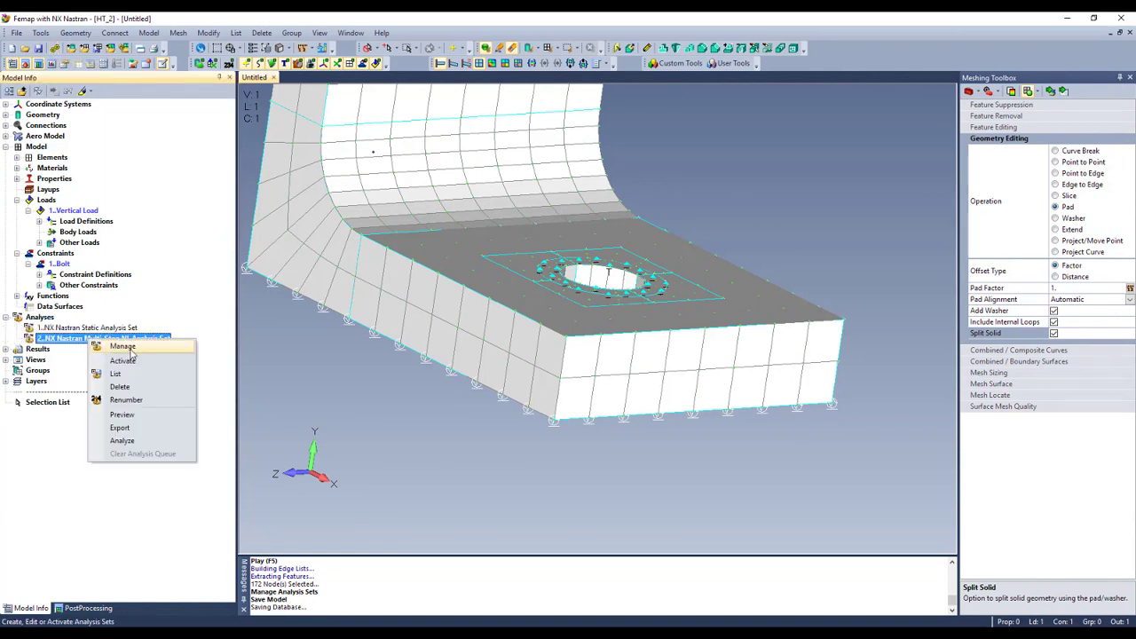
pyautogui.click(138, 445)
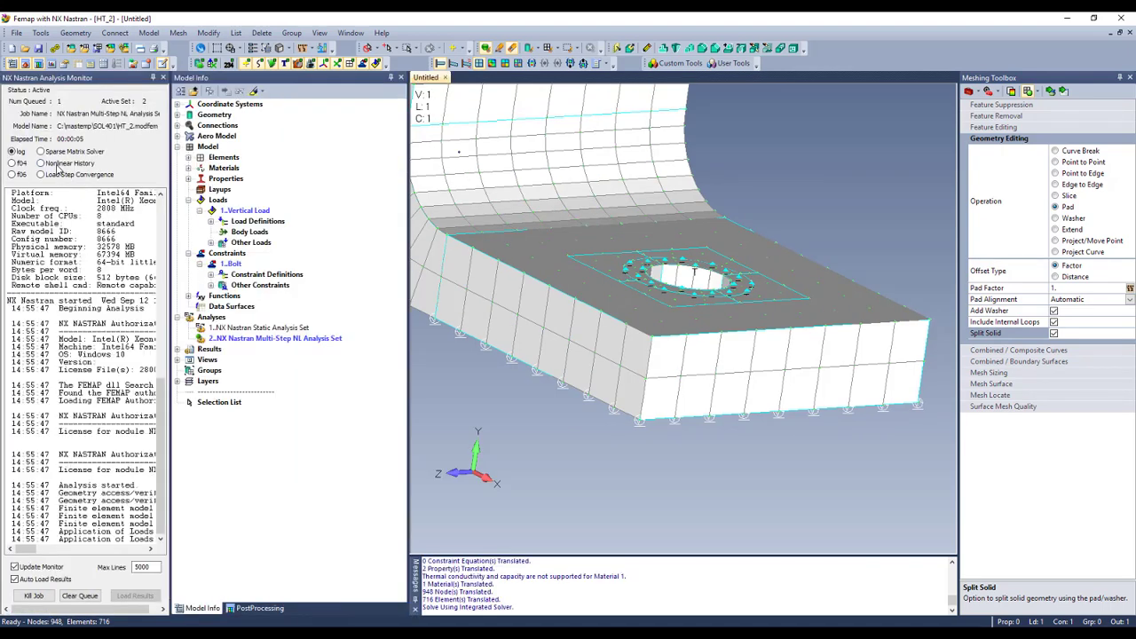
pyautogui.click(61, 166)
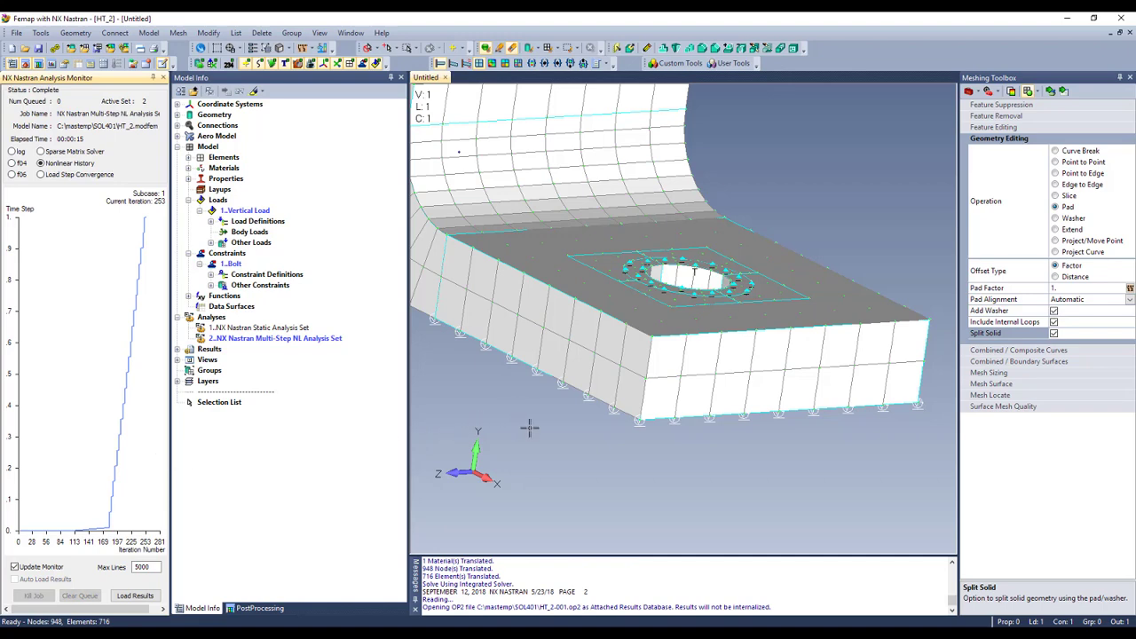
# Step: Animate the results of the Multi-Step NL analysis study across all its output sets
pyautogui.moveTo(529, 428); pyautogui.dragTo(518, 398, button='middle')
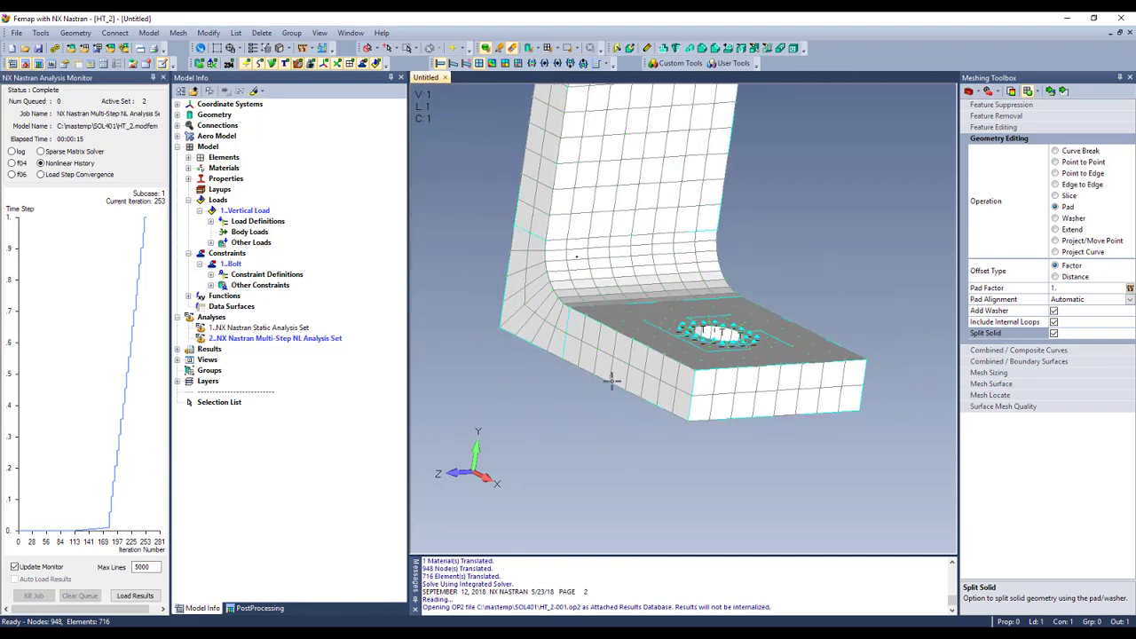
pyautogui.moveTo(611, 381); pyautogui.dragTo(612, 382, button='middle')
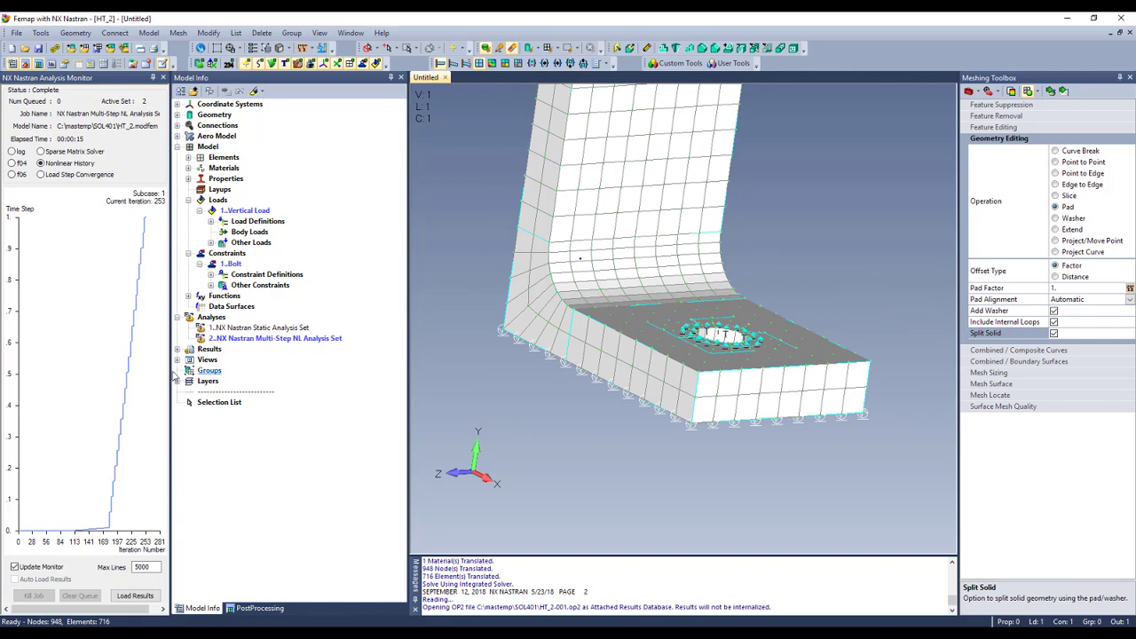
pyautogui.click(177, 351)
pyautogui.click(188, 370)
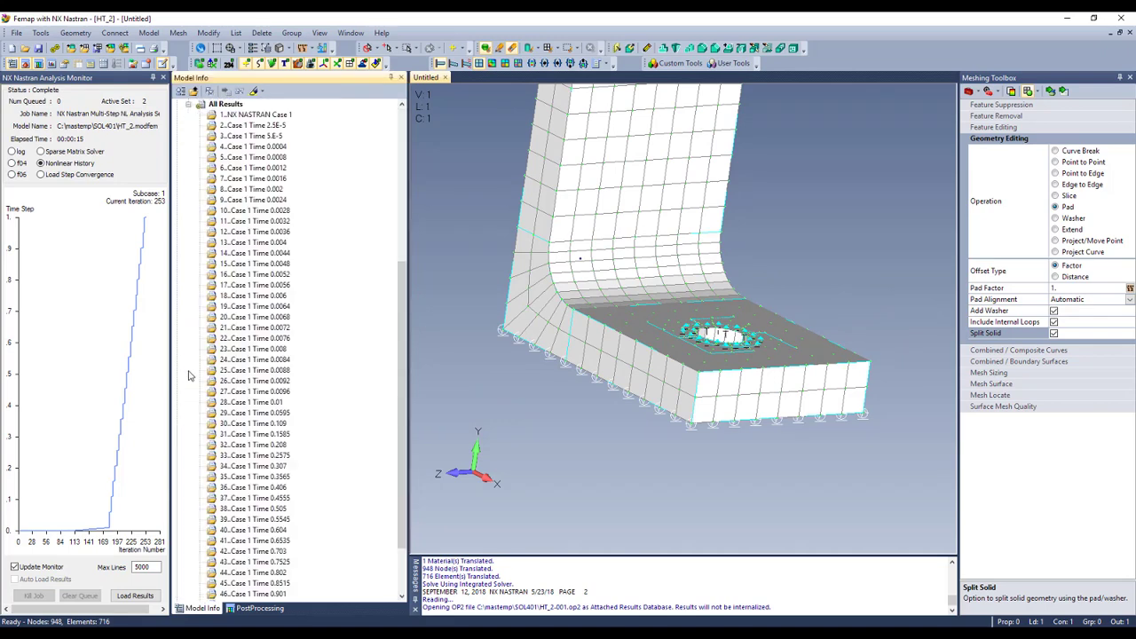
pyautogui.click(188, 104)
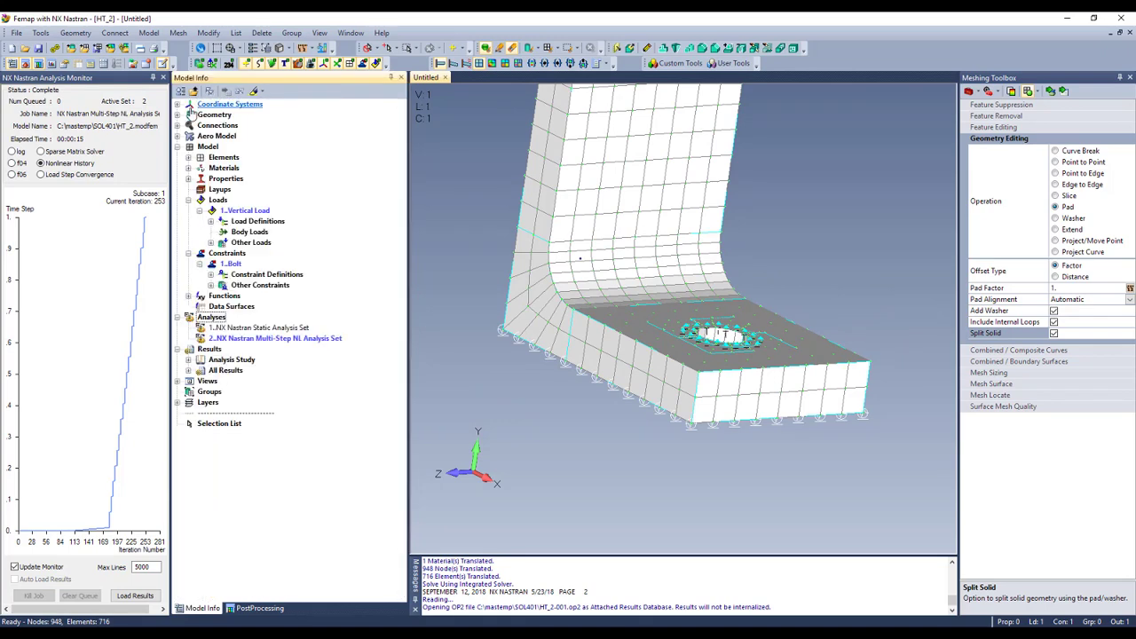
pyautogui.click(188, 360)
pyautogui.click(284, 381)
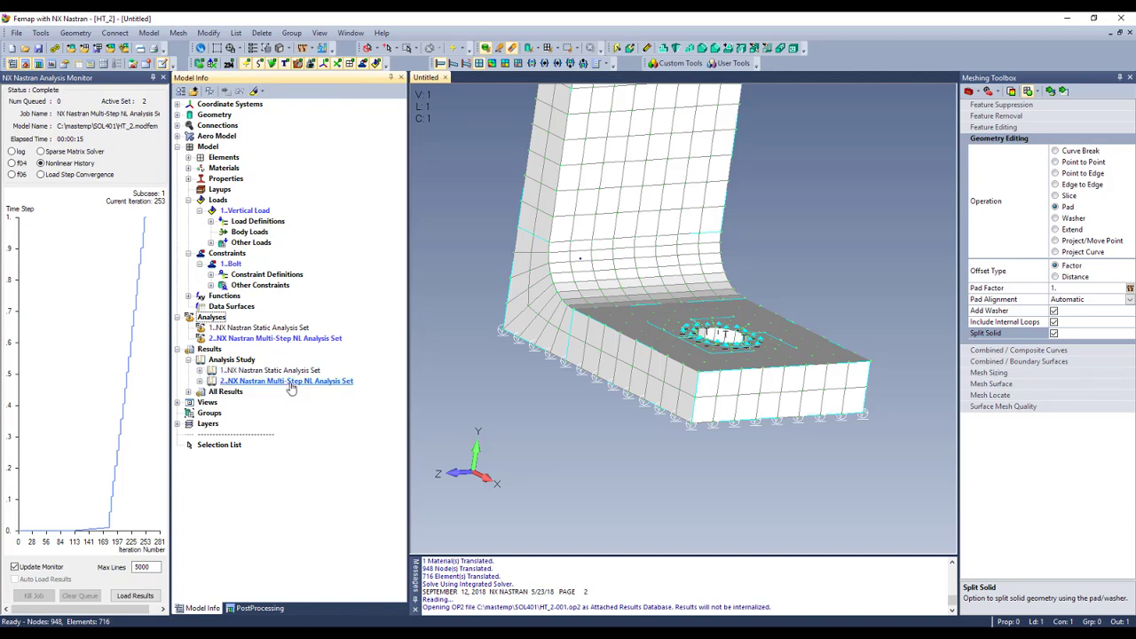
pyautogui.rightClick(293, 381)
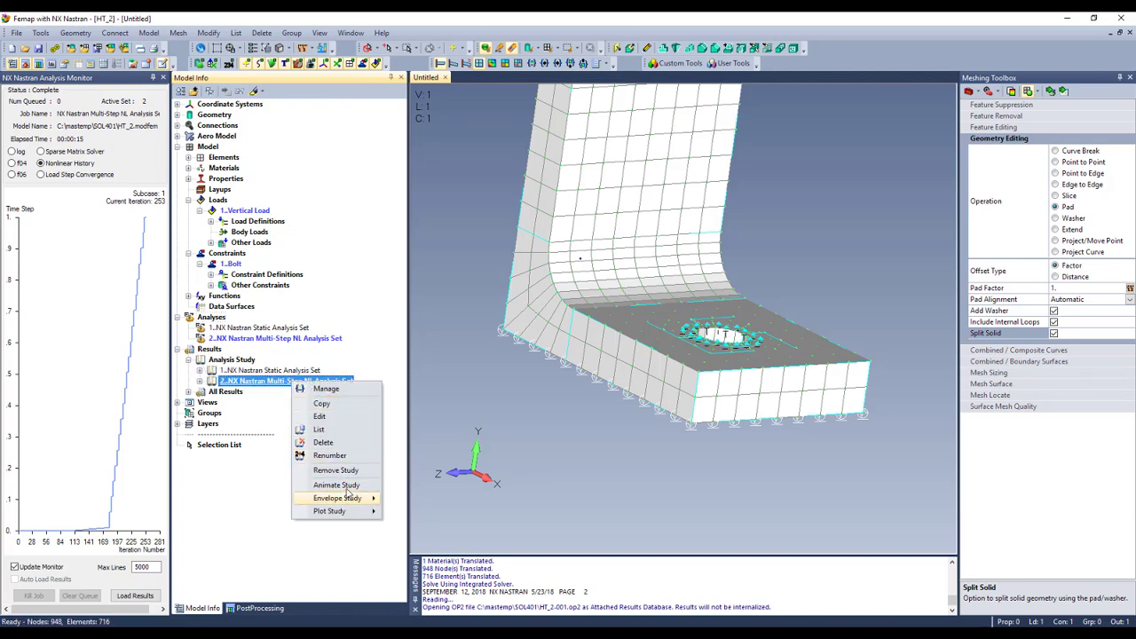
pyautogui.click(337, 485)
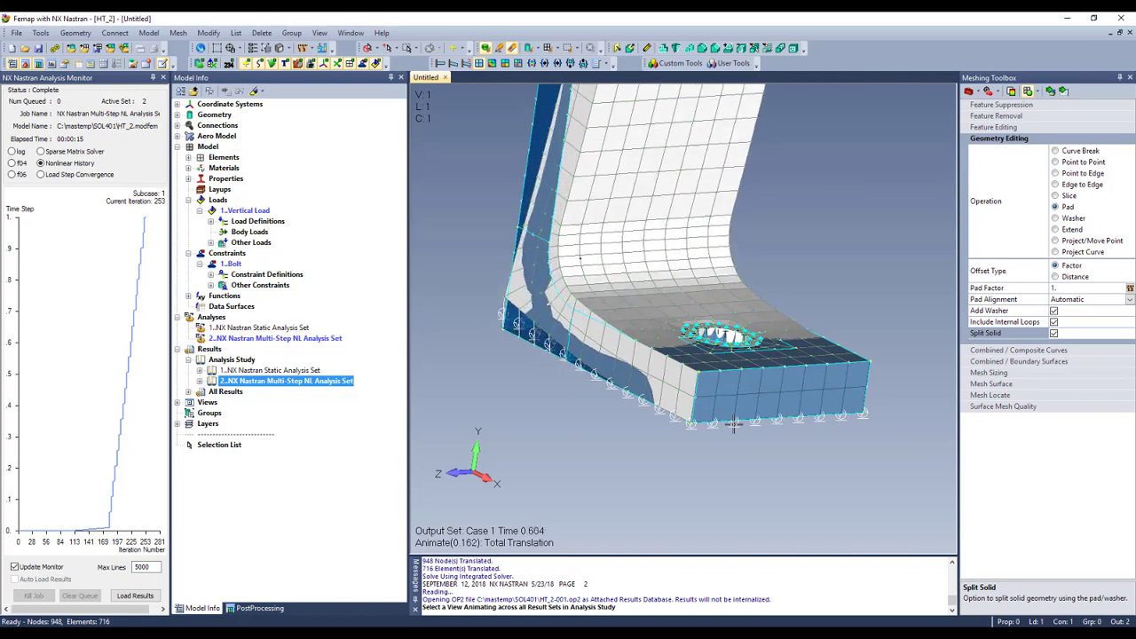
# Step: Hide the geometry and the Spring/Damper to Ground elements in the animated side view of the bracket
pyautogui.moveTo(734, 423); pyautogui.dragTo(787, 427, button='middle')
pyautogui.click(204, 63)
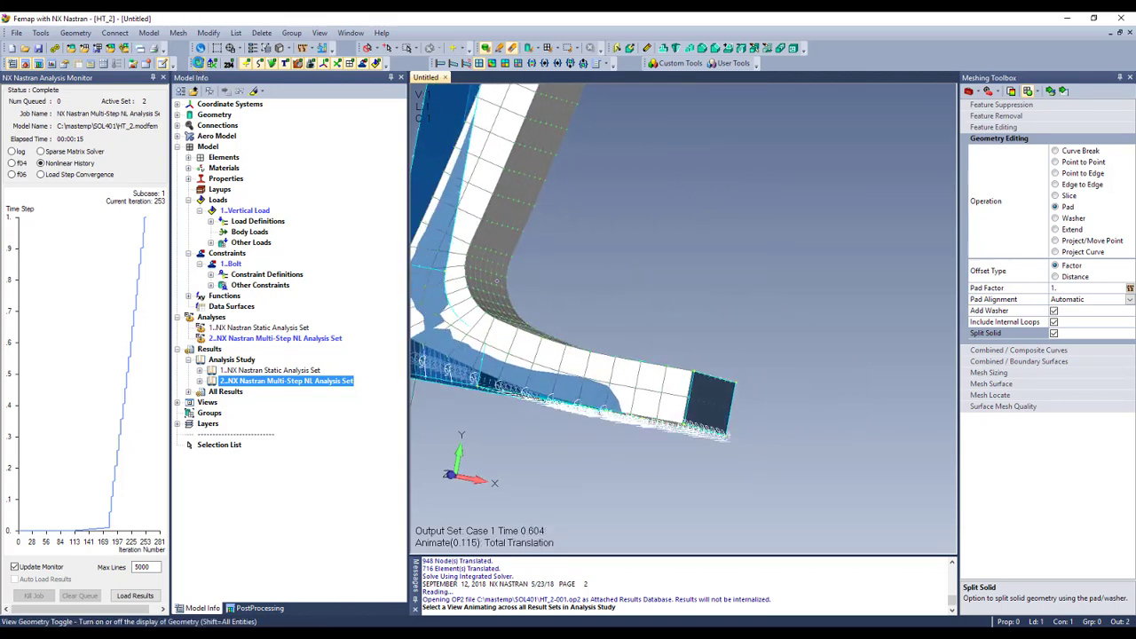
pyautogui.click(189, 157)
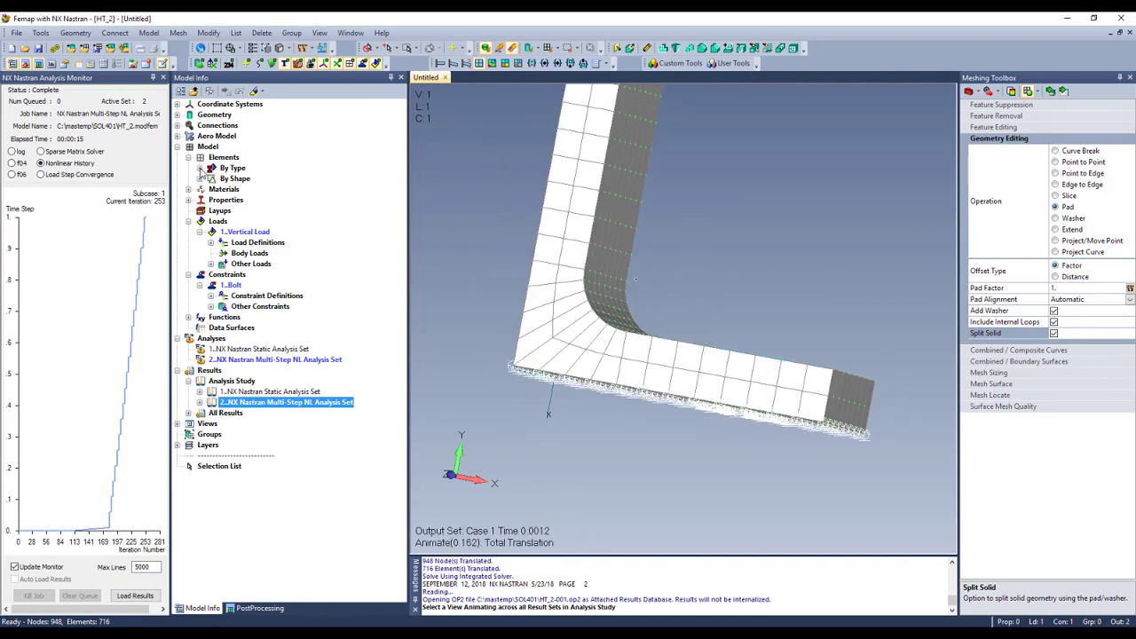
pyautogui.click(200, 167)
pyautogui.click(221, 178)
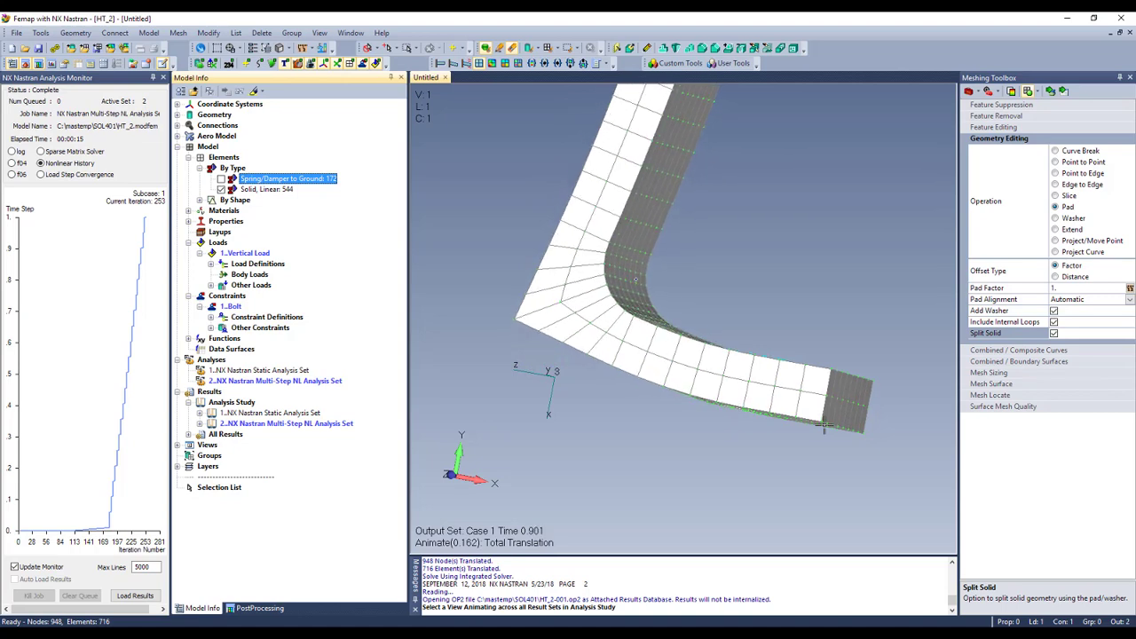
# Step: Show the Solid Von Mises Stress contour on the bracket and switch from the animation to a static deformed display
pyautogui.click(504, 63)
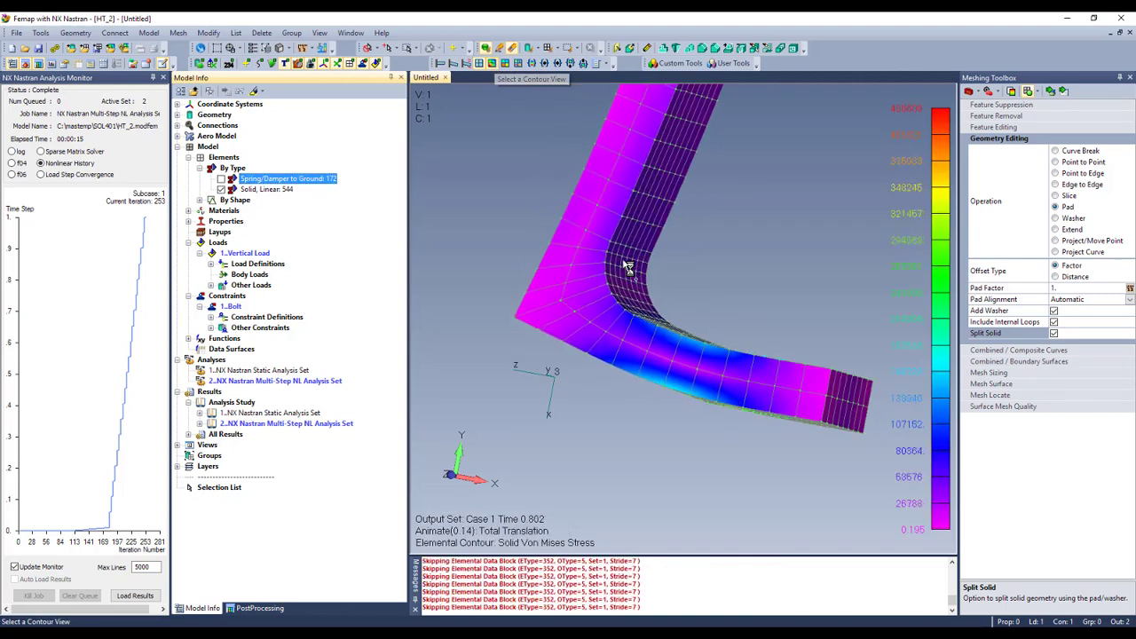
pyautogui.moveTo(674, 257); pyautogui.dragTo(620, 358, button='middle')
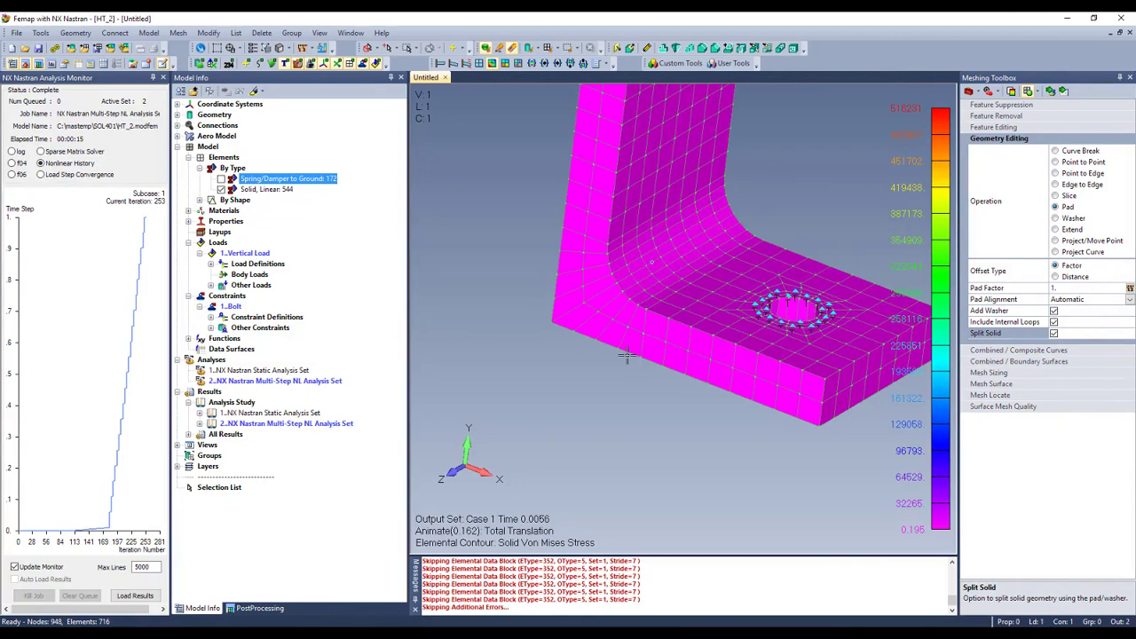
pyautogui.click(453, 65)
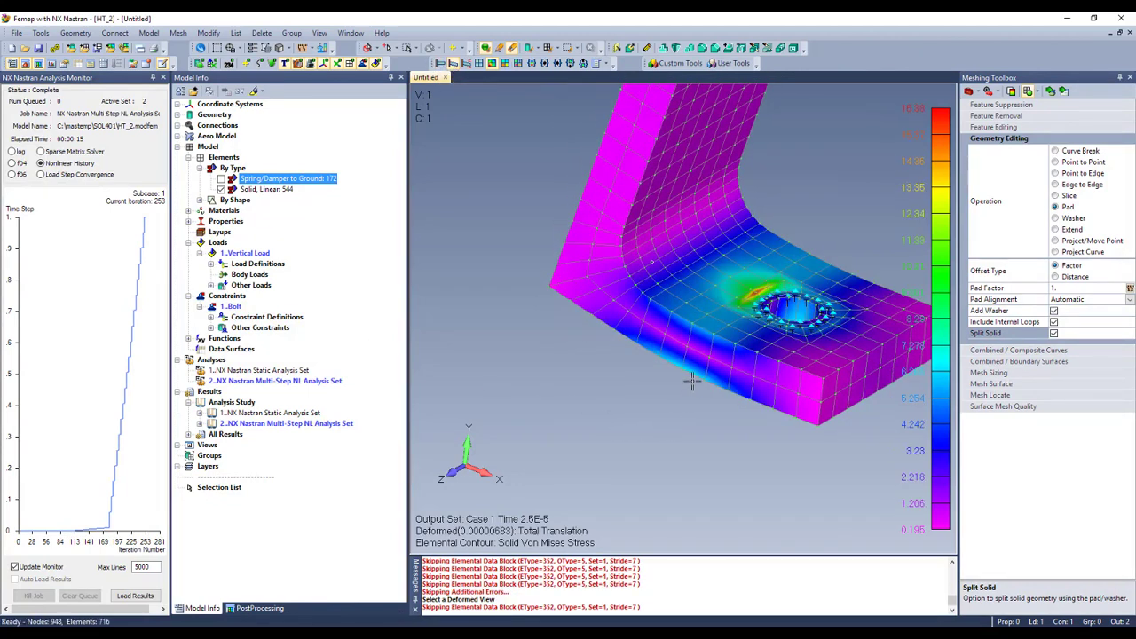
pyautogui.moveTo(693, 381); pyautogui.dragTo(572, 398, button='middle')
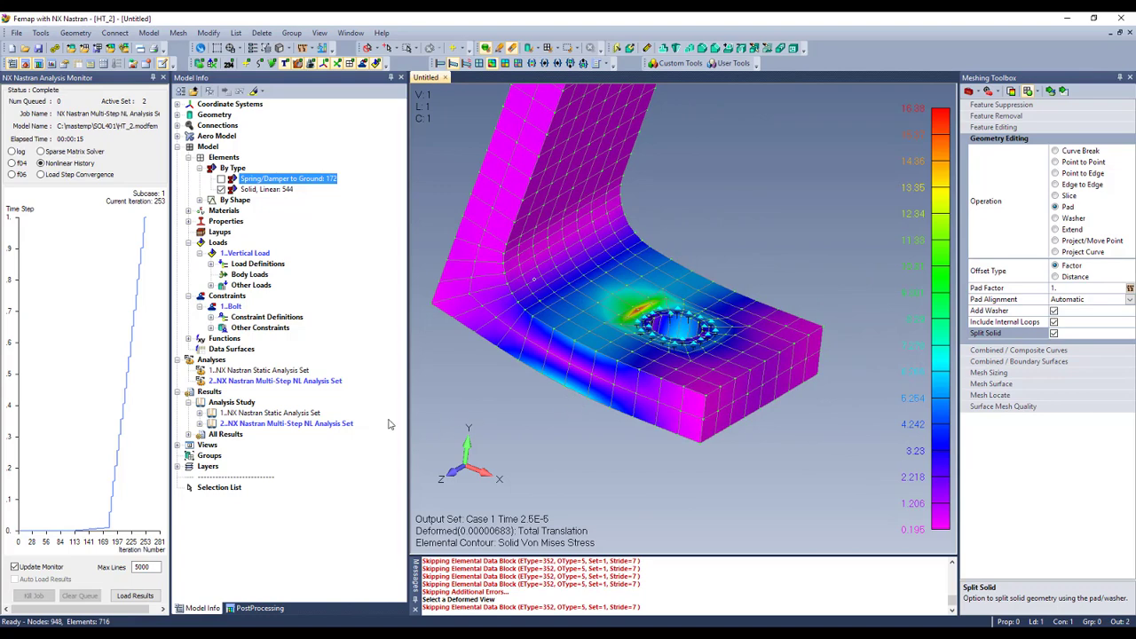
# Step: Activate the Multi-Step study's final output set, Case 1 Time 1., and turn off the stress contour
pyautogui.click(200, 424)
pyautogui.scroll(-3, 405, 336)
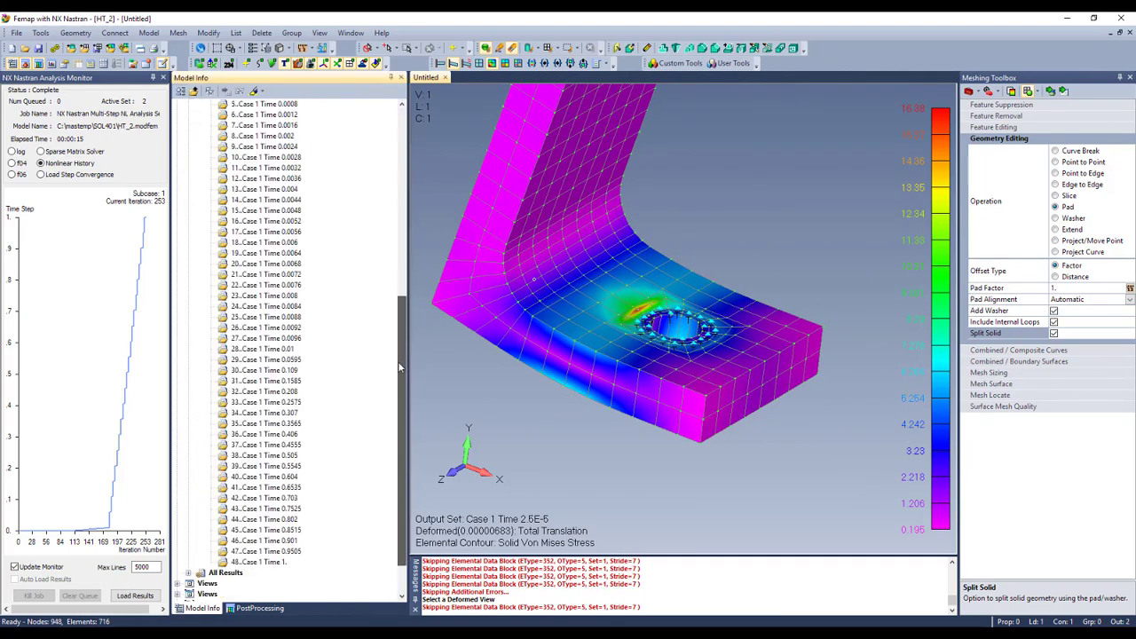
pyautogui.click(257, 530)
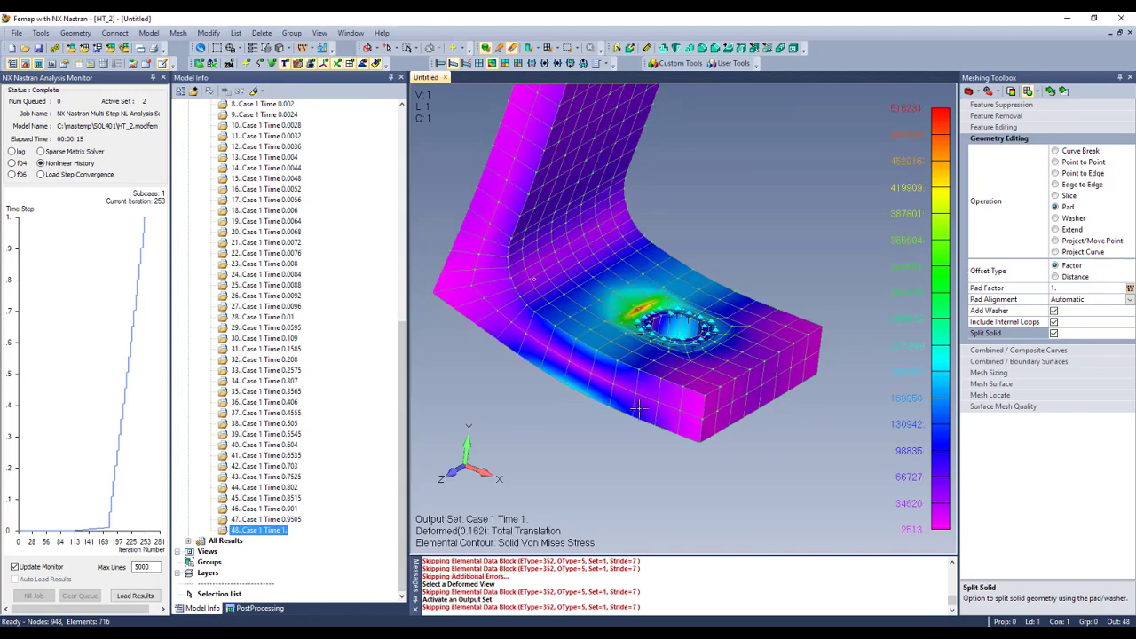
pyautogui.click(480, 64)
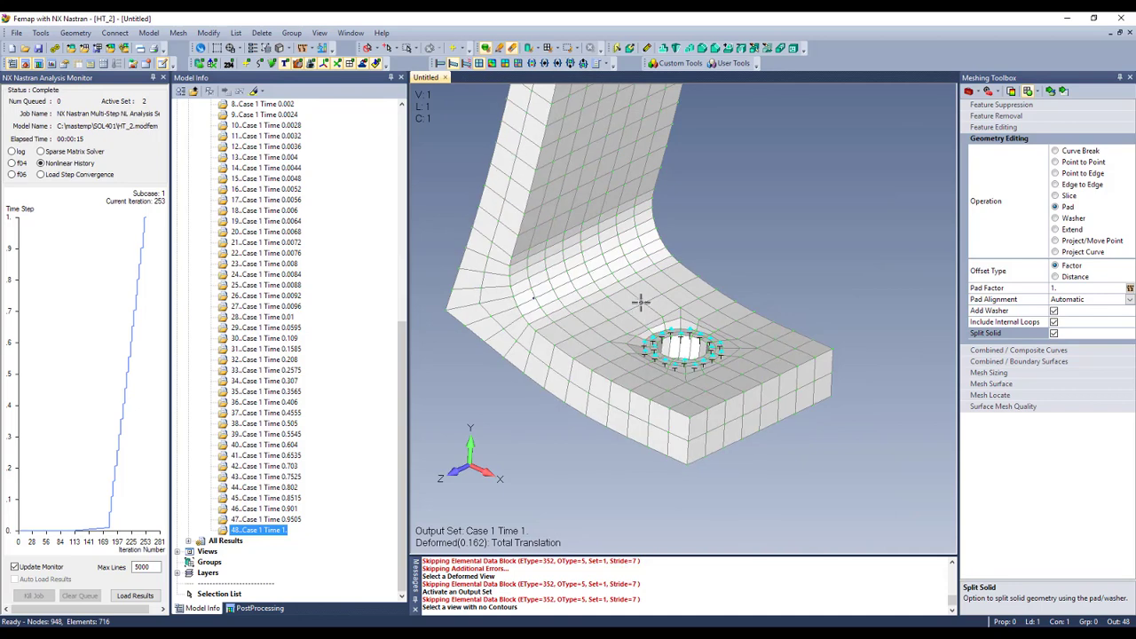
# Step: Show the visible freebodies for the final output set and switch the model display to wireframe
pyautogui.click(260, 608)
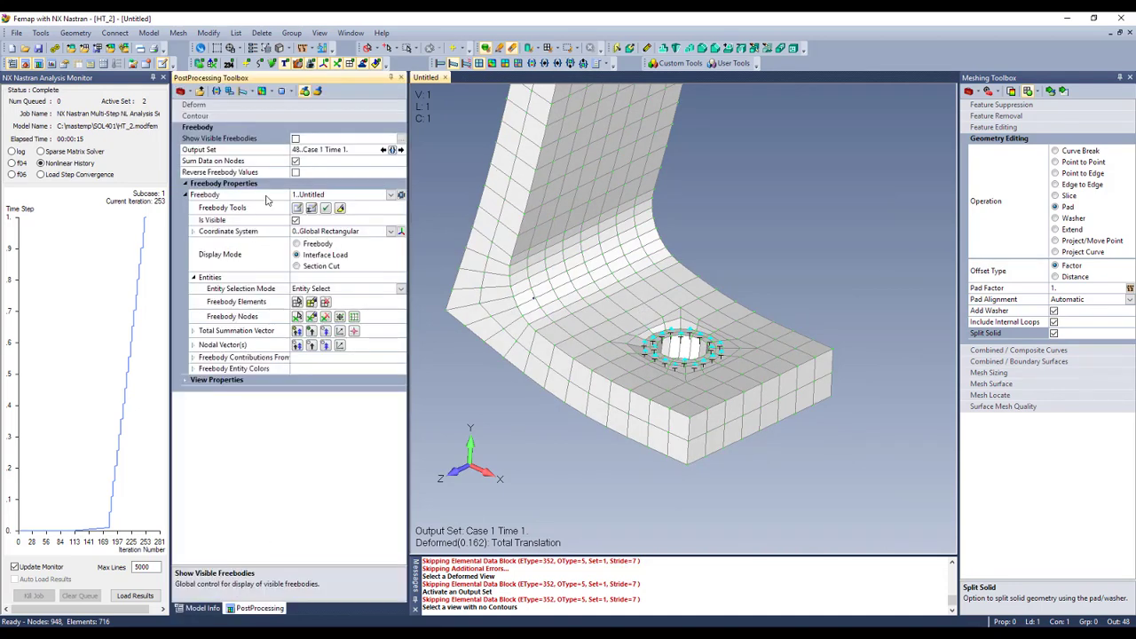
pyautogui.click(296, 139)
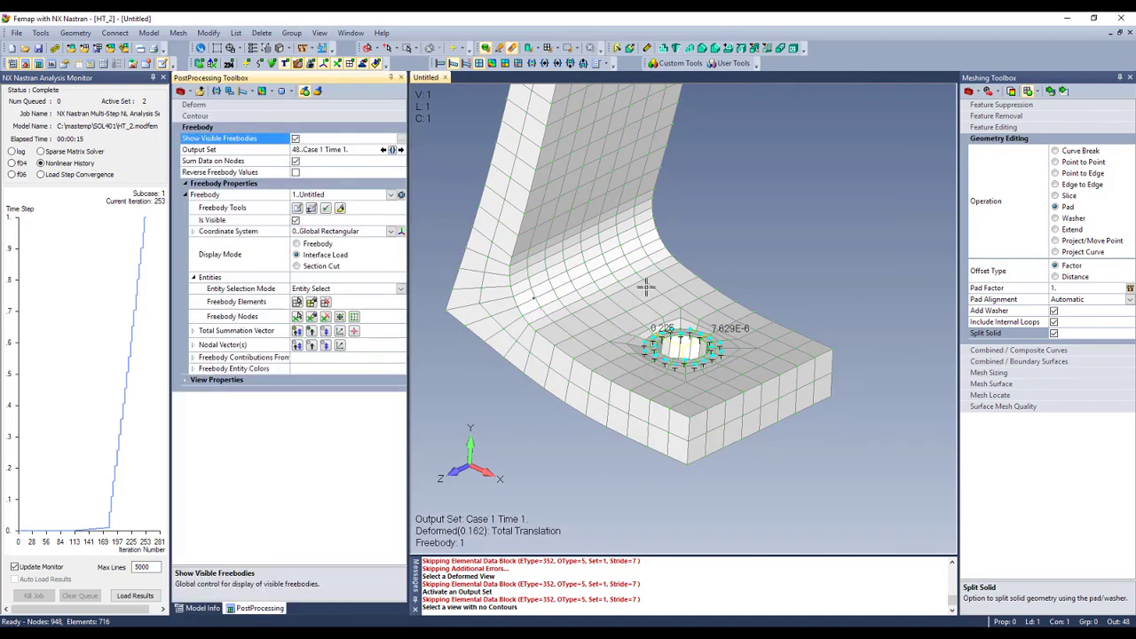
pyautogui.moveTo(646, 285); pyautogui.dragTo(683, 258, button='middle')
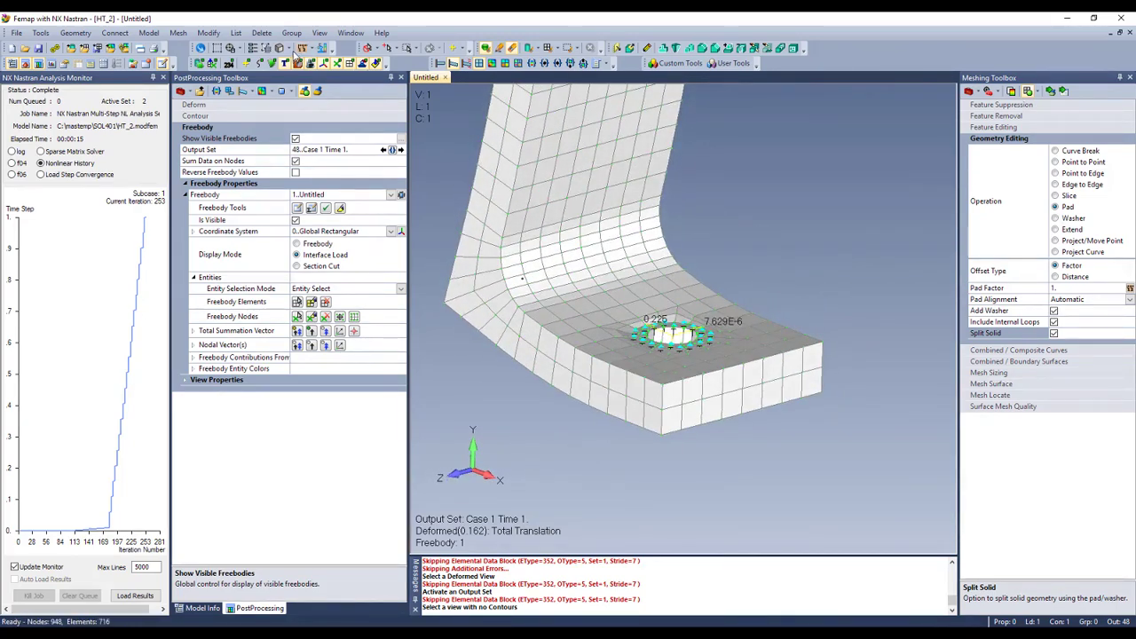
pyautogui.click(293, 49)
pyautogui.click(320, 64)
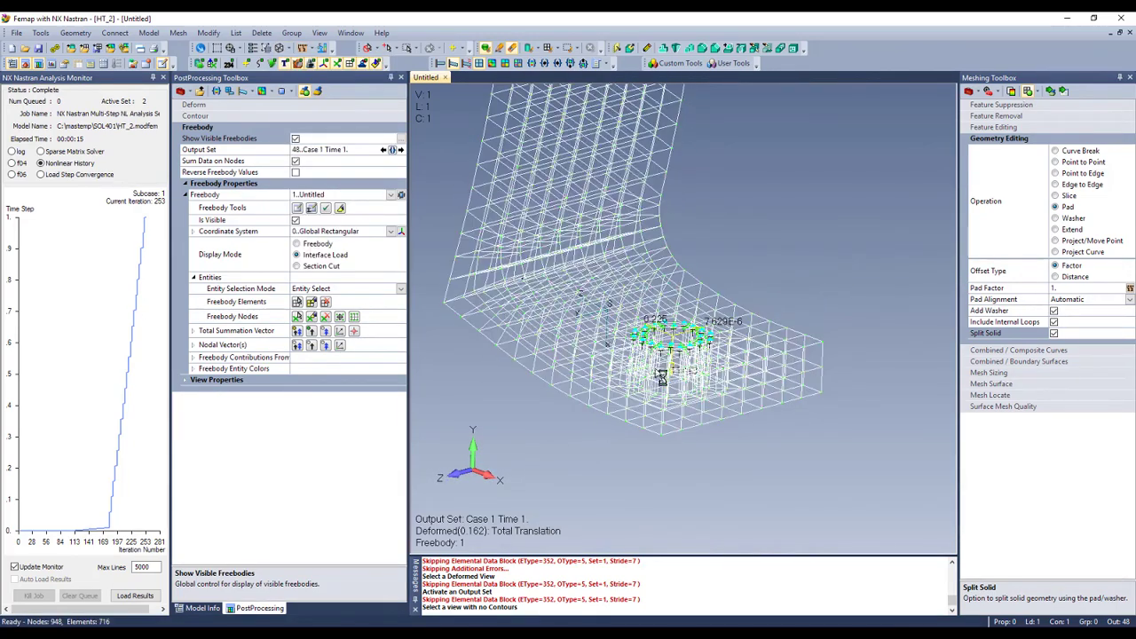
# Step: Switch the freebody to Freebody display mode, keep its existing element selection, and turn on the nodal force vectors
pyautogui.moveTo(661, 378); pyautogui.dragTo(604, 346, button='middle')
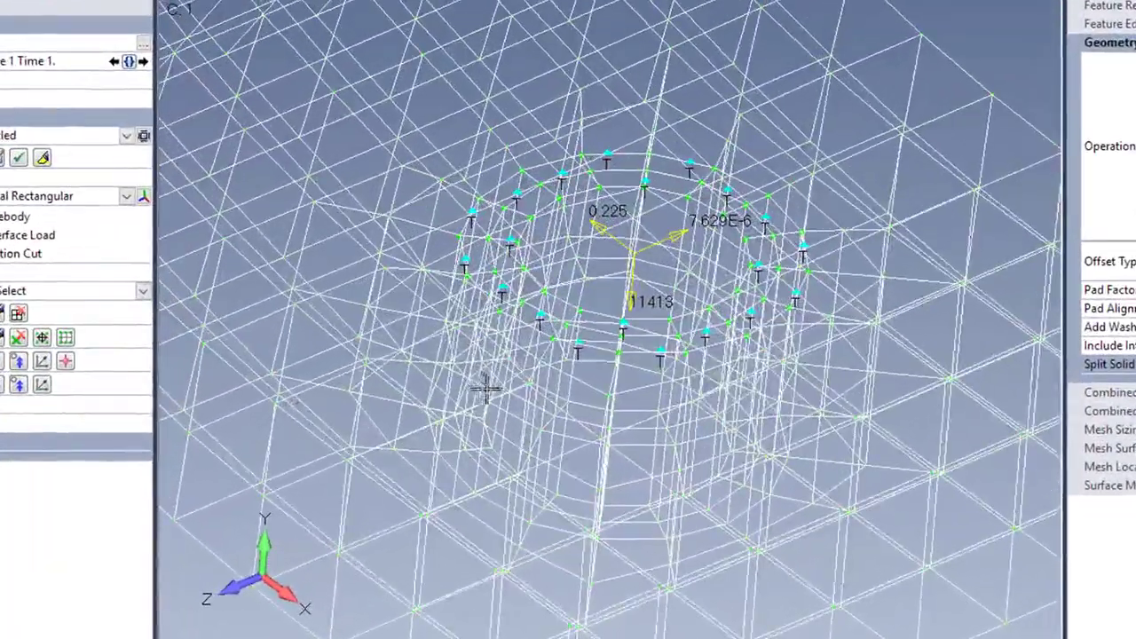
pyautogui.moveTo(486, 387); pyautogui.dragTo(573, 324, button='middle')
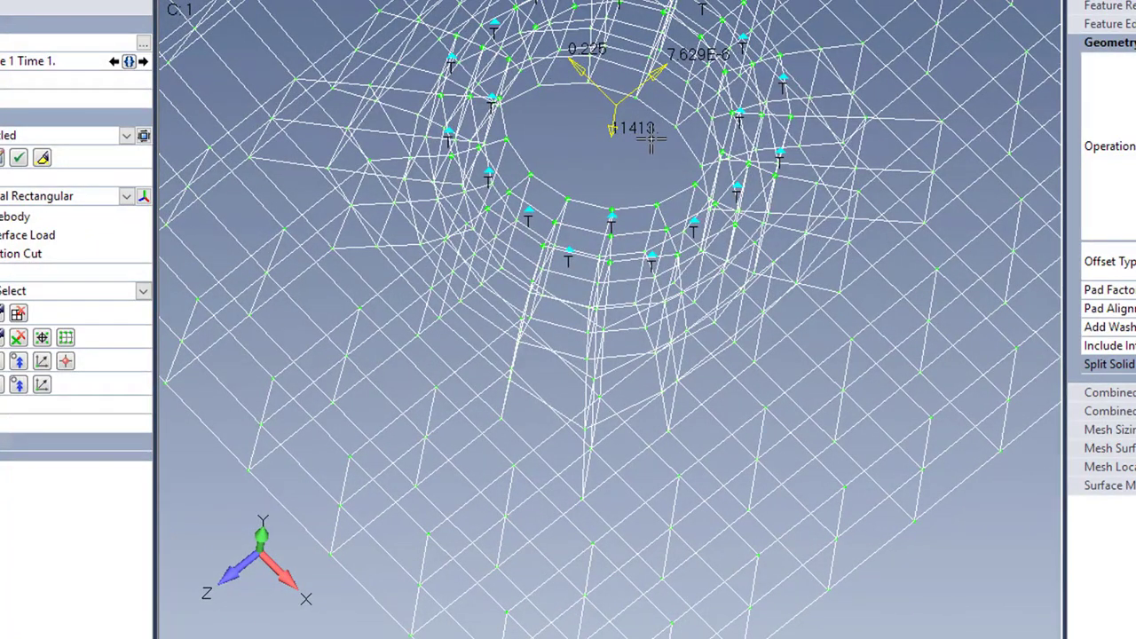
pyautogui.scroll(-2, 727, 470)
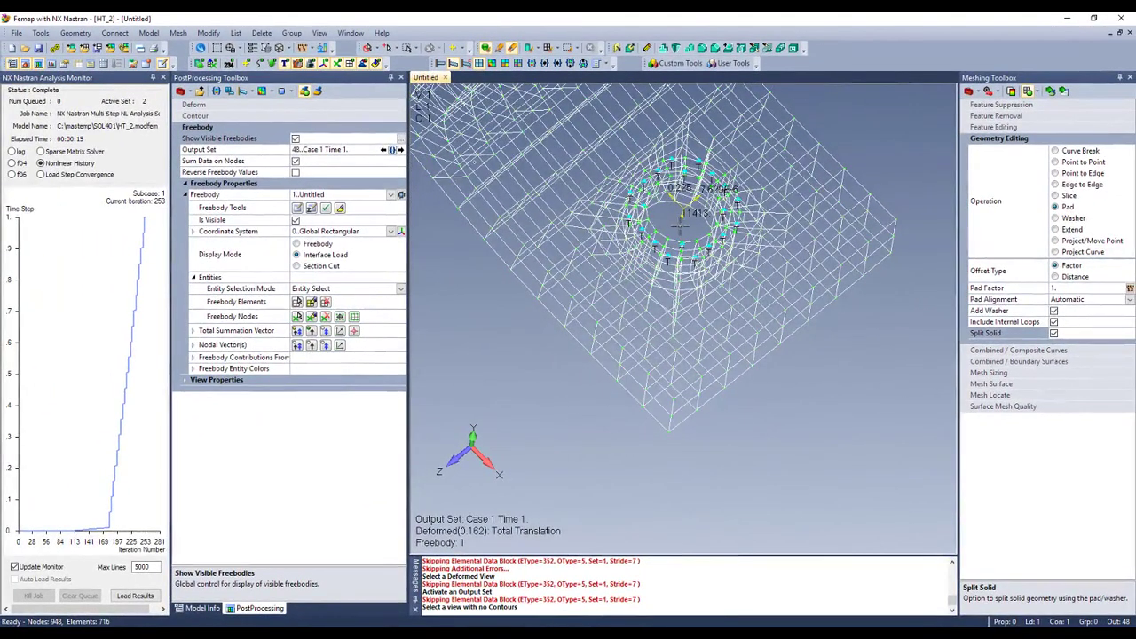
pyautogui.moveTo(681, 227); pyautogui.dragTo(685, 197, button='middle')
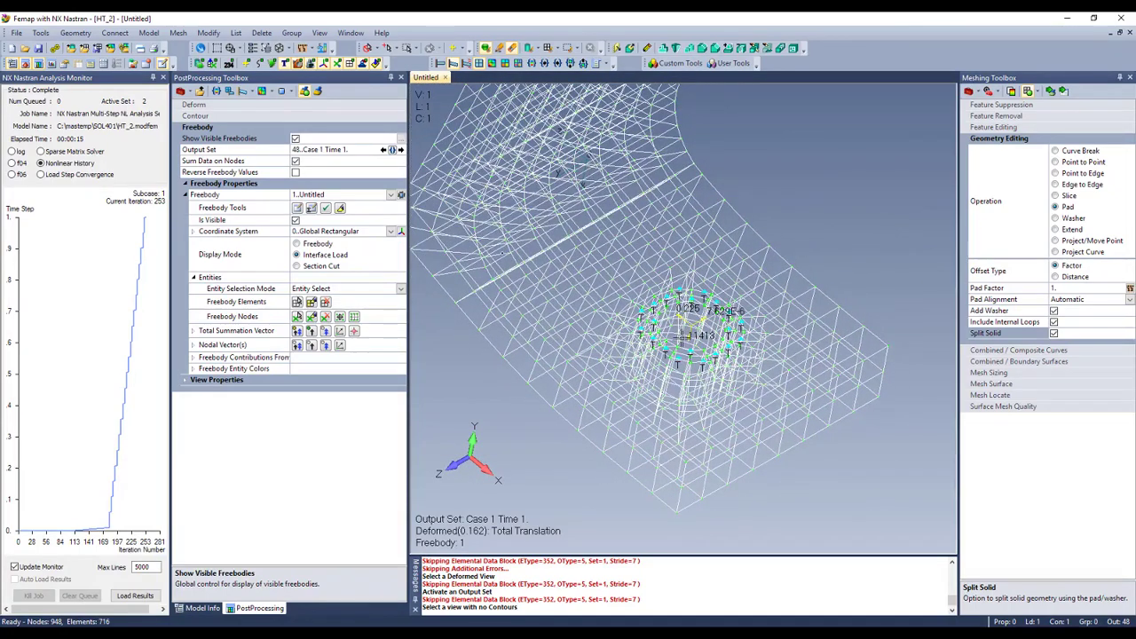
pyautogui.click(298, 243)
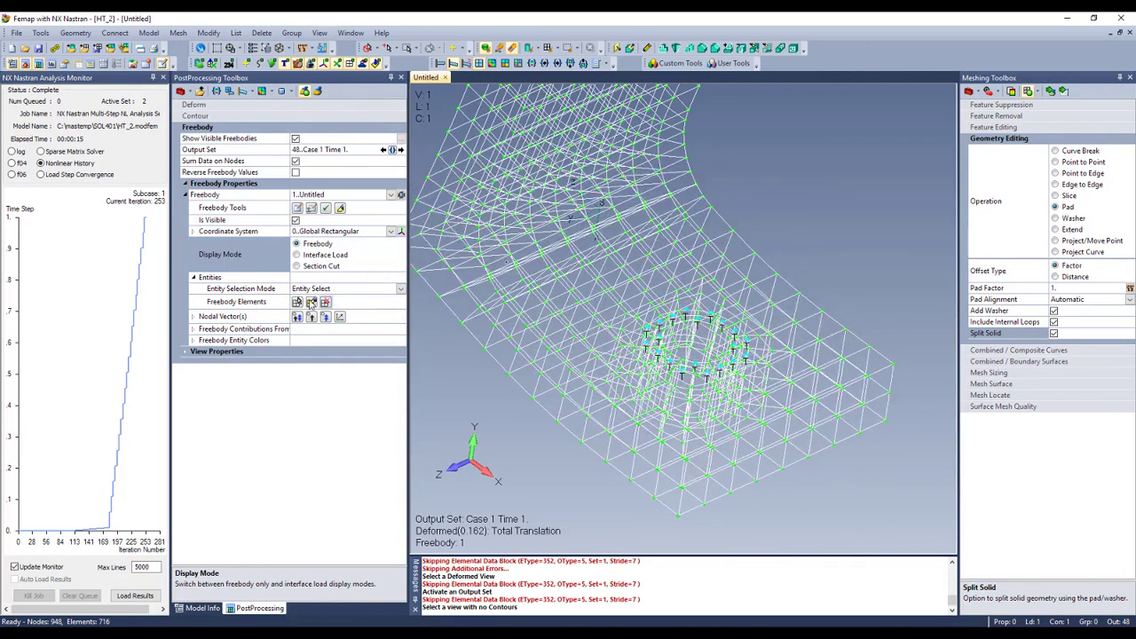
pyautogui.click(298, 303)
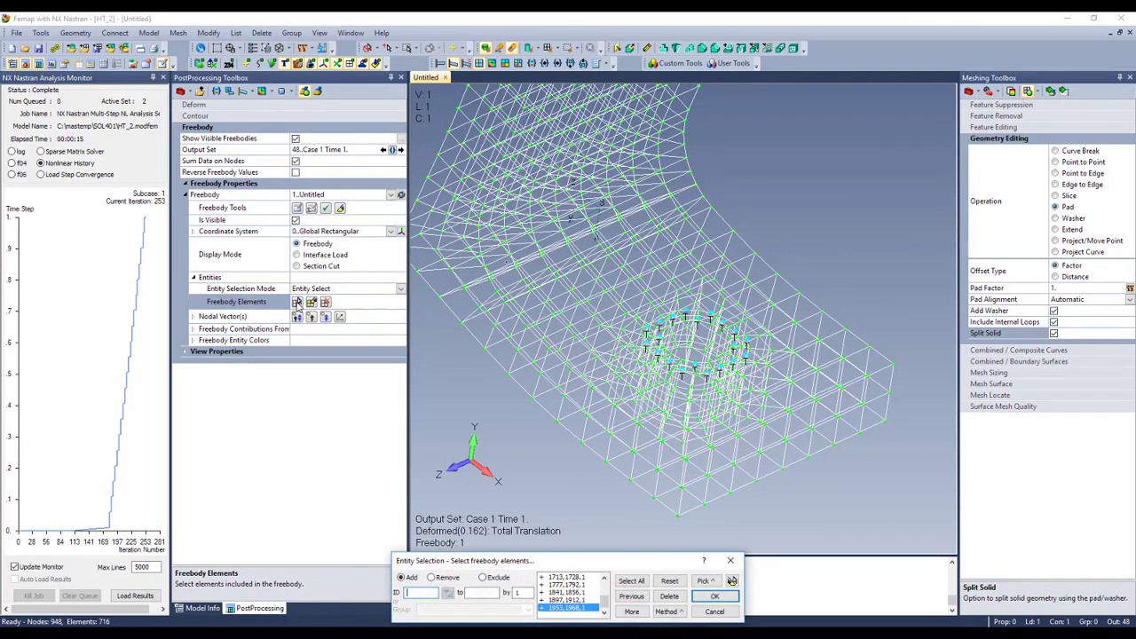
pyautogui.click(715, 597)
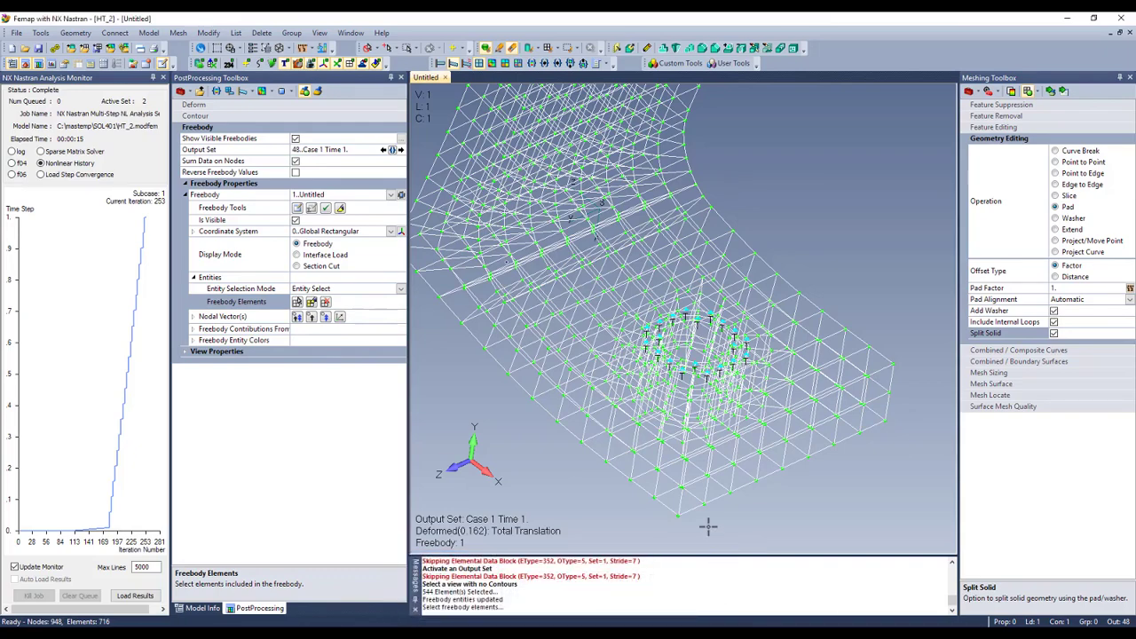
pyautogui.moveTo(526, 457); pyautogui.dragTo(524, 383, button='middle')
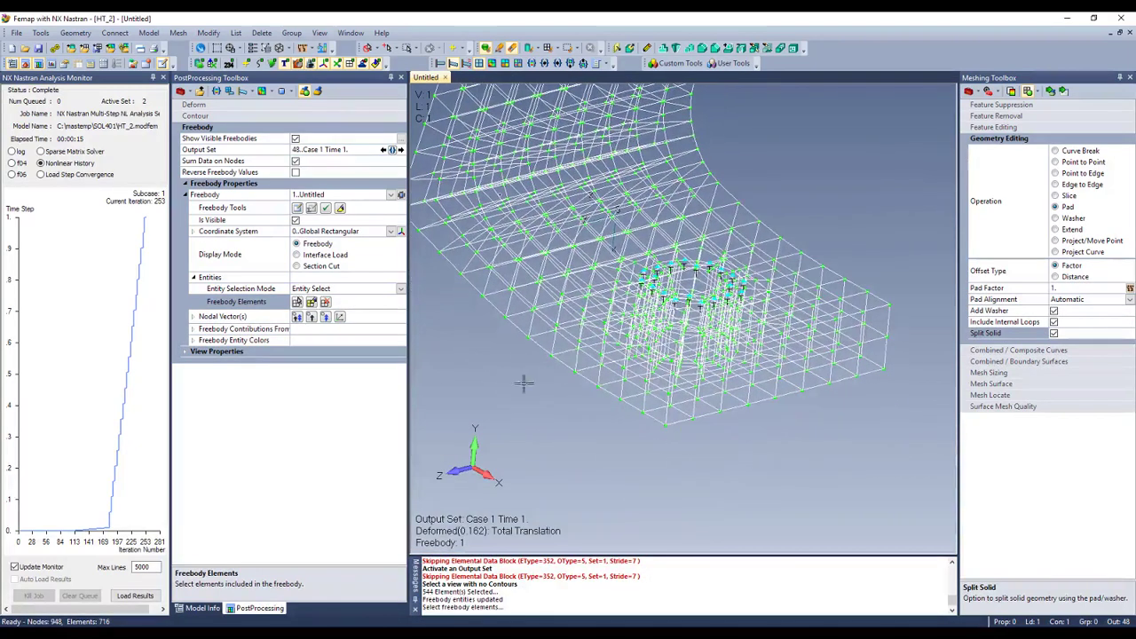
pyautogui.click(298, 318)
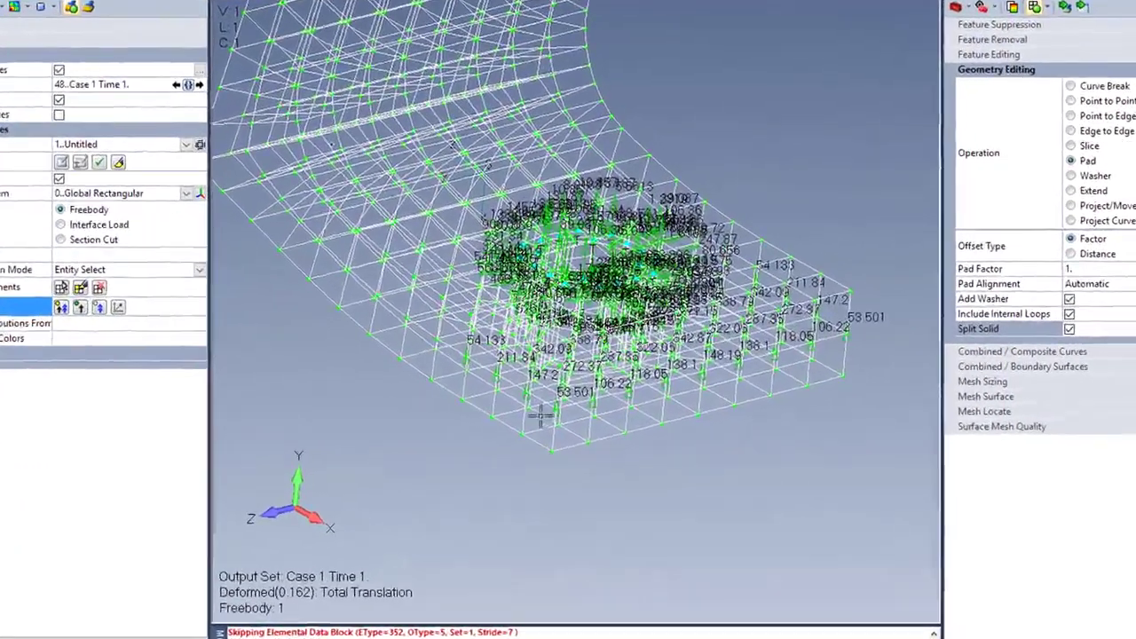
# Step: Examine the nodal force vectors and their values along the bracket foot's edges and around the bolt hole from several angles
pyautogui.moveTo(539, 415); pyautogui.dragTo(626, 417, button='middle')
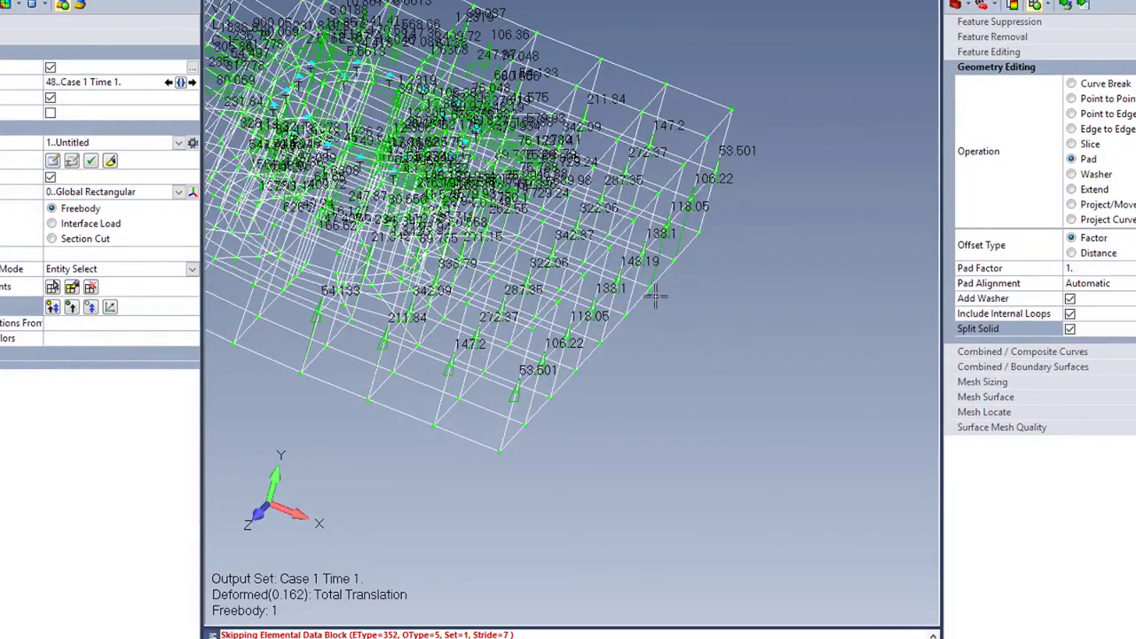
pyautogui.moveTo(655, 298); pyautogui.dragTo(639, 374, button='middle')
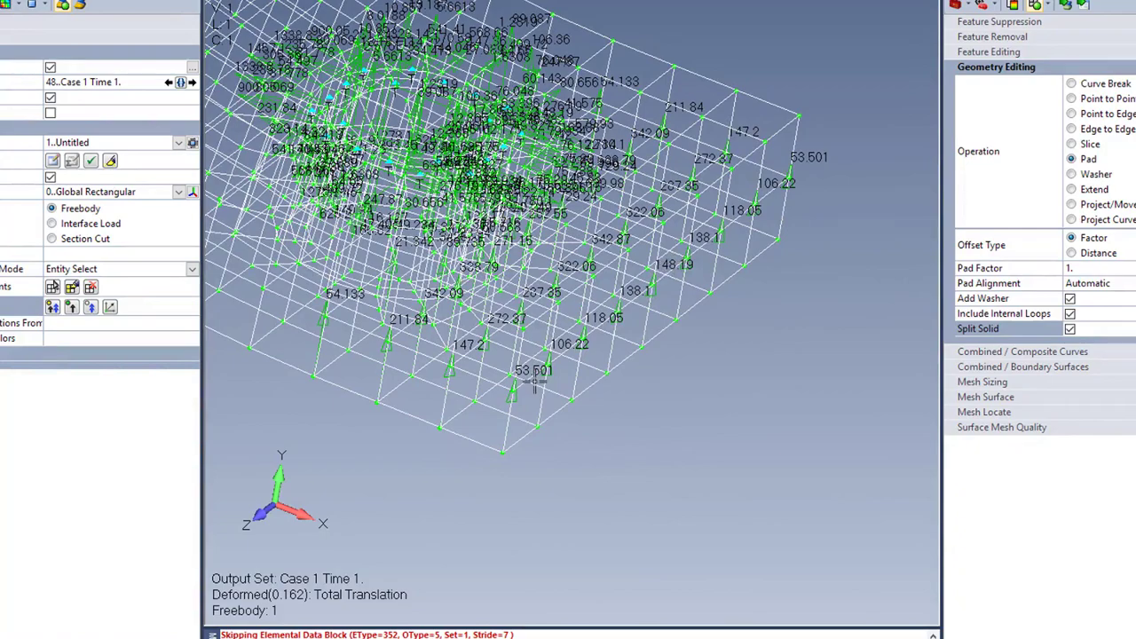
pyautogui.moveTo(530, 377); pyautogui.dragTo(454, 409, button='middle')
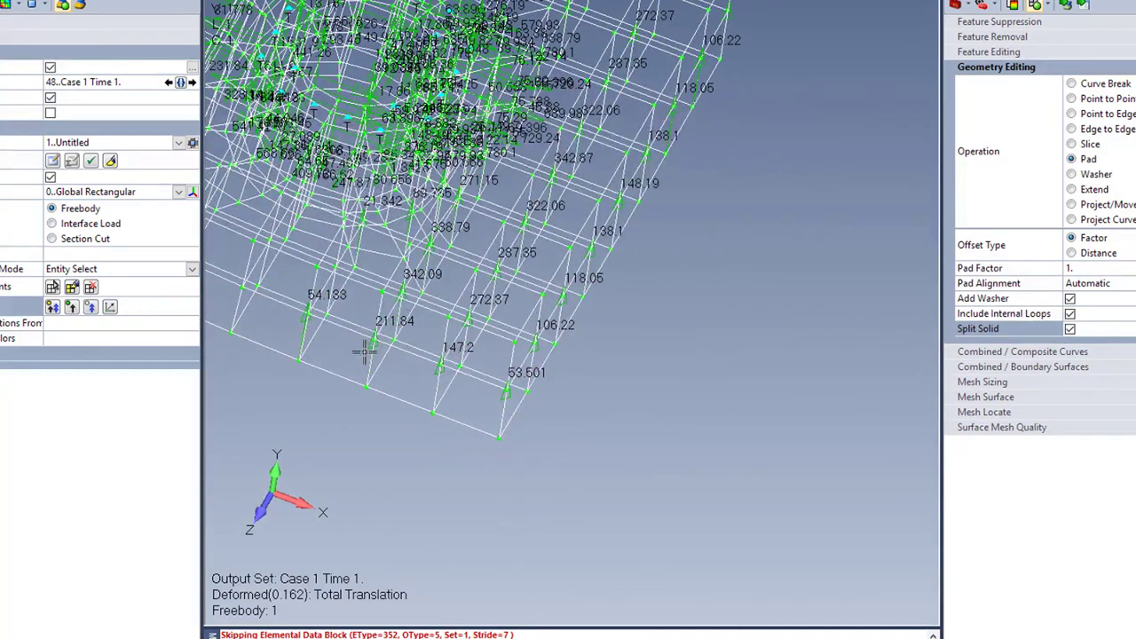
pyautogui.moveTo(330, 348); pyautogui.dragTo(346, 308, button='middle')
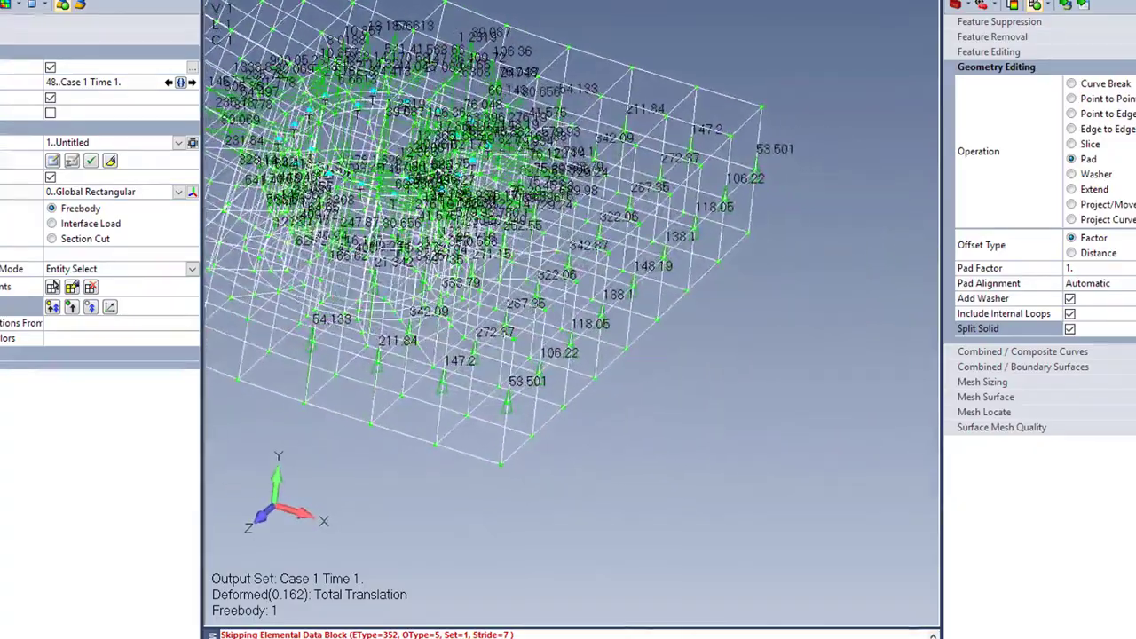
pyautogui.moveTo(364, 222); pyautogui.dragTo(417, 178, button='middle')
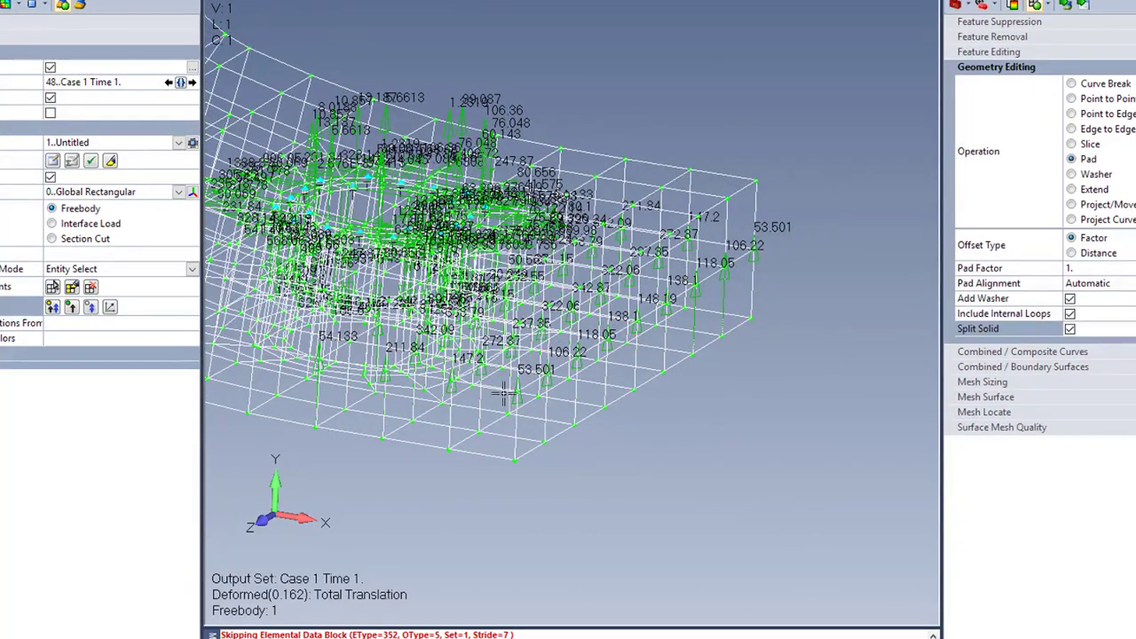
pyautogui.moveTo(503, 393); pyautogui.dragTo(522, 362, button='middle')
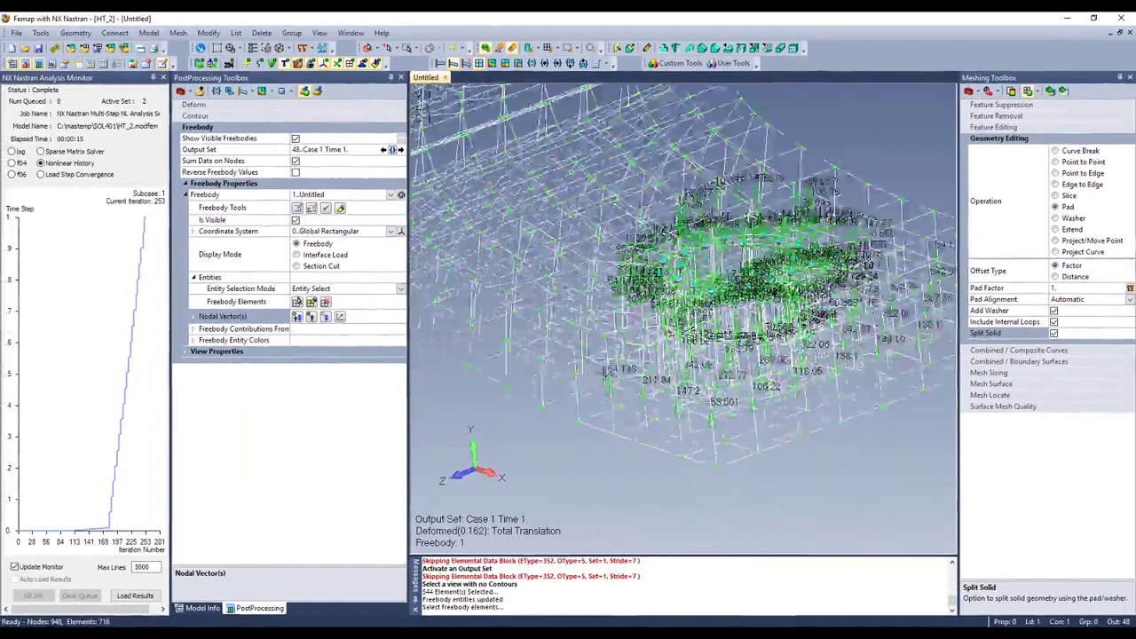
pyautogui.moveTo(639, 417); pyautogui.dragTo(651, 388, button='middle')
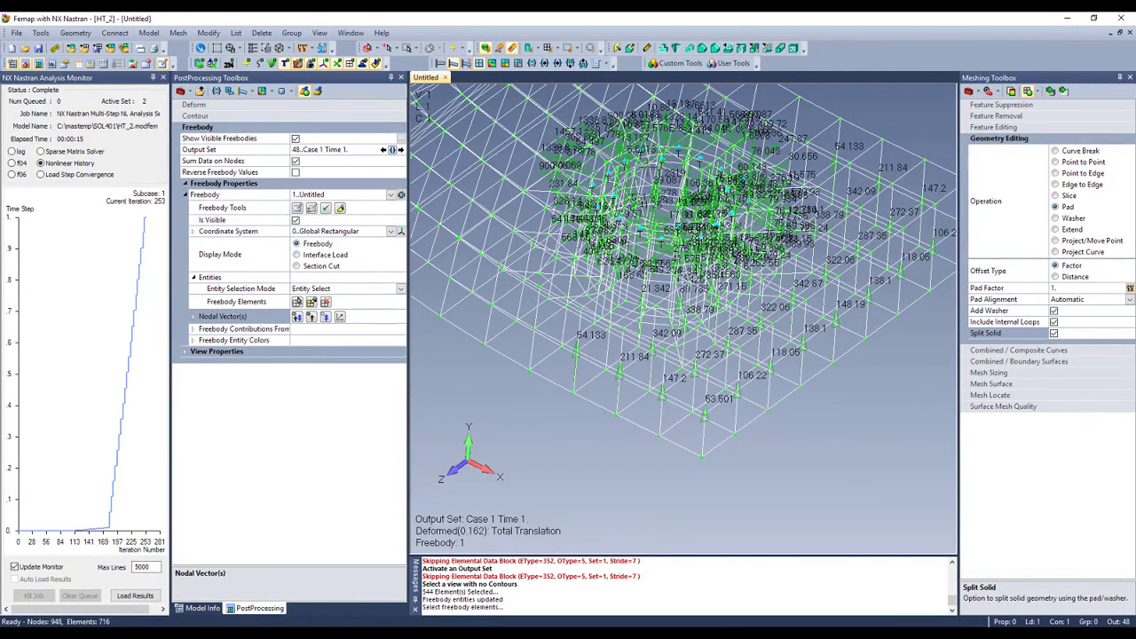
pyautogui.moveTo(672, 302); pyautogui.dragTo(679, 262, button='middle')
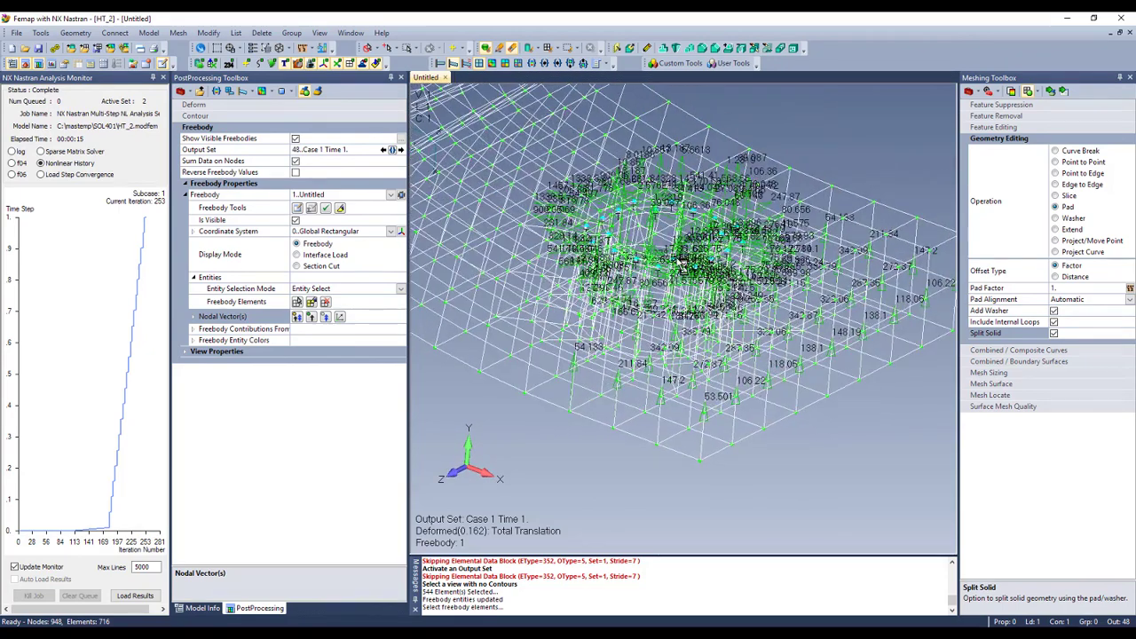